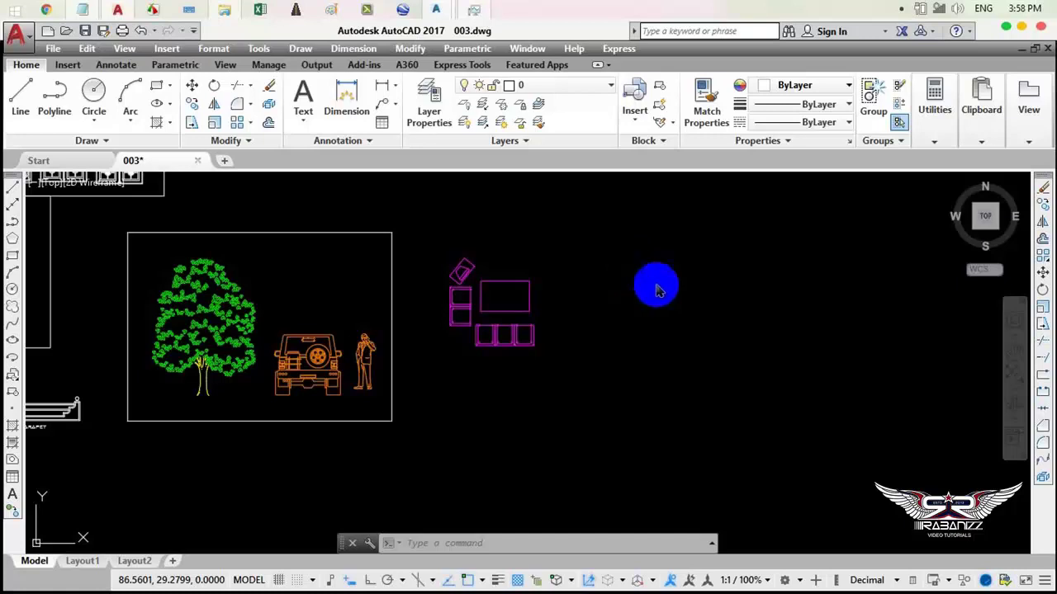
Zoom and pan in on the furniture blocks.
{"action": "left_click", "coordinate": [712, 313]}
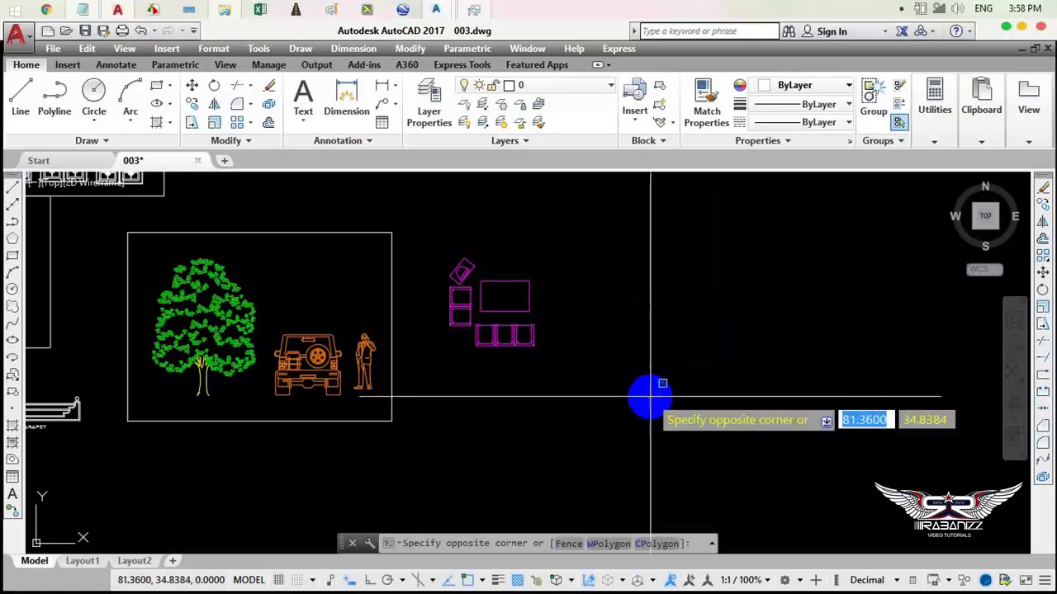
{"action": "left_click", "coordinate": [692, 403]}
{"action": "scroll", "coordinate": [523, 330], "scroll_direction": "up", "scroll_amount": 1}
{"action": "scroll", "coordinate": [484, 341], "scroll_direction": "up", "scroll_amount": 2}
{"action": "scroll", "coordinate": [406, 370], "scroll_direction": "up", "scroll_amount": 2}
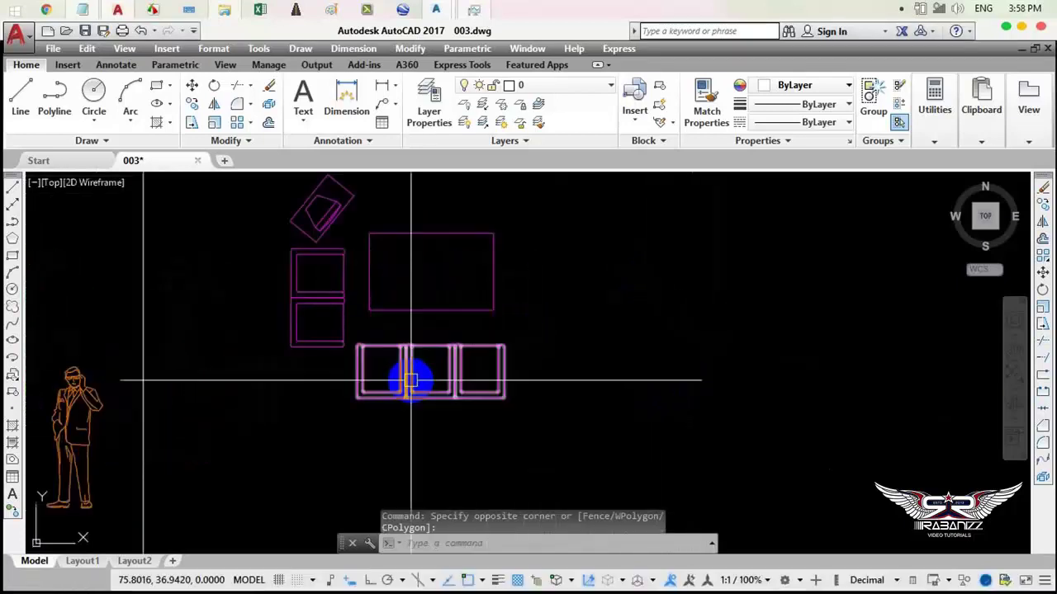
{"action": "scroll", "coordinate": [386, 399], "scroll_direction": "up", "scroll_amount": 1}
{"action": "middle_click_drag", "start_coordinate": [373, 349], "coordinate": [367, 355]}
{"action": "type", "text": "S"}
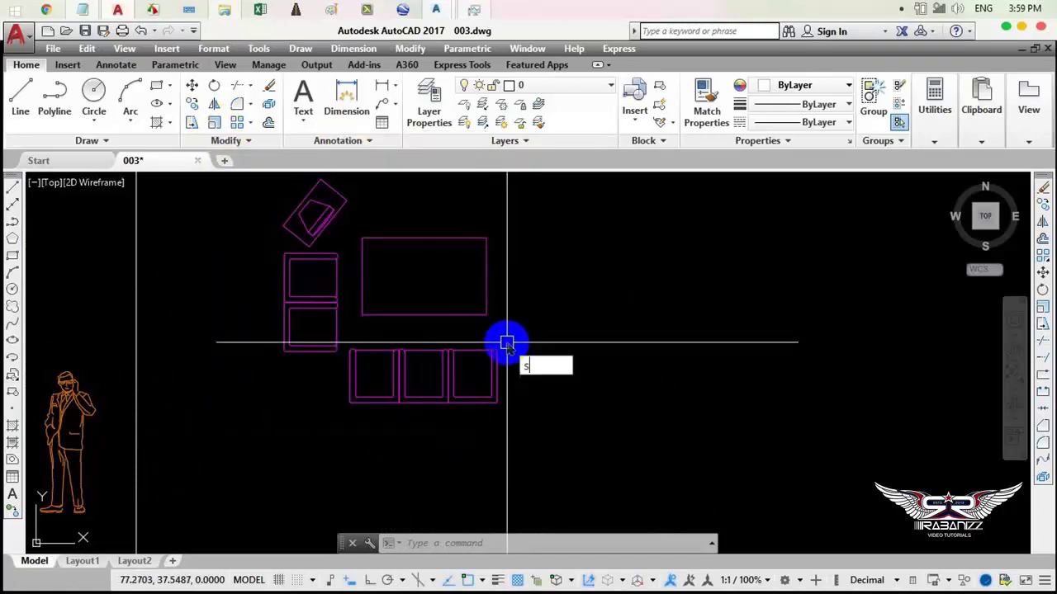
Start SCALE and select the table rectangle as the object to scale.
{"action": "type", "text": "c"}
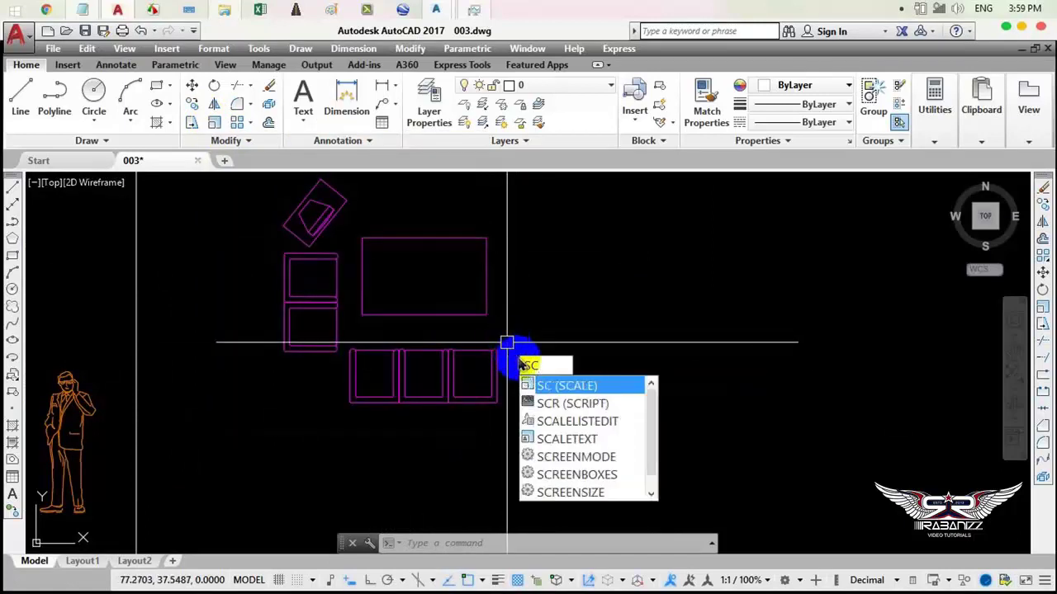
{"action": "left_click", "coordinate": [582, 391]}
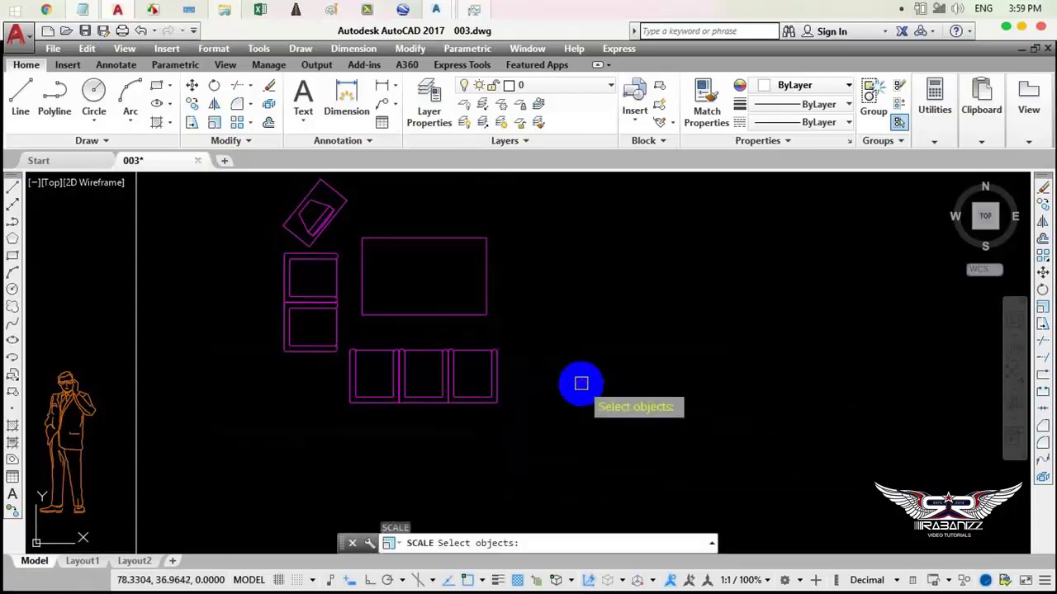
{"action": "scroll", "coordinate": [414, 316], "scroll_direction": "down", "scroll_amount": 2}
{"action": "scroll", "coordinate": [457, 312], "scroll_direction": "down", "scroll_amount": 3}
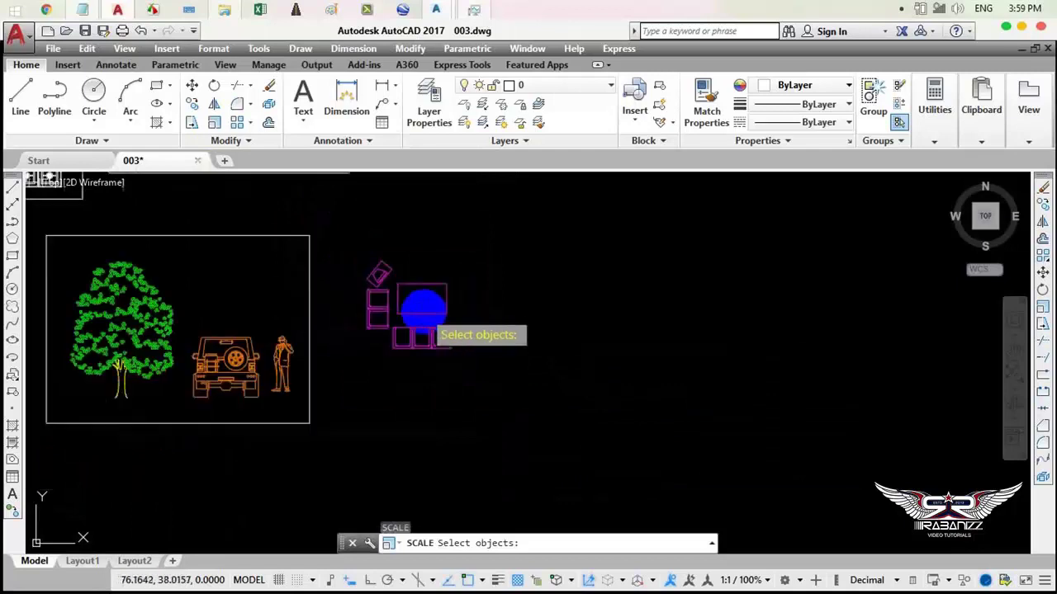
{"action": "scroll", "coordinate": [307, 400], "scroll_direction": "up", "scroll_amount": 2}
{"action": "scroll", "coordinate": [340, 324], "scroll_direction": "up", "scroll_amount": 2}
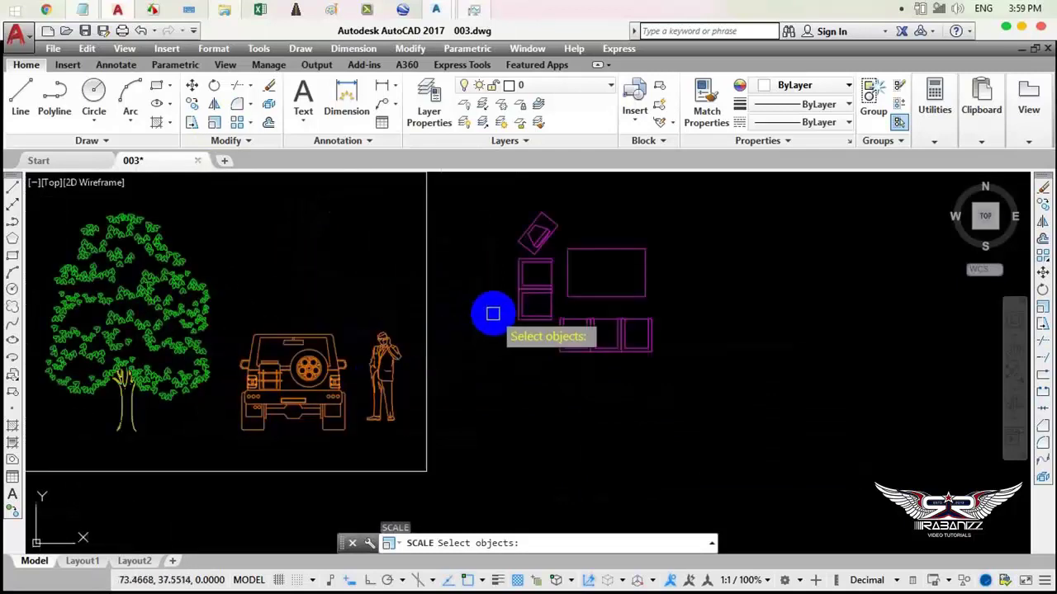
{"action": "middle_click_drag", "start_coordinate": [561, 308], "coordinate": [405, 349]}
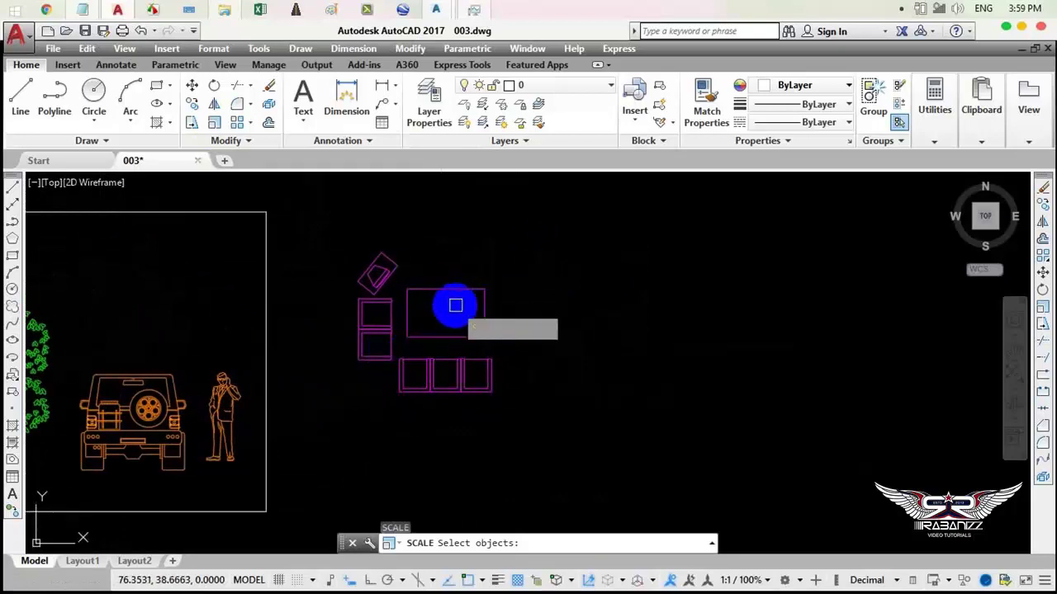
{"action": "middle_click_drag", "start_coordinate": [433, 300], "coordinate": [361, 294]}
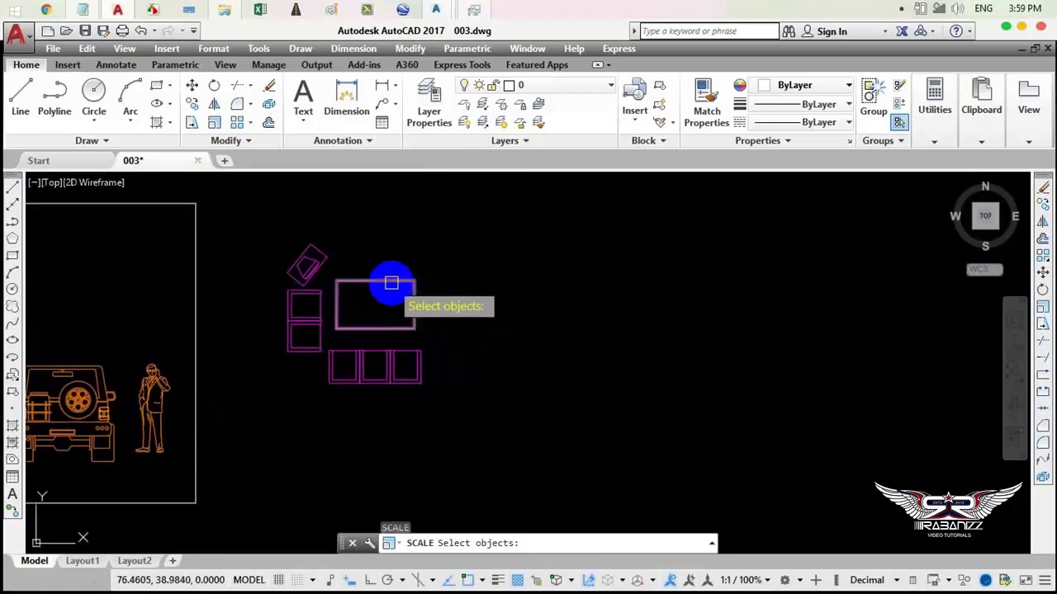
{"action": "left_click", "coordinate": [391, 282]}
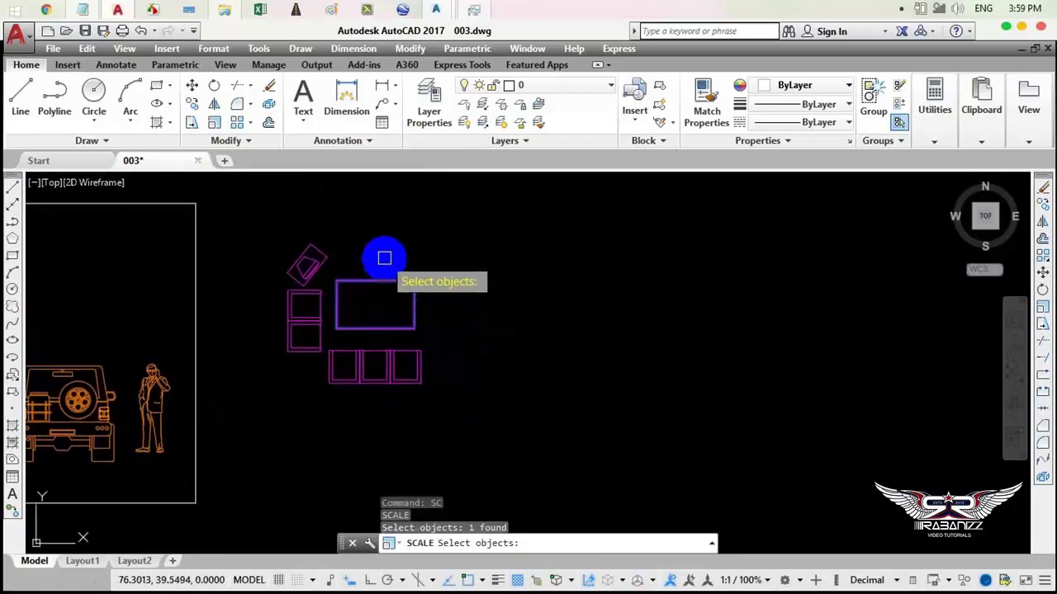
{"action": "key", "text": "Return"}
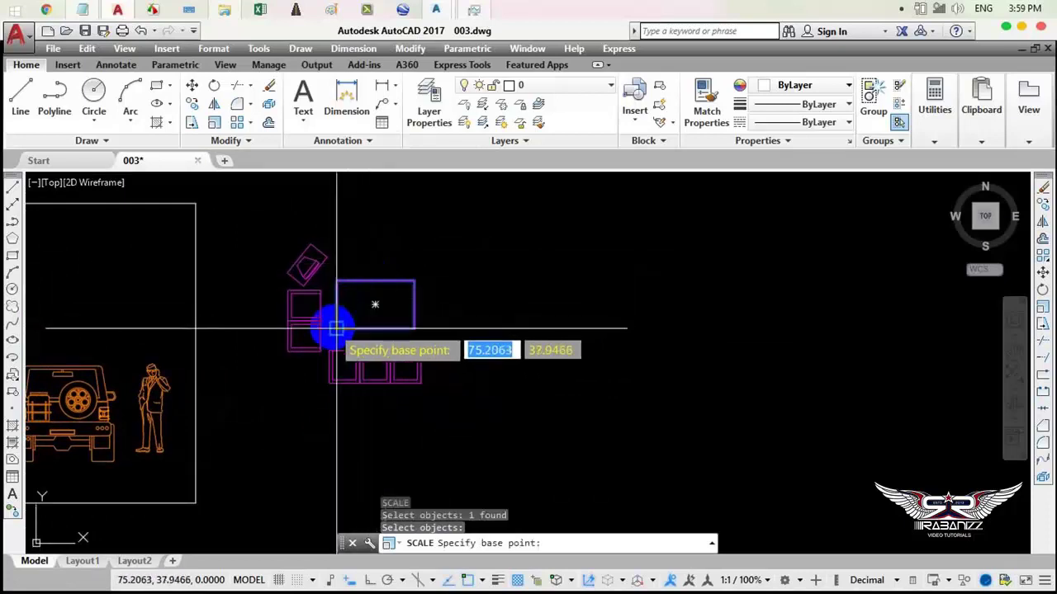
Scale the table by 10 from its corner, then undo the enlargement.
{"action": "left_click", "coordinate": [336, 327]}
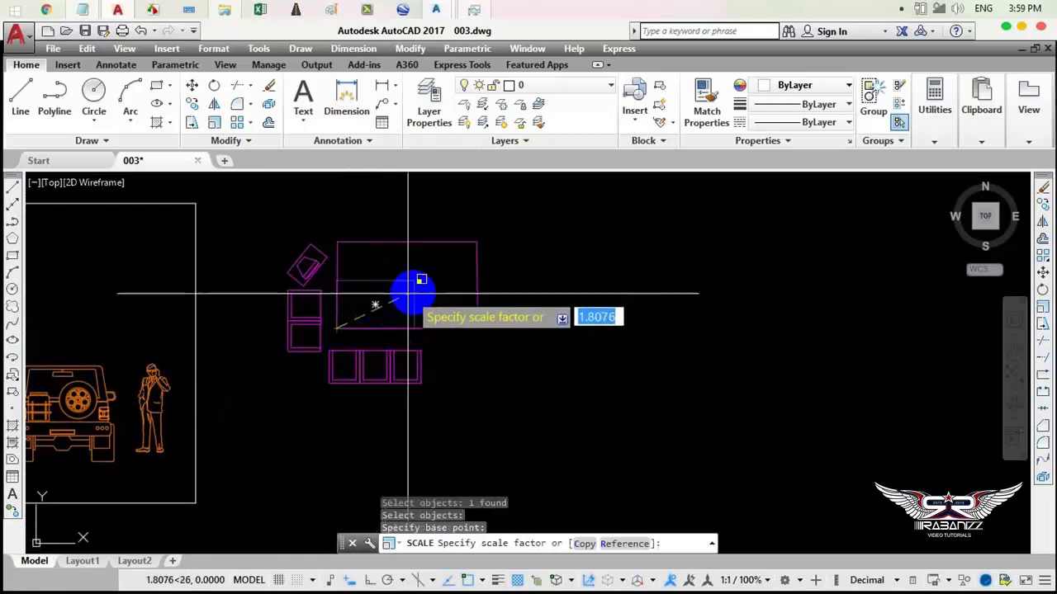
{"action": "scroll", "coordinate": [357, 311], "scroll_direction": "up", "scroll_amount": 2}
{"action": "scroll", "coordinate": [357, 311], "scroll_direction": "up", "scroll_amount": 3}
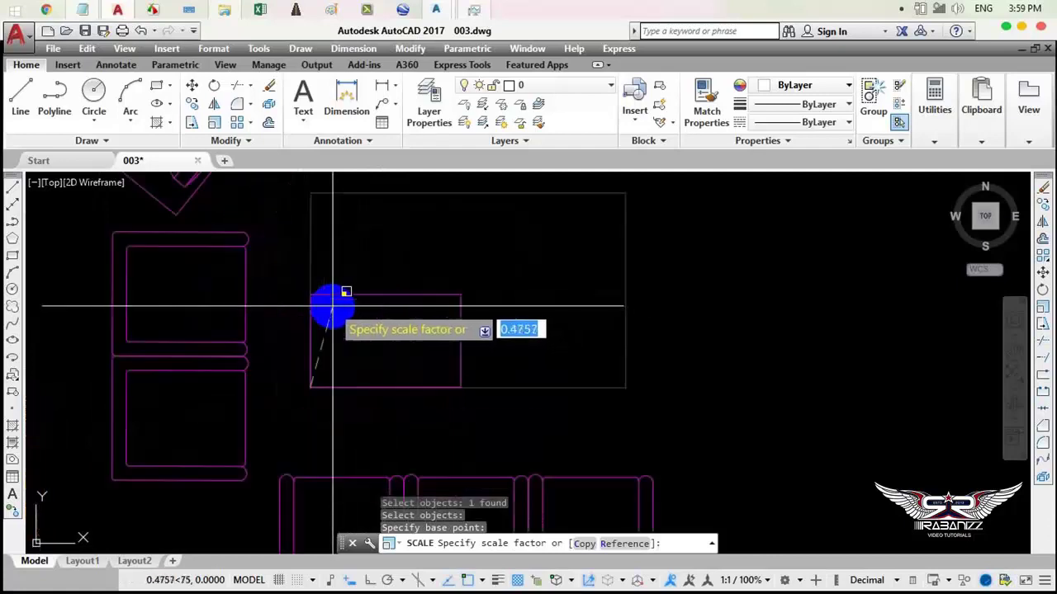
{"action": "scroll", "coordinate": [349, 295], "scroll_direction": "down", "scroll_amount": 3}
{"action": "middle_click_drag", "start_coordinate": [349, 295], "coordinate": [219, 354]}
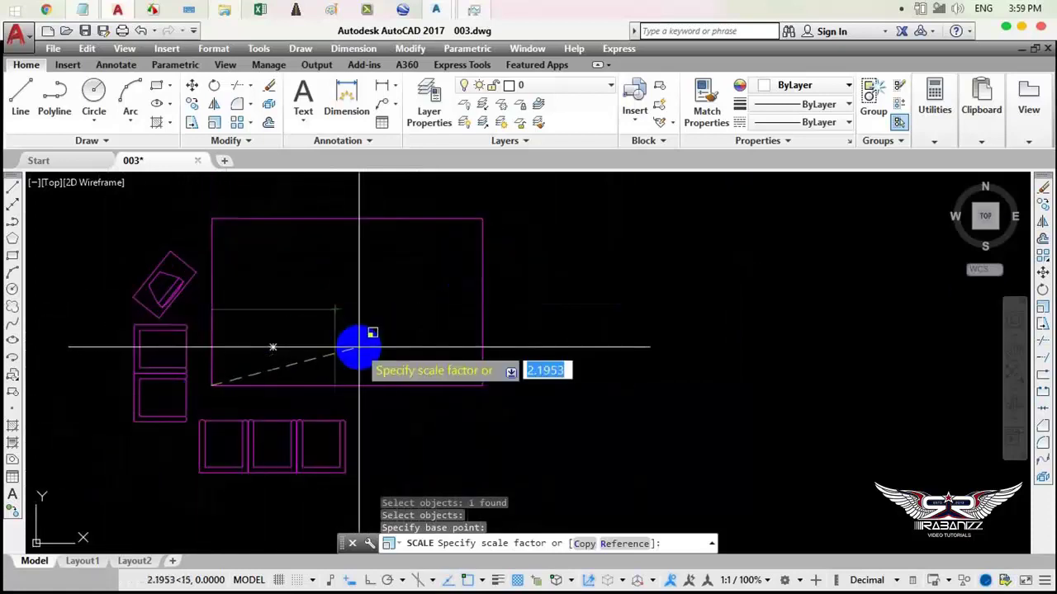
{"action": "middle_click_drag", "start_coordinate": [417, 340], "coordinate": [357, 406]}
{"action": "scroll", "coordinate": [357, 406], "scroll_direction": "down", "scroll_amount": 2}
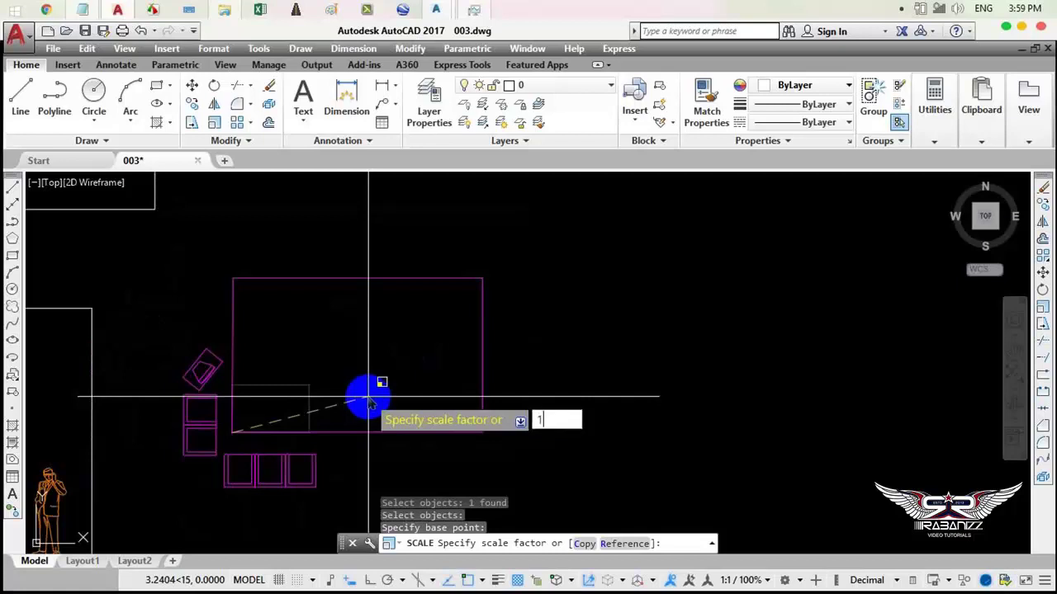
{"action": "type", "text": "0"}
{"action": "key", "text": "Return"}
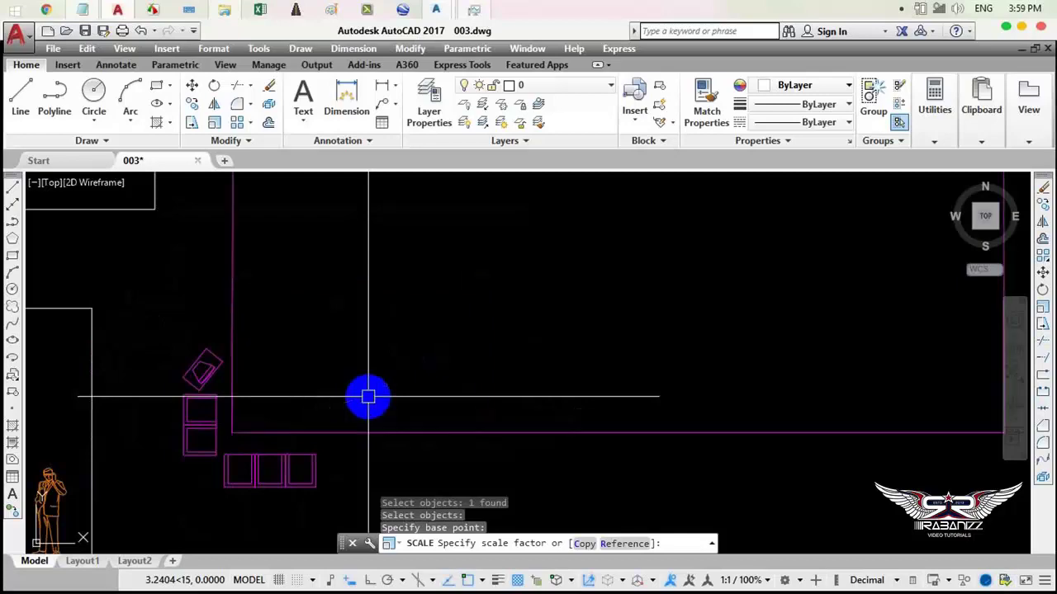
{"action": "scroll", "coordinate": [368, 398], "scroll_direction": "down", "scroll_amount": 8}
{"action": "scroll", "coordinate": [371, 420], "scroll_direction": "up", "scroll_amount": 4}
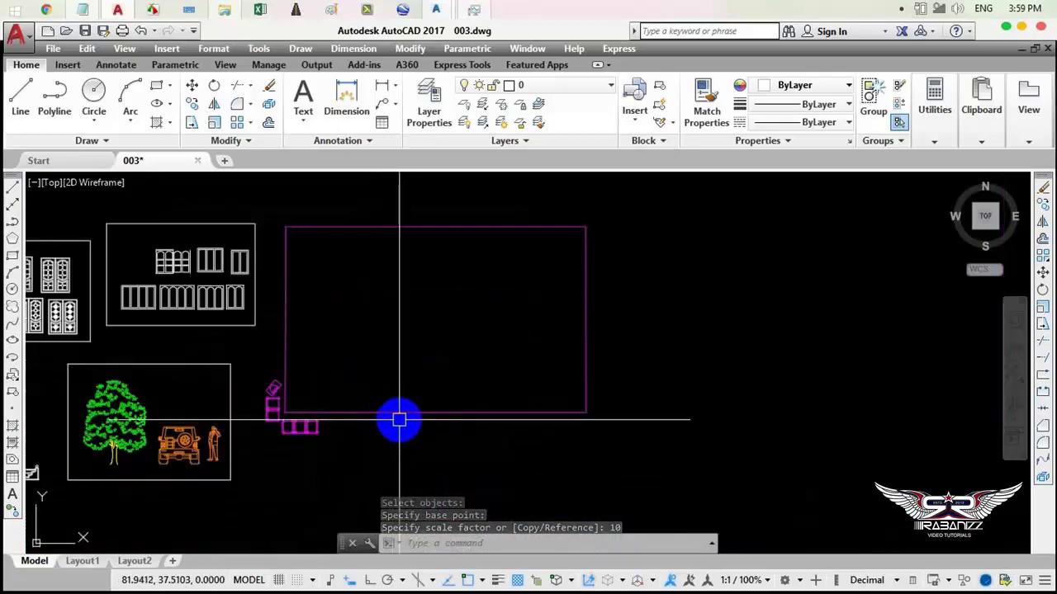
{"action": "key", "text": "ctrl+z"}
{"action": "key", "text": "ctrl+z"}
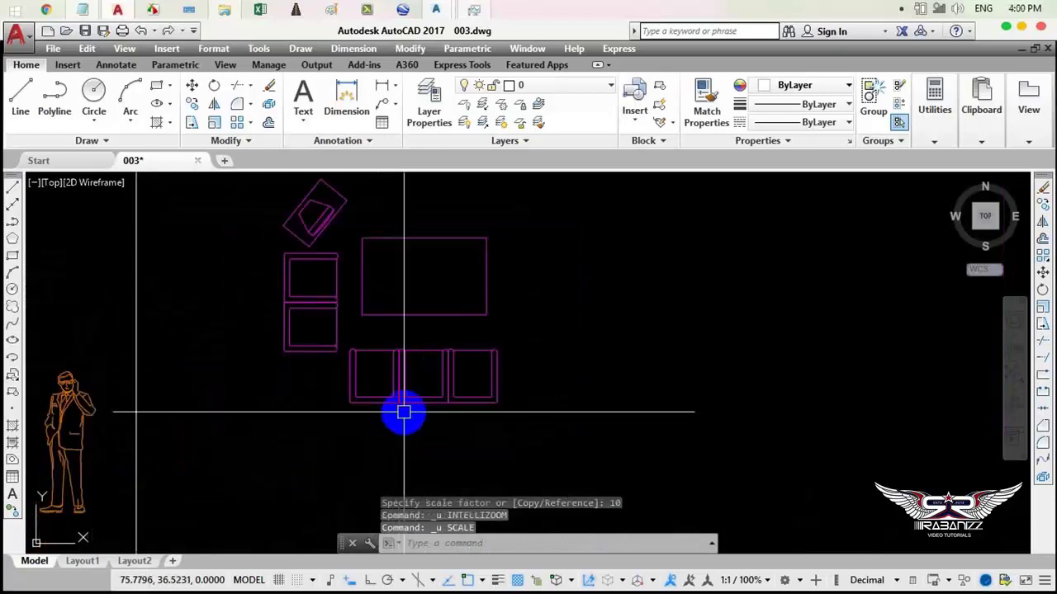
Scale the table to half size from its lower-left corner, then undo it.
{"action": "scroll", "coordinate": [361, 350], "scroll_direction": "up", "scroll_amount": 4}
{"action": "middle_click_drag", "start_coordinate": [353, 339], "coordinate": [366, 349]}
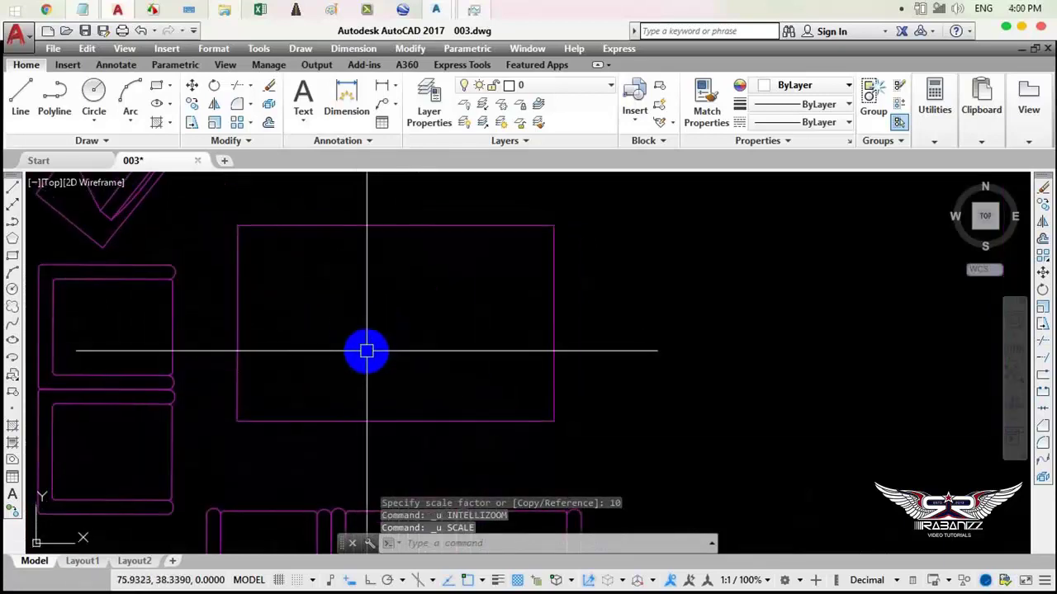
{"action": "middle_click_drag", "start_coordinate": [394, 304], "coordinate": [375, 306]}
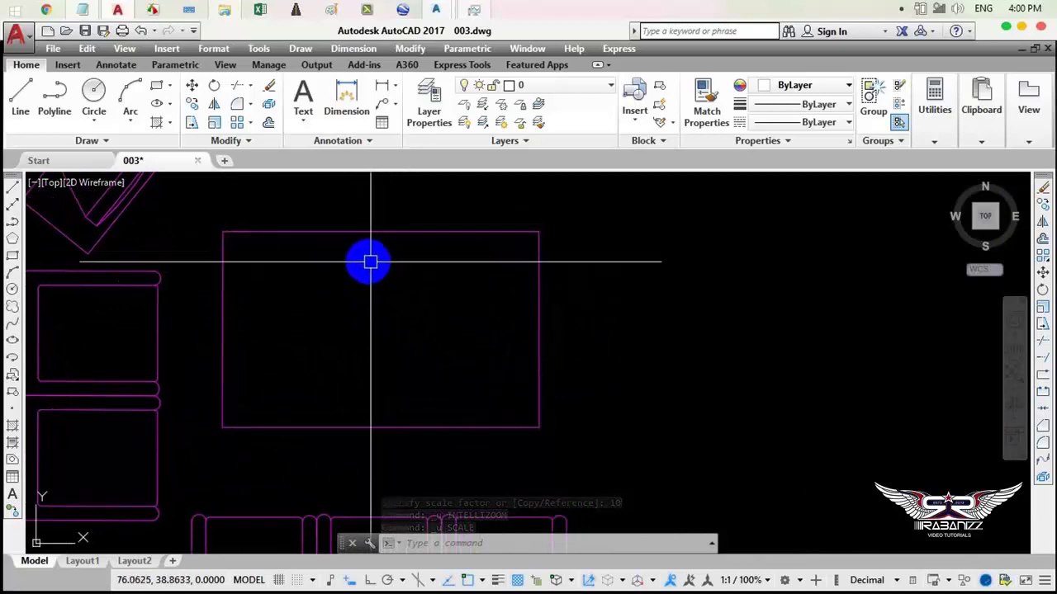
{"action": "left_click", "coordinate": [213, 123]}
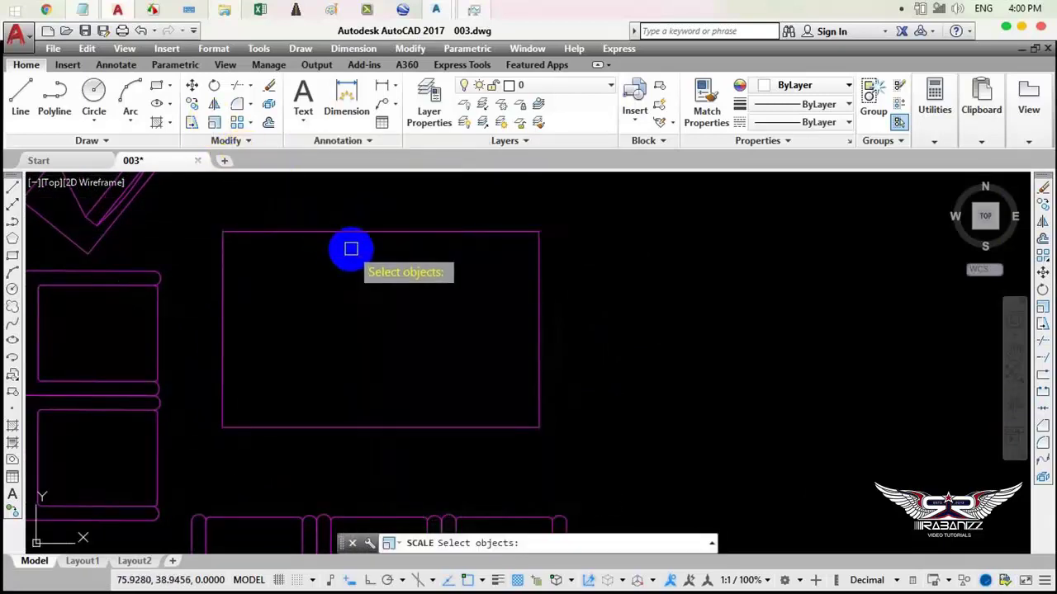
{"action": "right_click", "coordinate": [350, 248]}
{"action": "right_click", "coordinate": [360, 264]}
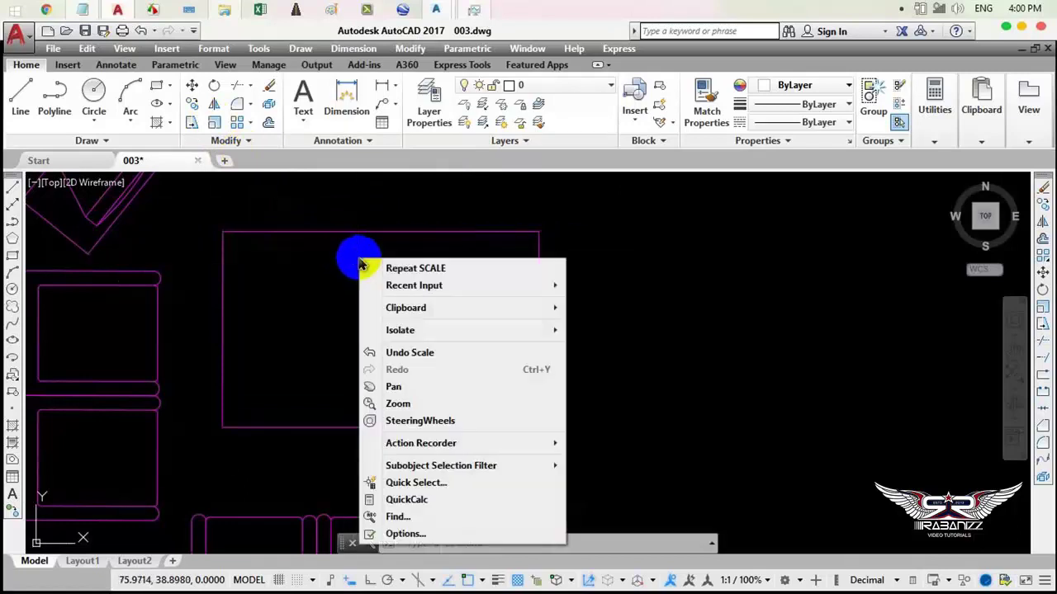
{"action": "left_click", "coordinate": [339, 248]}
{"action": "left_click", "coordinate": [319, 220]}
{"action": "right_click", "coordinate": [320, 220]}
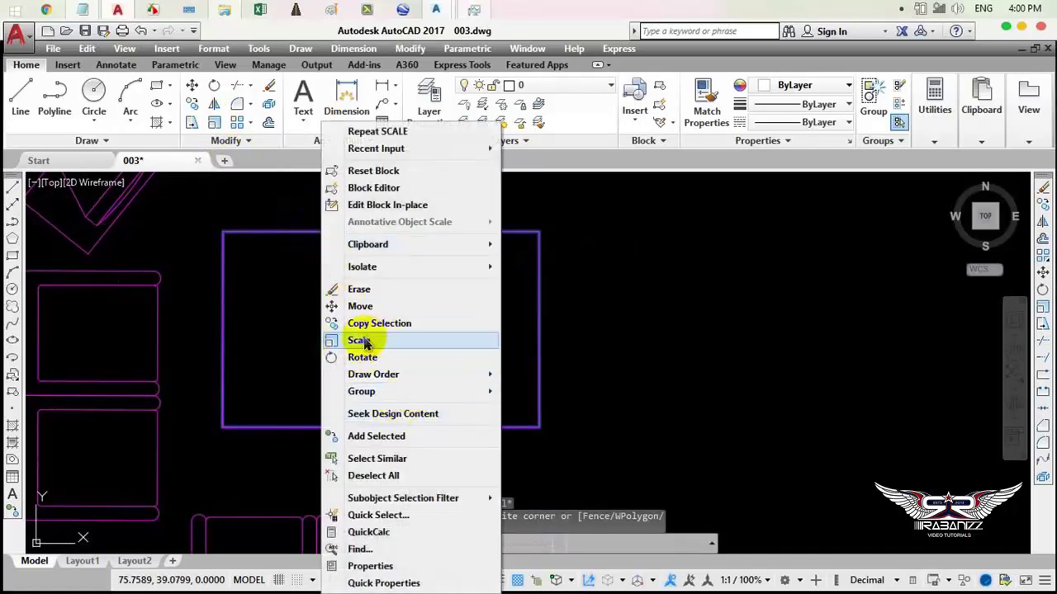
{"action": "left_click", "coordinate": [364, 343]}
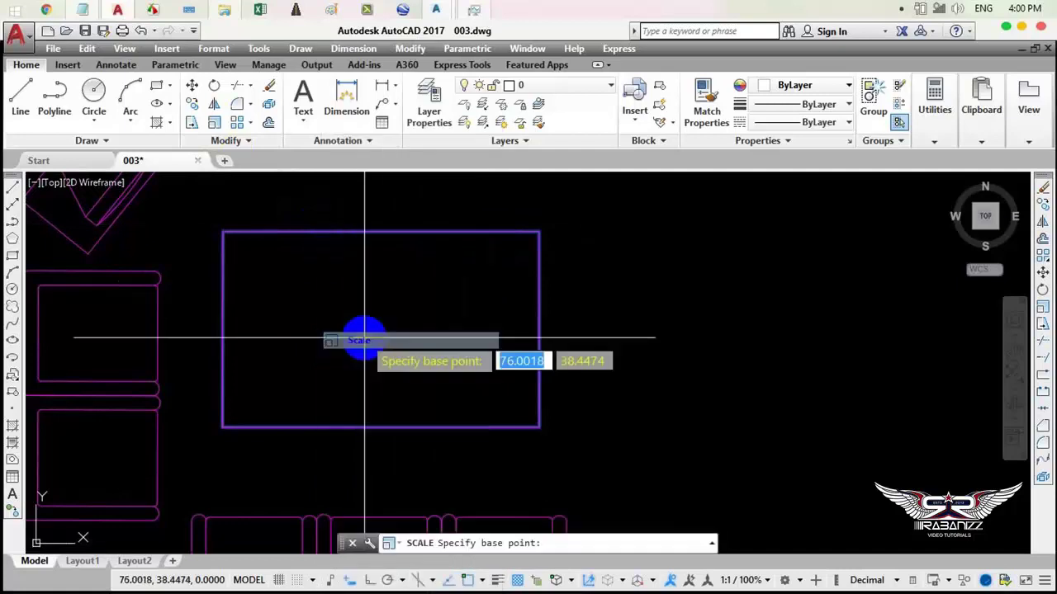
{"action": "left_click", "coordinate": [223, 427]}
{"action": "type", "text": ".5"}
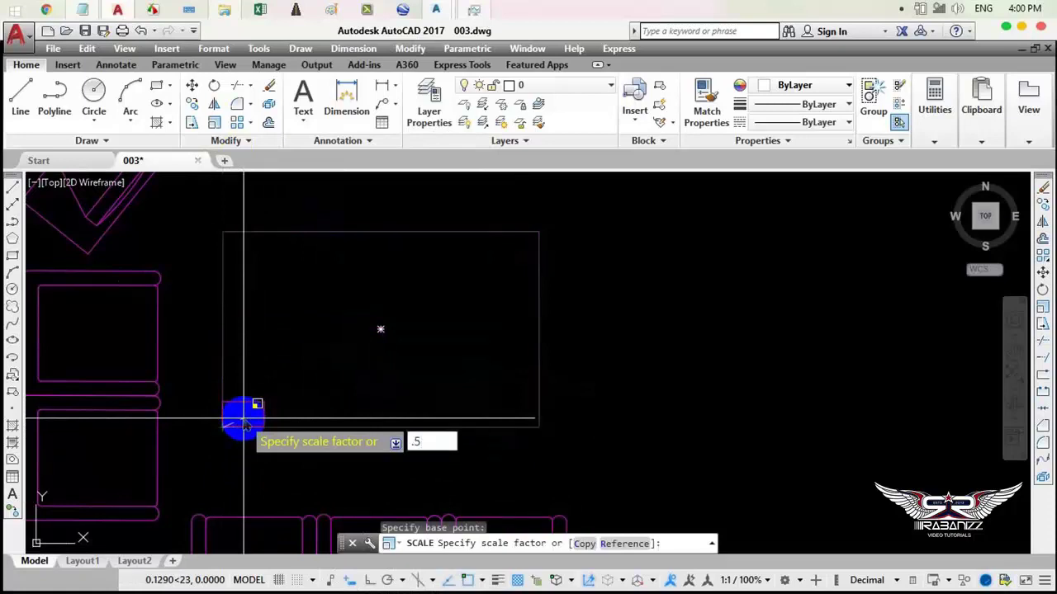
{"action": "key", "text": "Return"}
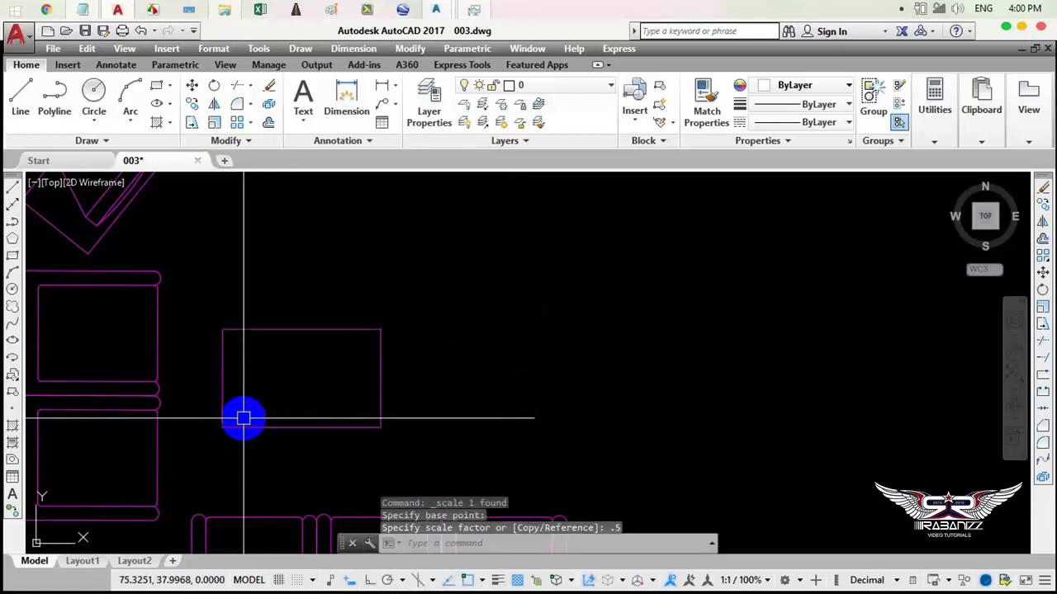
{"action": "key", "text": "ctrl+z"}
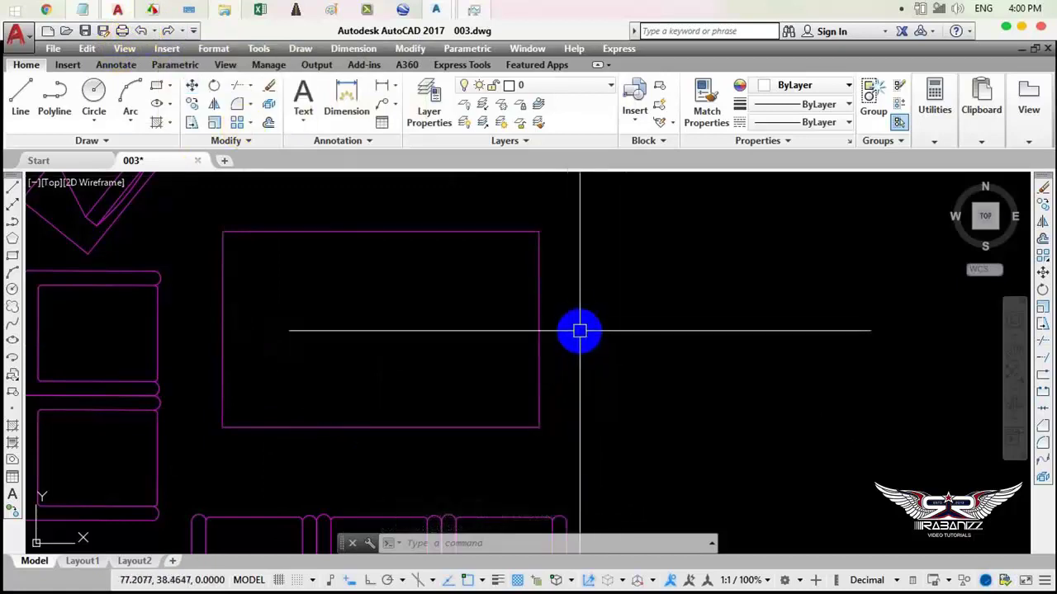
Scale a Copy of the table by factor 3 from its lower-left corner, then deselect.
{"action": "left_click", "coordinate": [607, 266]}
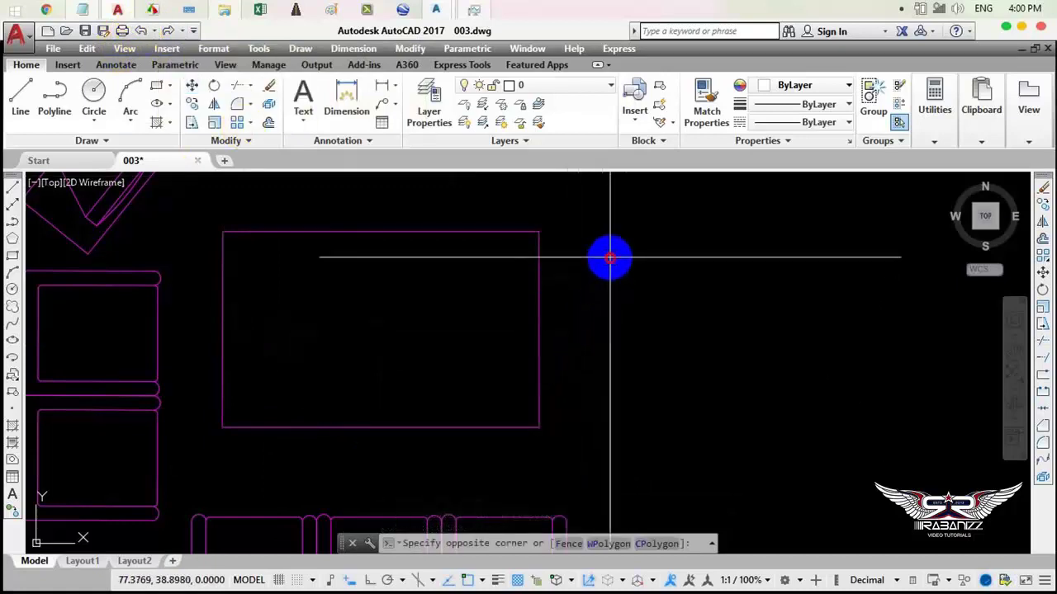
{"action": "left_click", "coordinate": [462, 327]}
{"action": "right_click", "coordinate": [434, 283]}
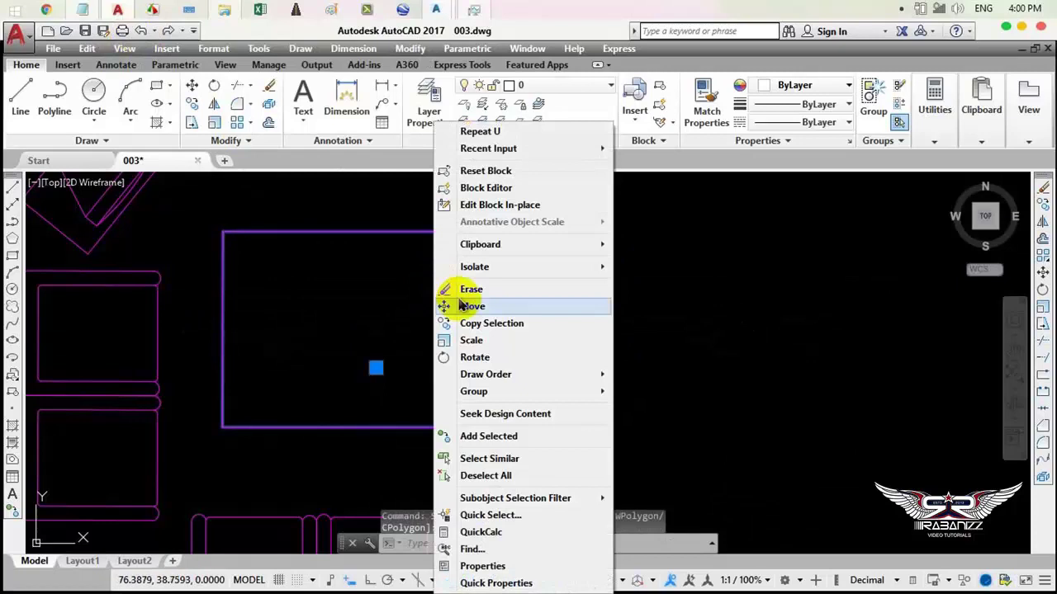
{"action": "left_click", "coordinate": [499, 341]}
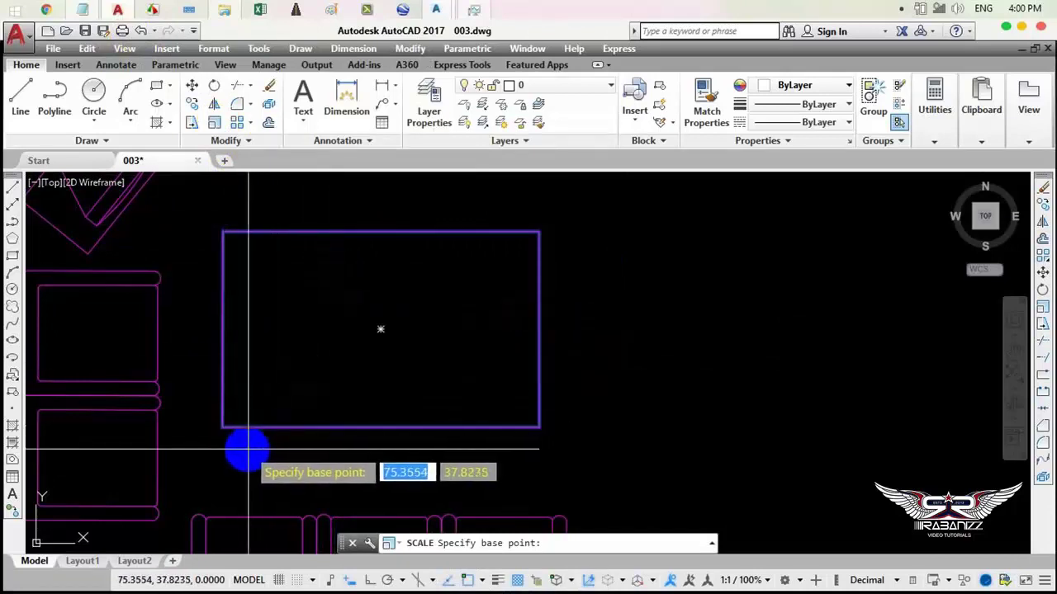
{"action": "left_click", "coordinate": [221, 428]}
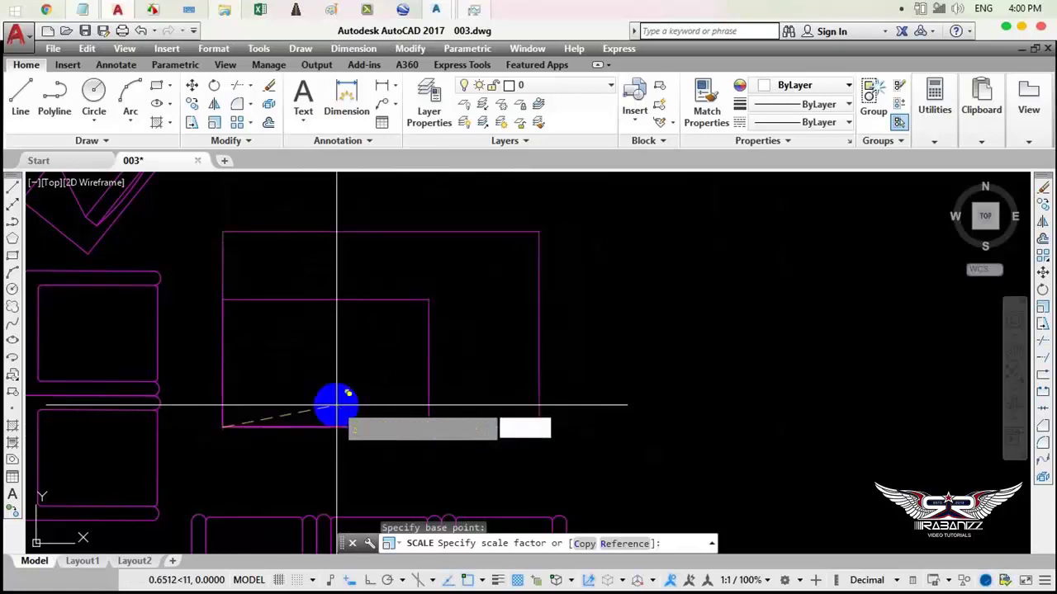
{"action": "key", "text": "Return"}
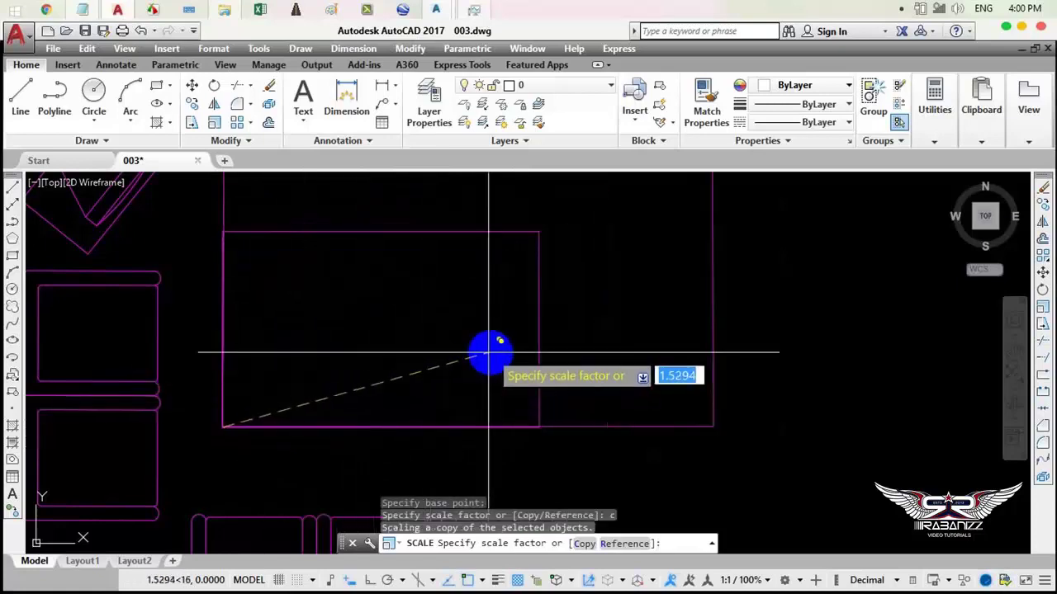
{"action": "scroll", "coordinate": [362, 386], "scroll_direction": "down", "scroll_amount": 3}
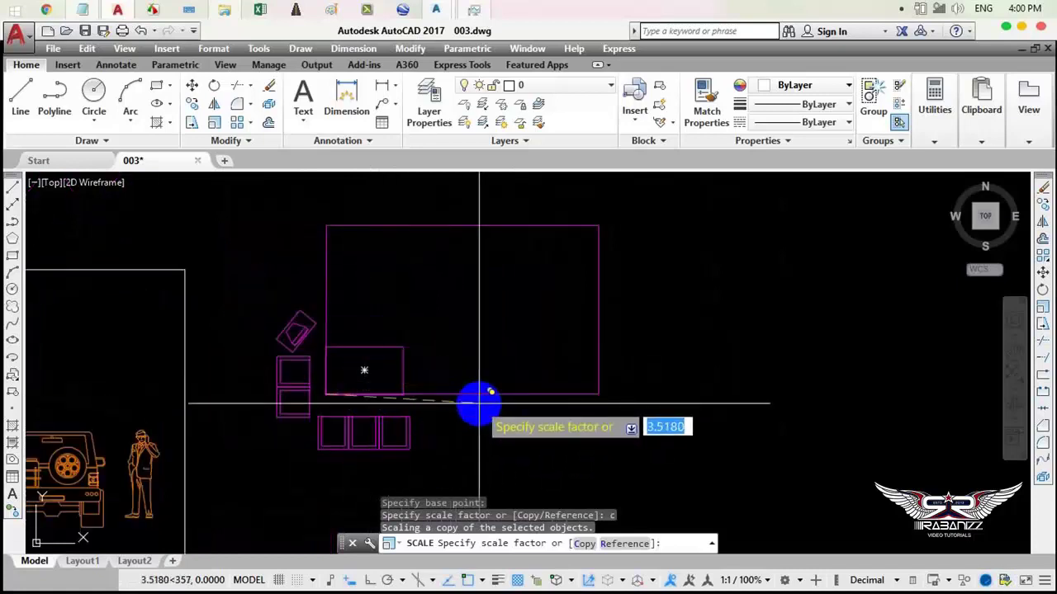
{"action": "scroll", "coordinate": [390, 387], "scroll_direction": "up", "scroll_amount": 2}
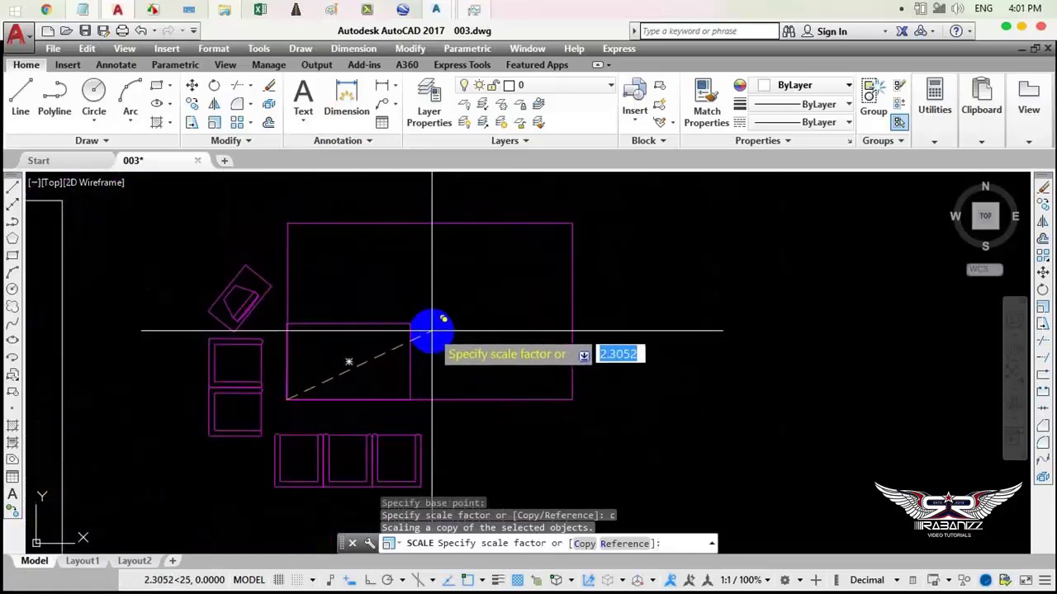
{"action": "key", "text": "Return"}
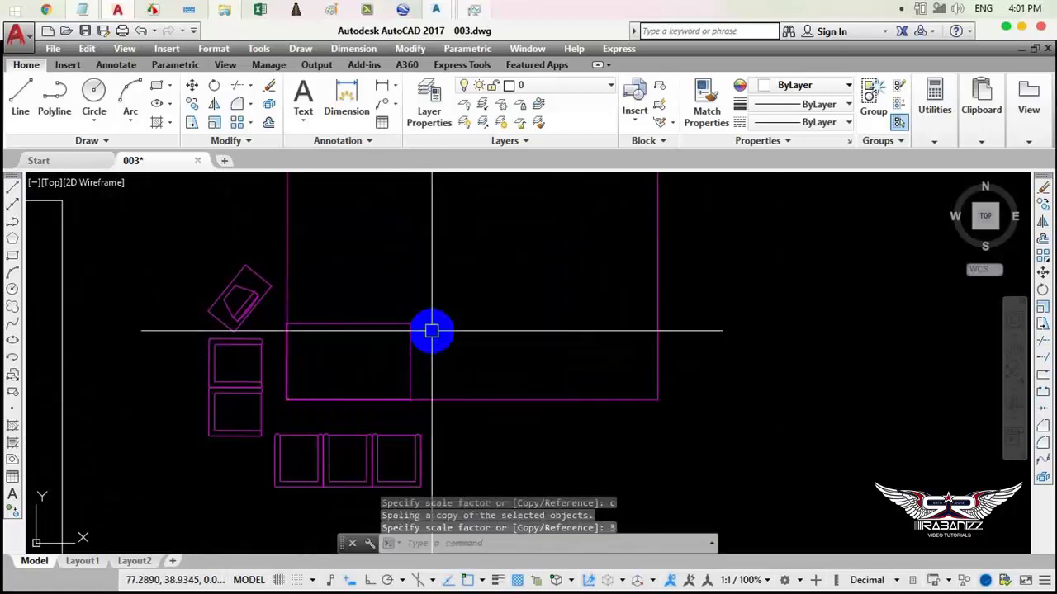
{"action": "scroll", "coordinate": [470, 351], "scroll_direction": "down", "scroll_amount": 2}
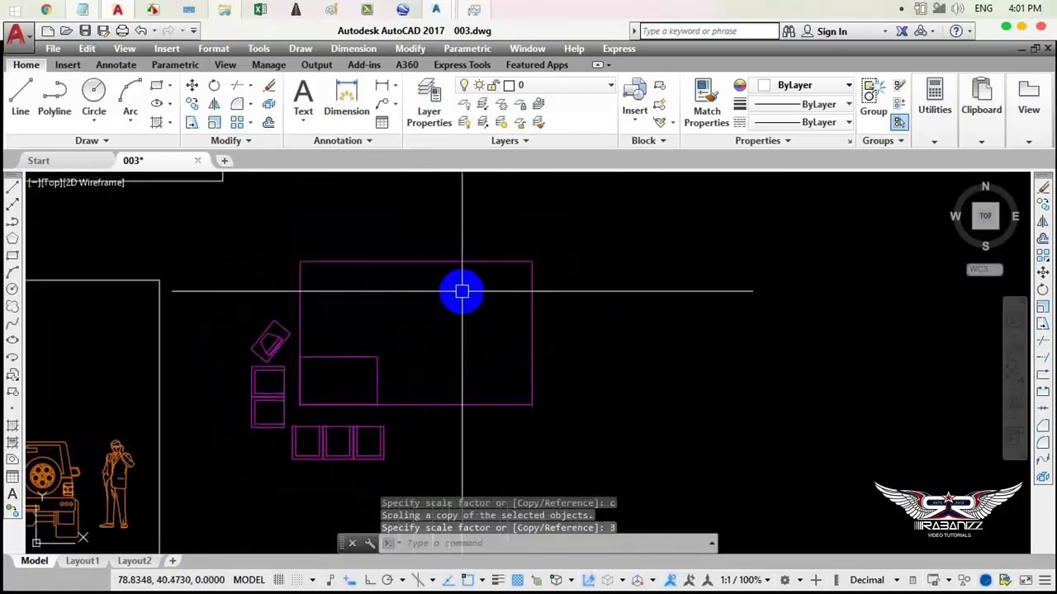
{"action": "left_click", "coordinate": [342, 358]}
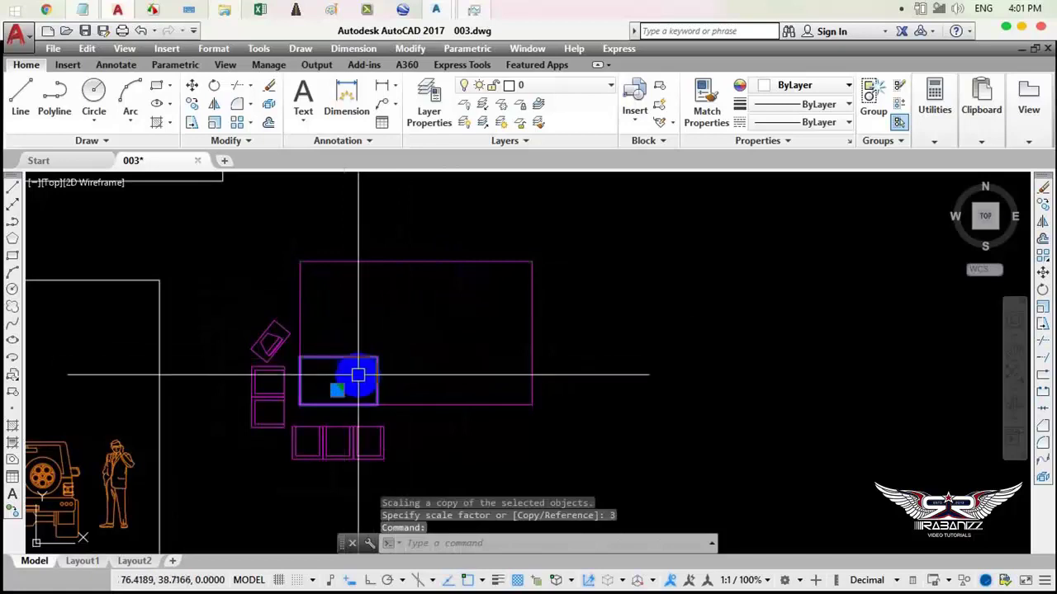
{"action": "key", "text": "Escape"}
{"action": "key", "text": "Escape"}
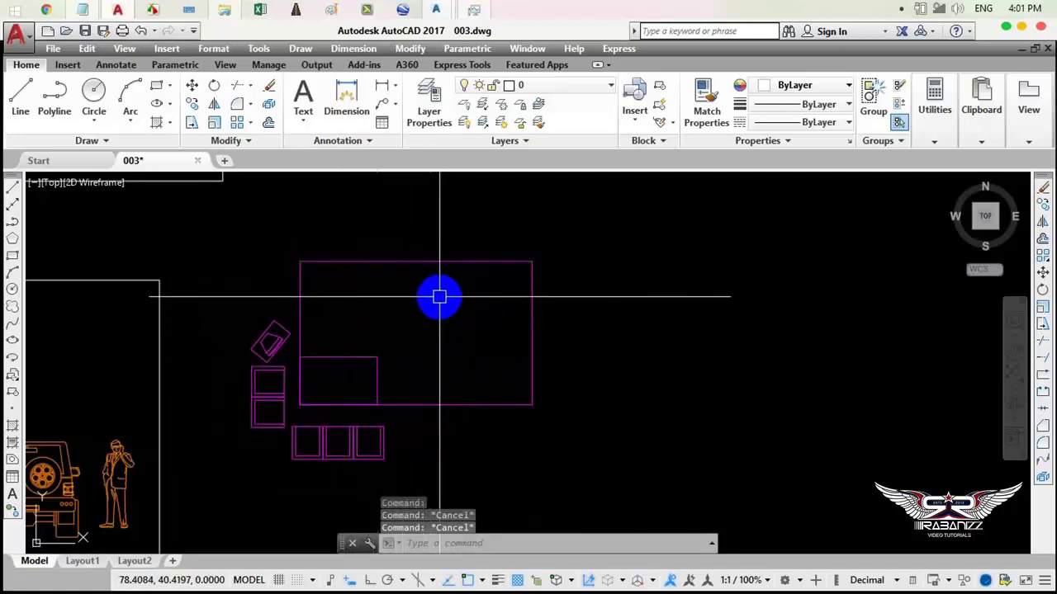
{"action": "scroll", "coordinate": [461, 331], "scroll_direction": "down", "scroll_amount": 2}
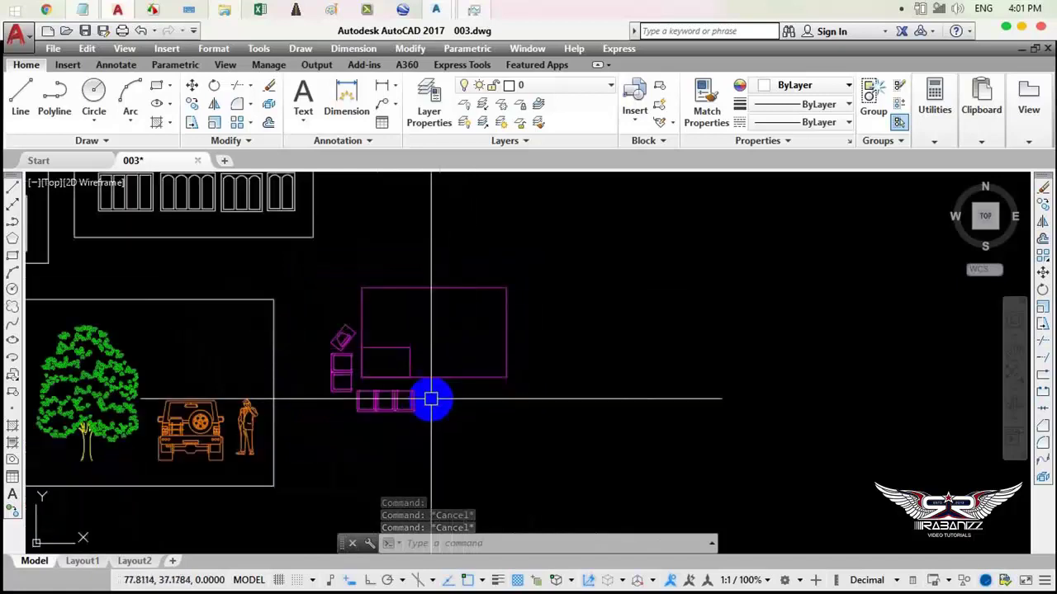
{"action": "scroll", "coordinate": [469, 382], "scroll_direction": "up", "scroll_amount": 1}
{"action": "scroll", "coordinate": [469, 419], "scroll_direction": "up", "scroll_amount": 2}
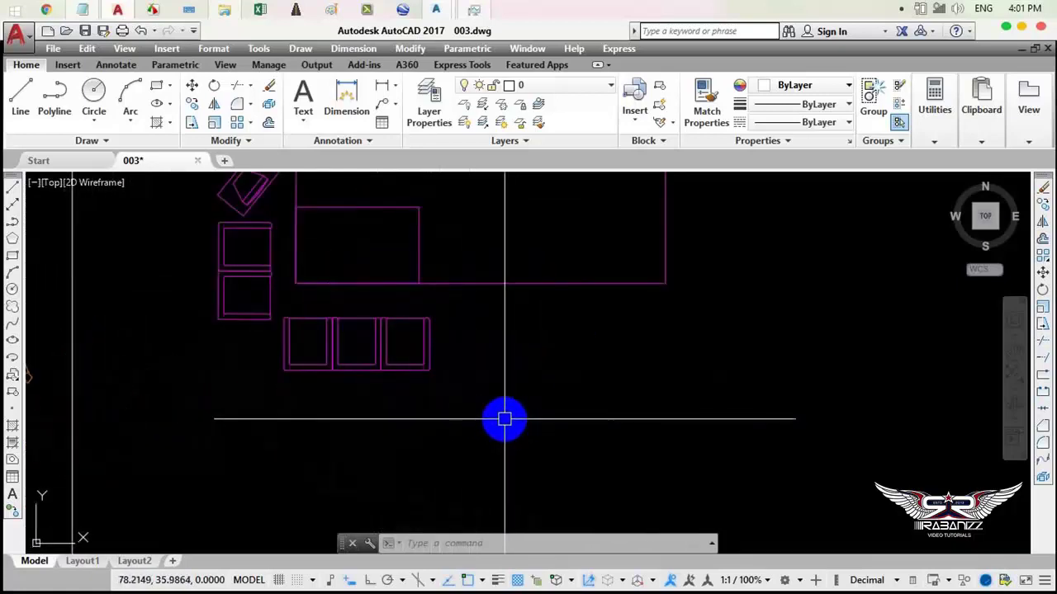
{"action": "scroll", "coordinate": [462, 404], "scroll_direction": "down", "scroll_amount": 3}
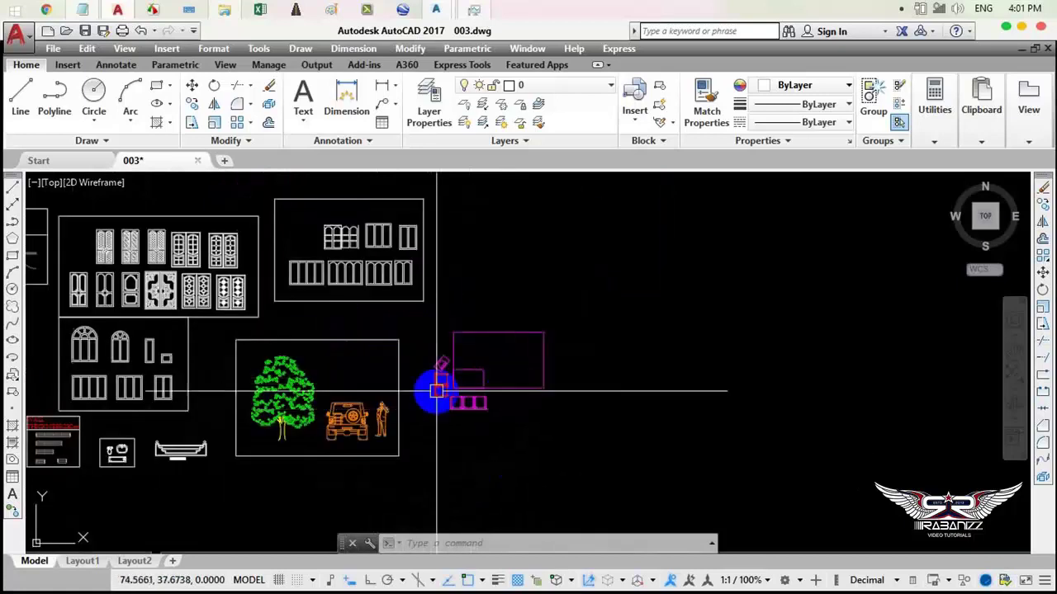
{"action": "scroll", "coordinate": [322, 268], "scroll_direction": "up", "scroll_amount": 5}
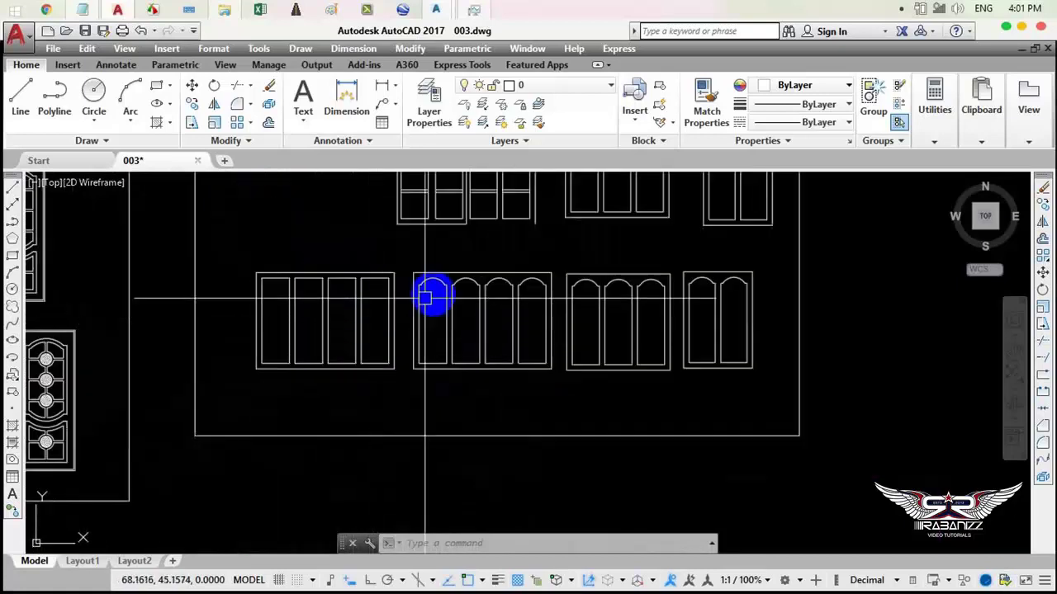
{"action": "left_click", "coordinate": [224, 246]}
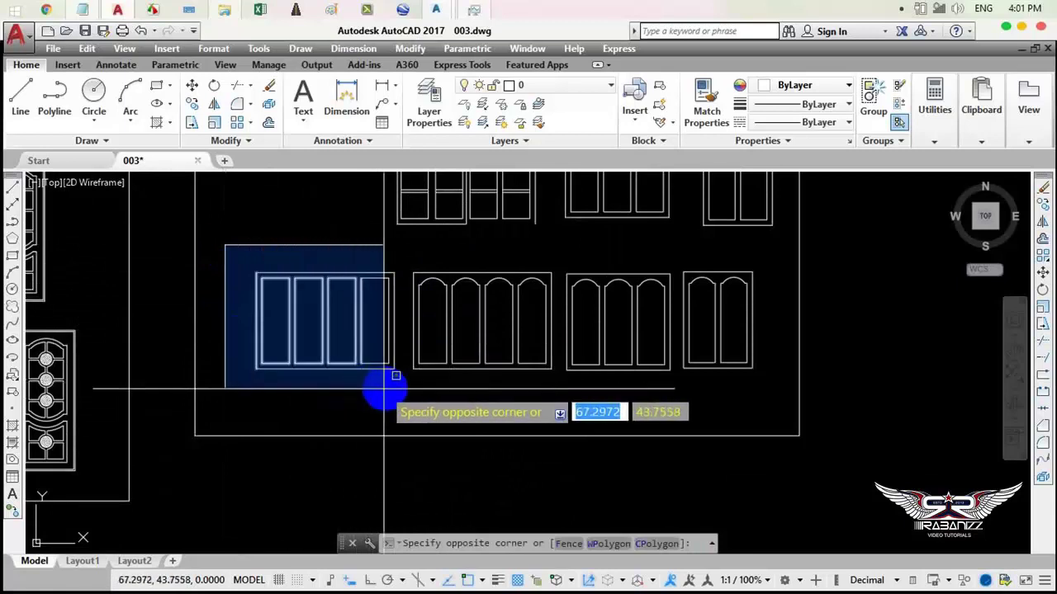
{"action": "left_click", "coordinate": [401, 388]}
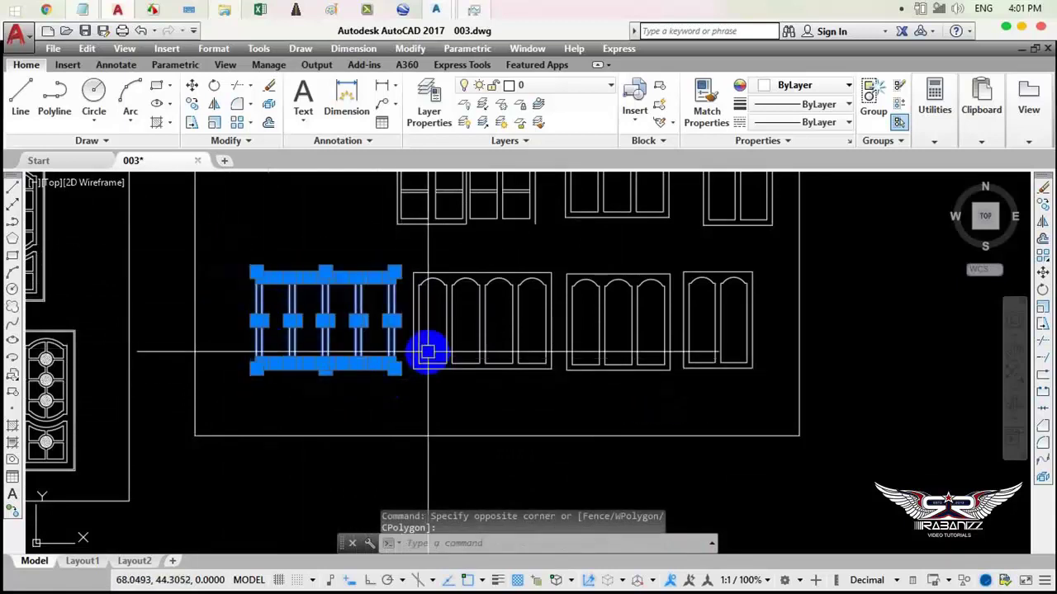
{"action": "type", "text": "Sc"}
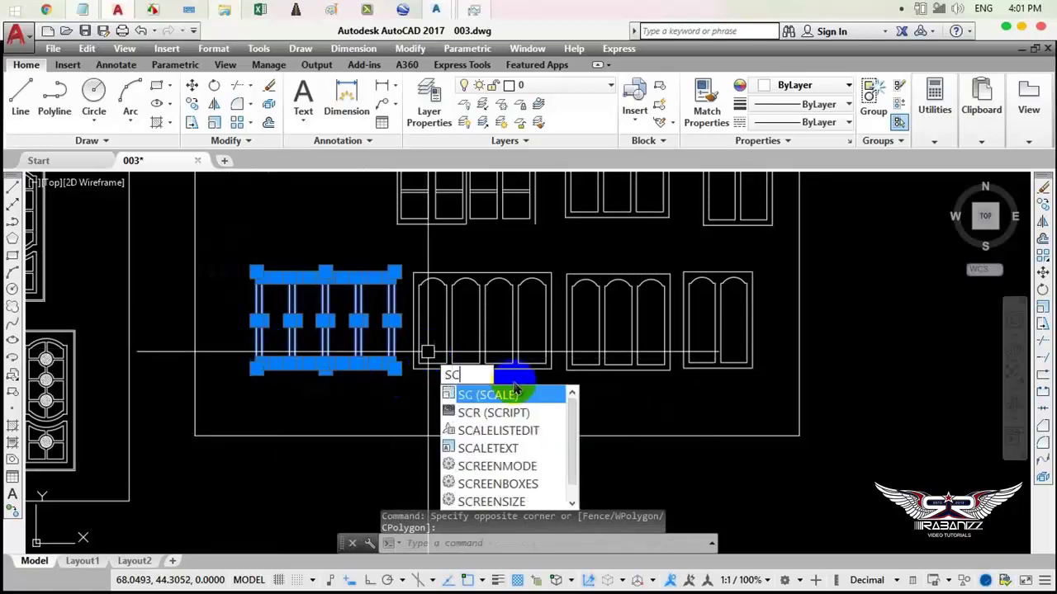
{"action": "left_click", "coordinate": [507, 396]}
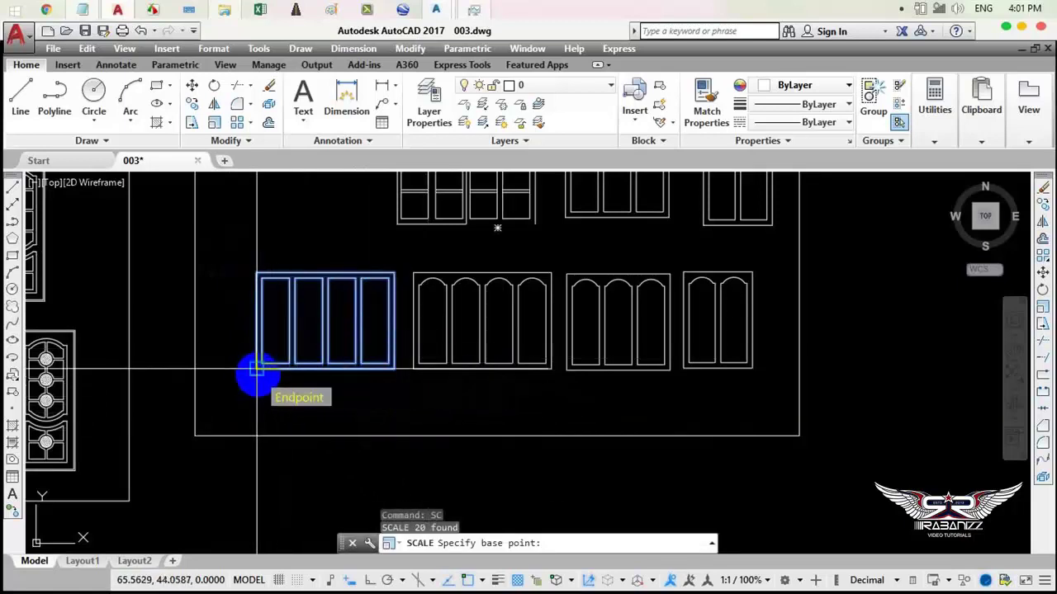
{"action": "left_click", "coordinate": [256, 367]}
{"action": "type", "text": "r"}
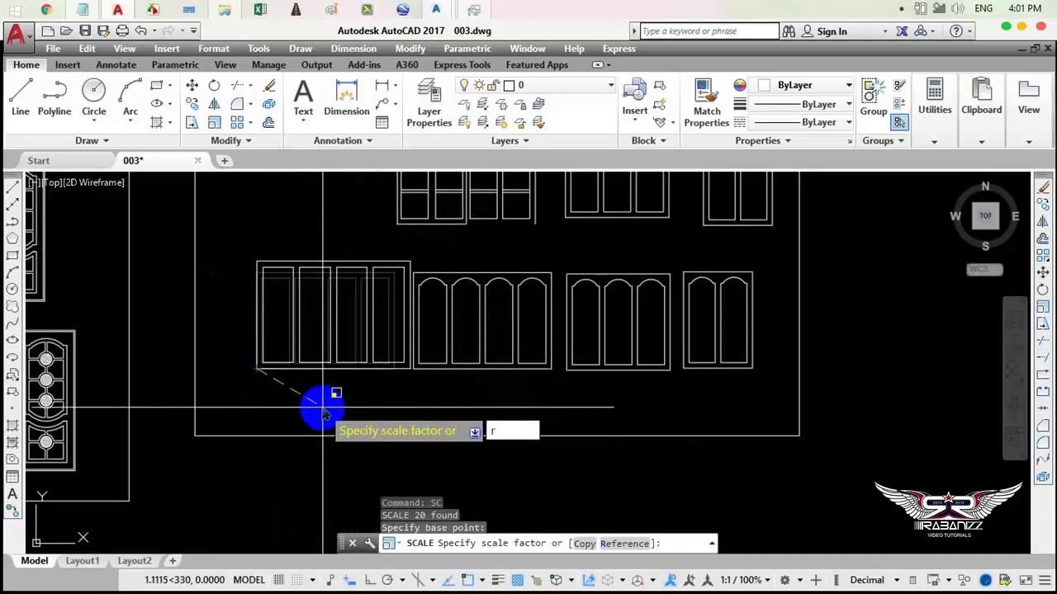
{"action": "key", "text": "Return"}
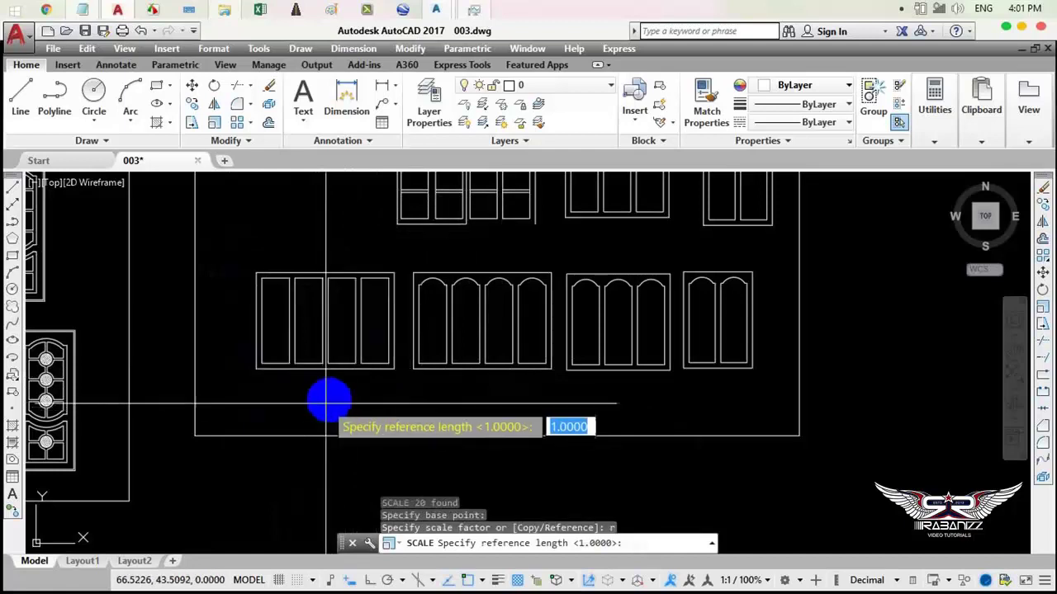
{"action": "scroll", "coordinate": [315, 385], "scroll_direction": "up", "scroll_amount": 2}
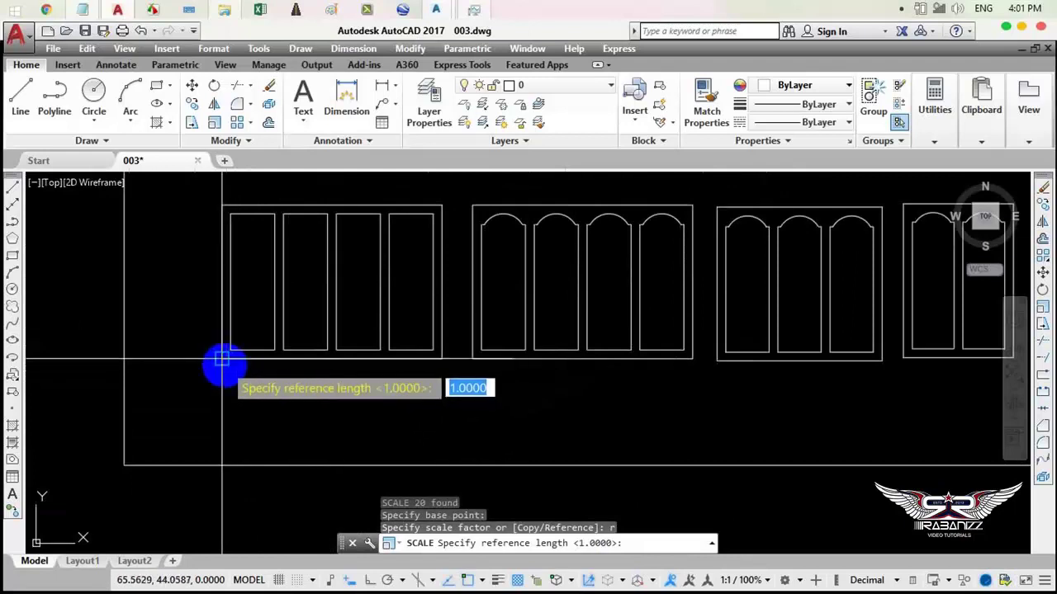
{"action": "left_click", "coordinate": [222, 359]}
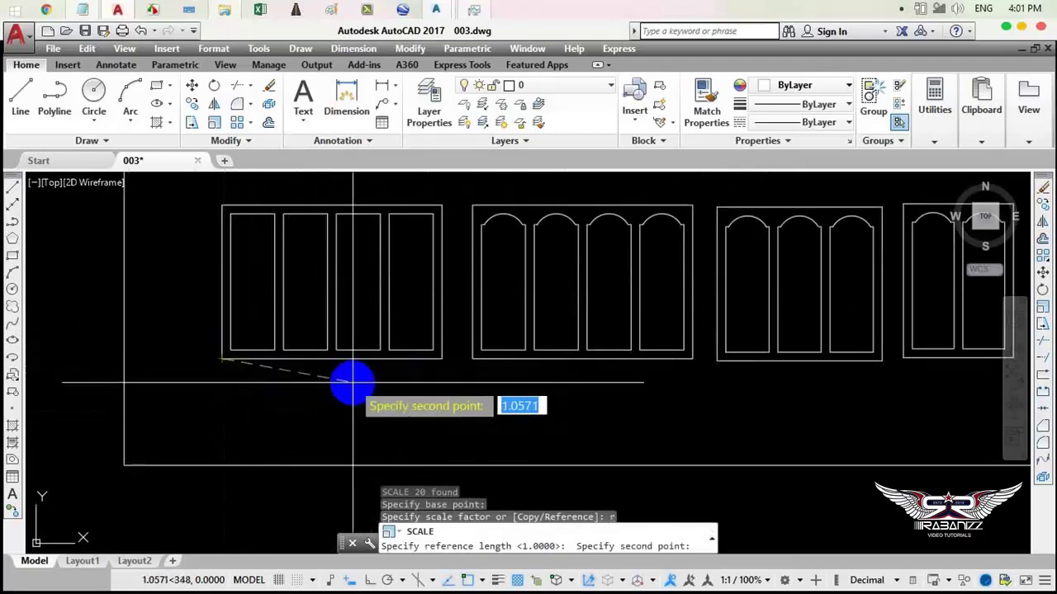
{"action": "left_click", "coordinate": [442, 359]}
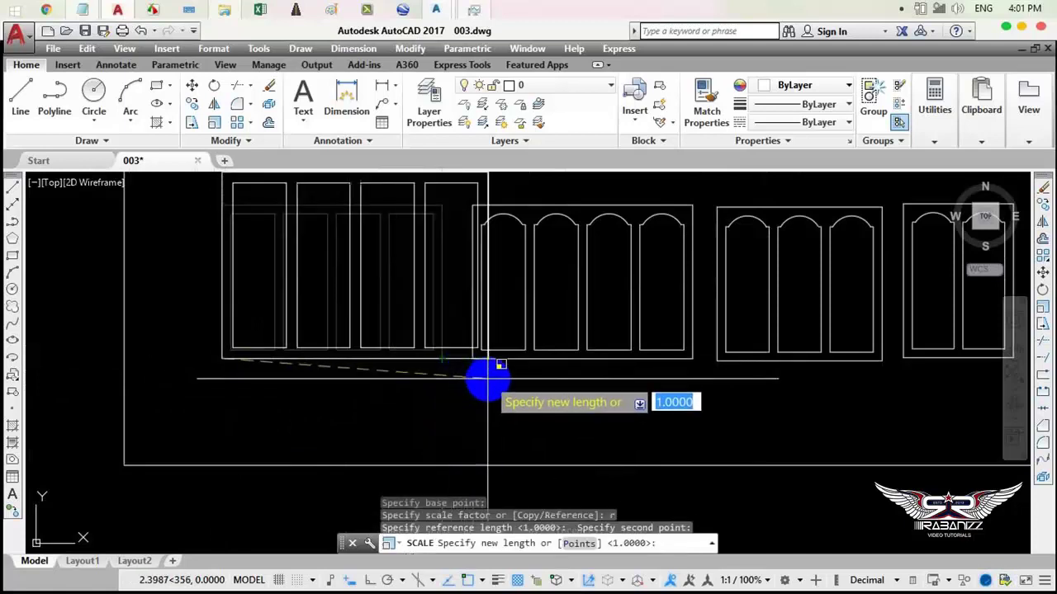
{"action": "scroll", "coordinate": [528, 381], "scroll_direction": "down", "scroll_amount": 1}
{"action": "scroll", "coordinate": [530, 384], "scroll_direction": "down", "scroll_amount": 2}
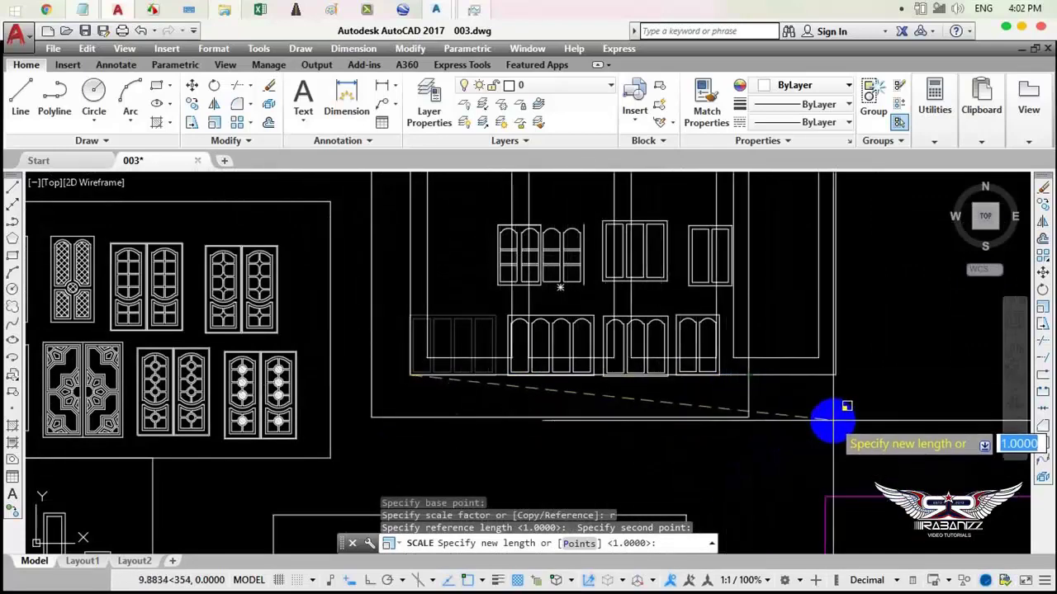
{"action": "scroll", "coordinate": [822, 402], "scroll_direction": "down", "scroll_amount": 2}
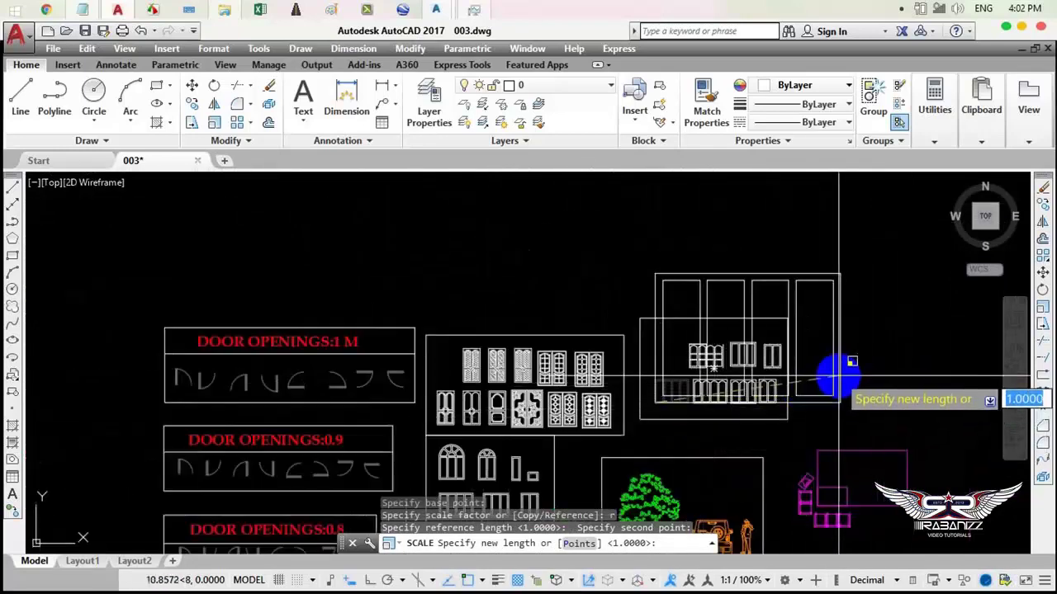
Cancel the pending scale and zoom in on the DINNING 685X300 table and chairs.
{"action": "key", "text": "Escape"}
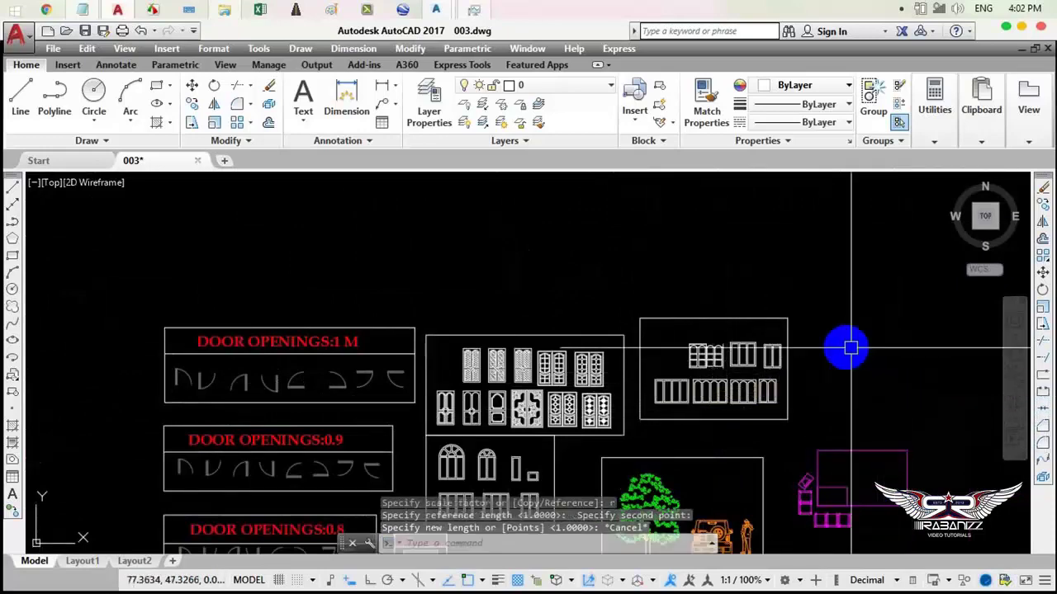
{"action": "scroll", "coordinate": [685, 355], "scroll_direction": "down", "scroll_amount": 3}
{"action": "scroll", "coordinate": [482, 396], "scroll_direction": "down", "scroll_amount": 2}
{"action": "scroll", "coordinate": [481, 396], "scroll_direction": "up", "scroll_amount": 5}
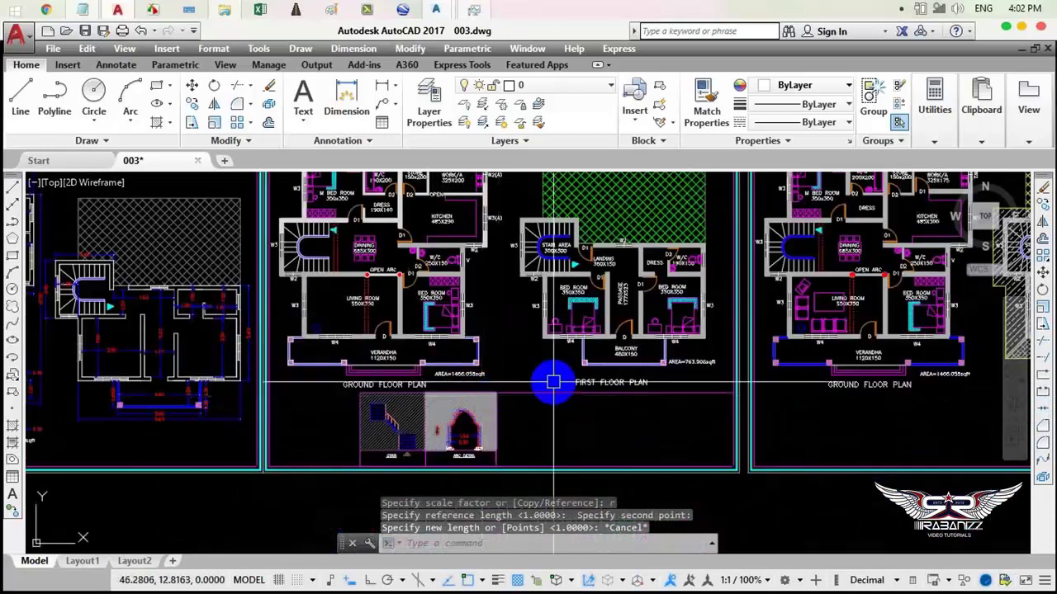
{"action": "scroll", "coordinate": [354, 306], "scroll_direction": "up", "scroll_amount": 2}
{"action": "scroll", "coordinate": [389, 325], "scroll_direction": "up", "scroll_amount": 1}
{"action": "mouse_move", "coordinate": [389, 325]}
{"action": "middle_mouse_down"}
{"action": "mouse_move", "coordinate": [466, 351]}
{"action": "mouse_move", "coordinate": [493, 439]}
{"action": "mouse_move", "coordinate": [396, 435]}
{"action": "mouse_move", "coordinate": [255, 393]}
{"action": "middle_mouse_up"}
{"action": "mouse_move", "coordinate": [822, 520]}
{"action": "middle_mouse_down"}
{"action": "mouse_move", "coordinate": [781, 520]}
{"action": "mouse_move", "coordinate": [653, 458]}
{"action": "mouse_move", "coordinate": [339, 446]}
{"action": "middle_mouse_up"}
{"action": "scroll", "coordinate": [661, 450], "scroll_direction": "up", "scroll_amount": 1}
{"action": "scroll", "coordinate": [727, 262], "scroll_direction": "down", "scroll_amount": 5}
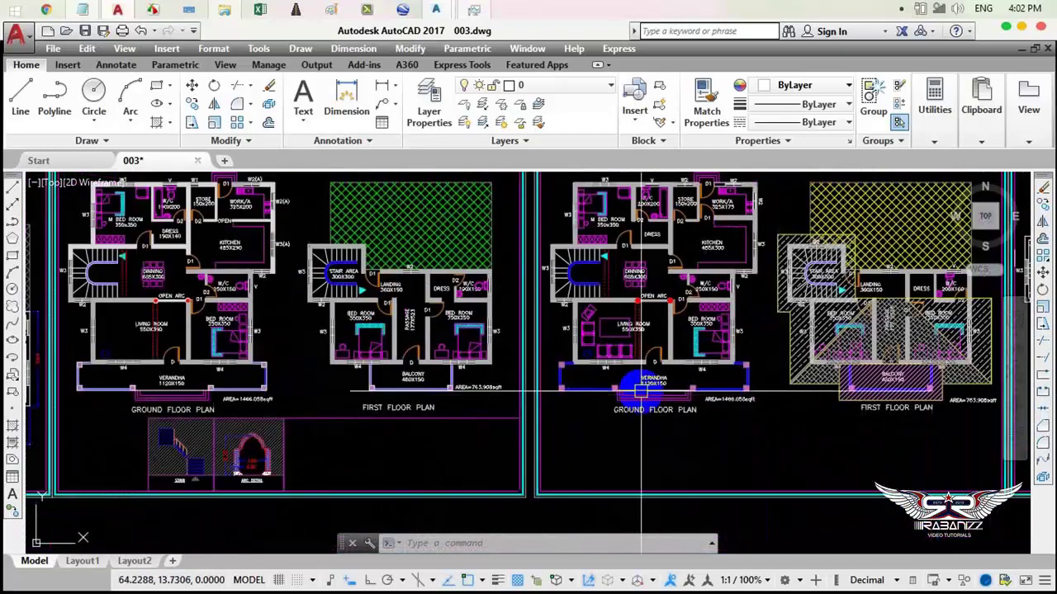
{"action": "scroll", "coordinate": [727, 263], "scroll_direction": "up", "scroll_amount": 3}
{"action": "scroll", "coordinate": [570, 302], "scroll_direction": "up", "scroll_amount": 3}
{"action": "scroll", "coordinate": [486, 255], "scroll_direction": "up", "scroll_amount": 1}
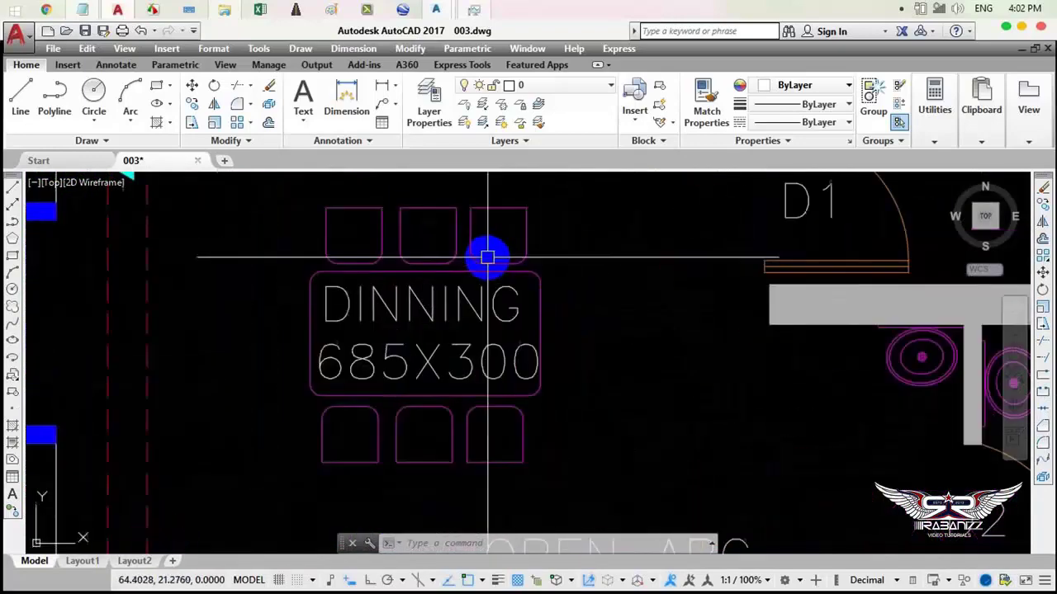
{"action": "scroll", "coordinate": [453, 293], "scroll_direction": "up", "scroll_amount": 1}
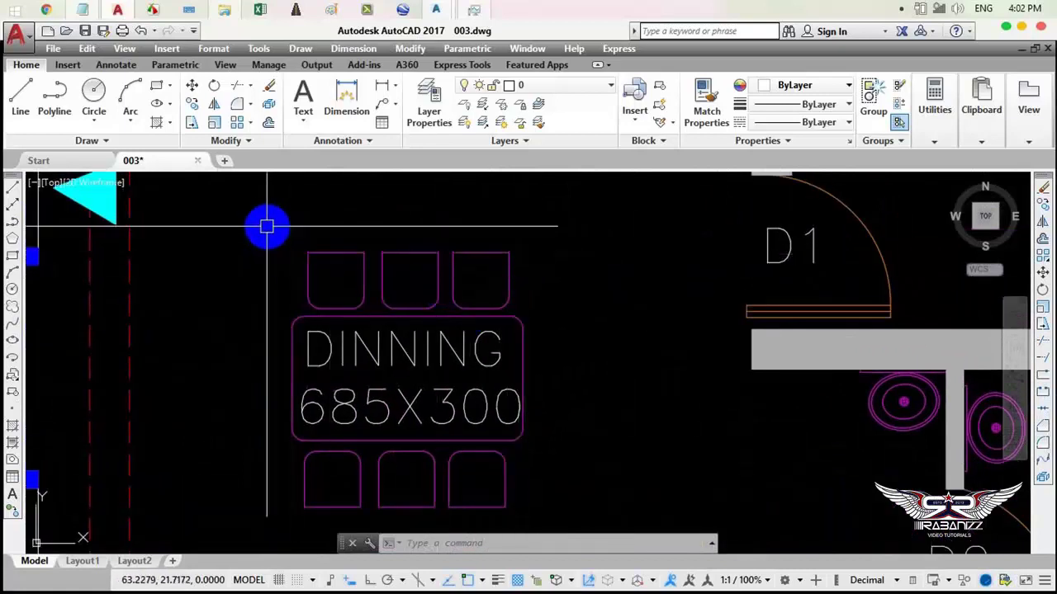
{"action": "middle_click_drag", "start_coordinate": [266, 232], "coordinate": [335, 271]}
Window-select the top chairs and scale them by Reference, picking two reference points and a new length.
{"action": "left_click", "coordinate": [344, 262]}
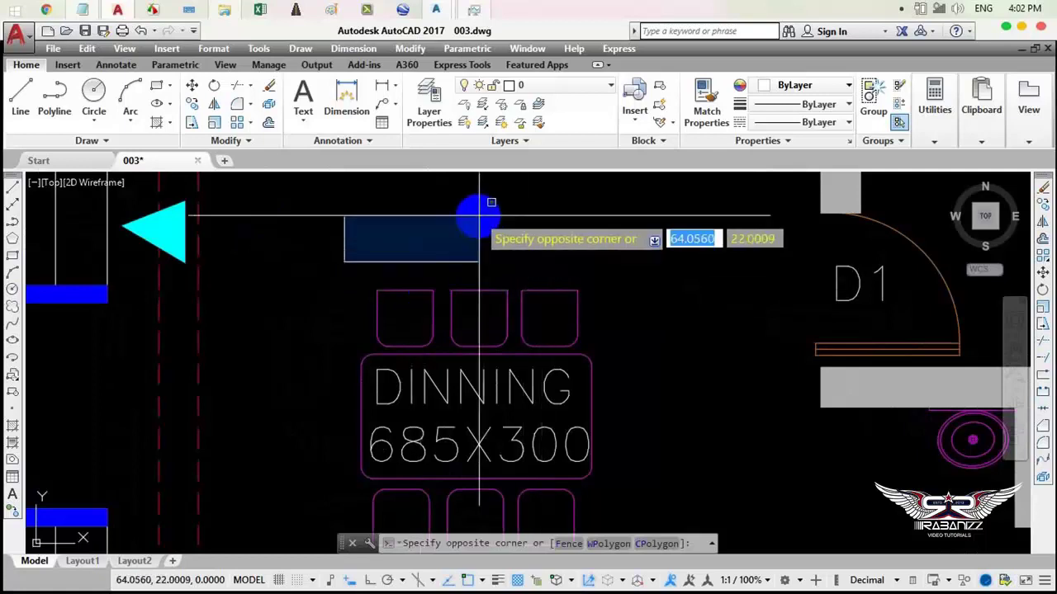
{"action": "key", "text": "Escape"}
{"action": "left_click", "coordinate": [354, 231]}
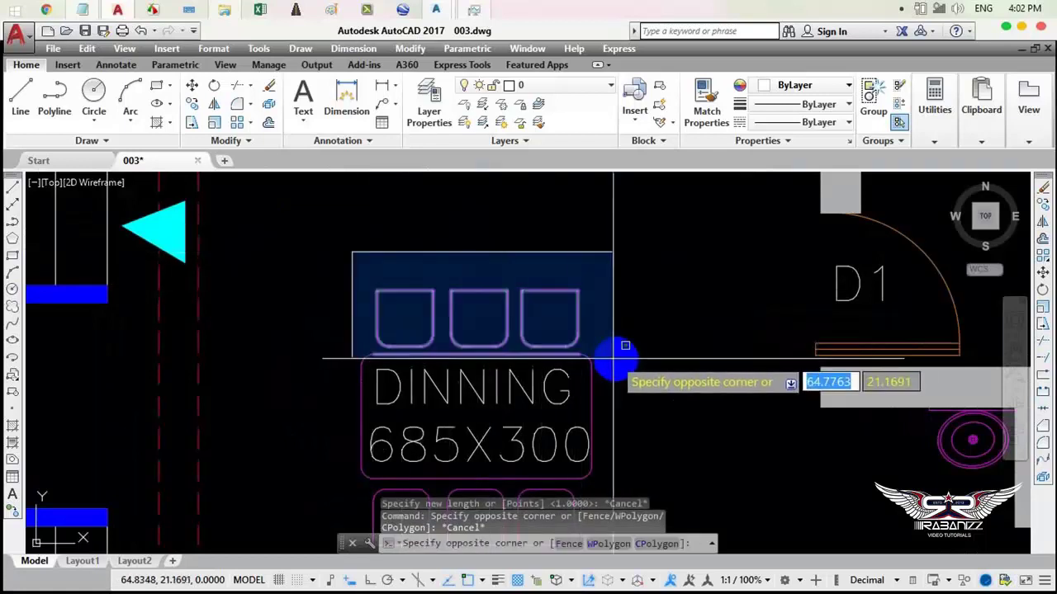
{"action": "left_click", "coordinate": [619, 359]}
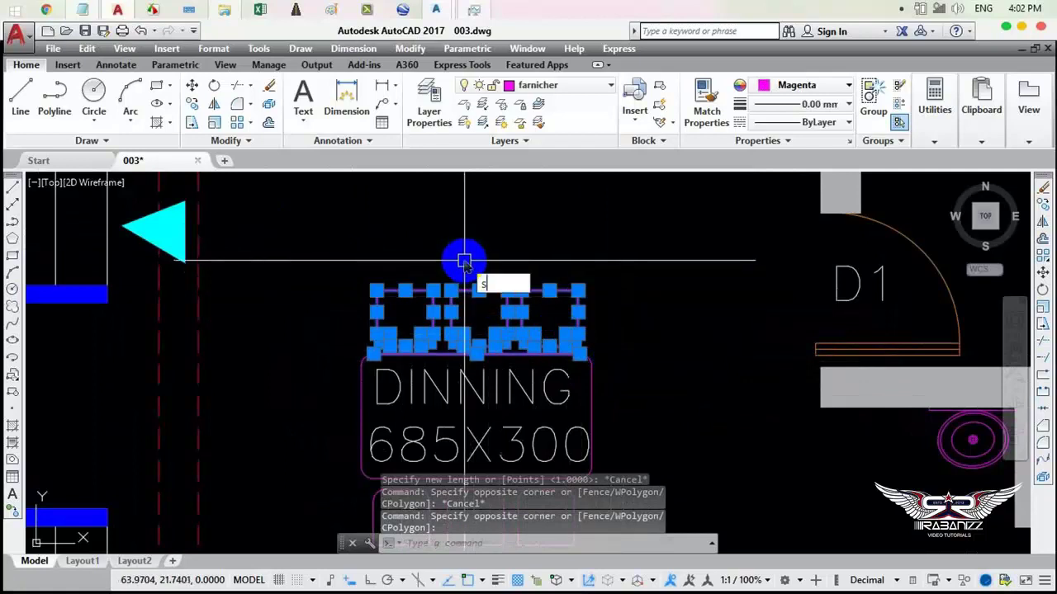
{"action": "left_click", "coordinate": [525, 305]}
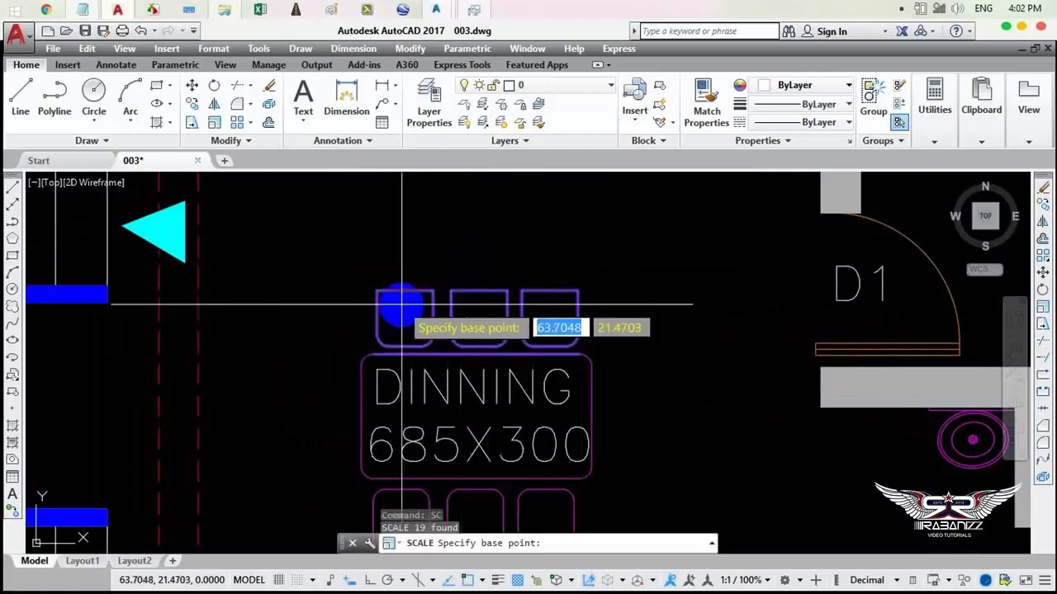
{"action": "left_click", "coordinate": [377, 290]}
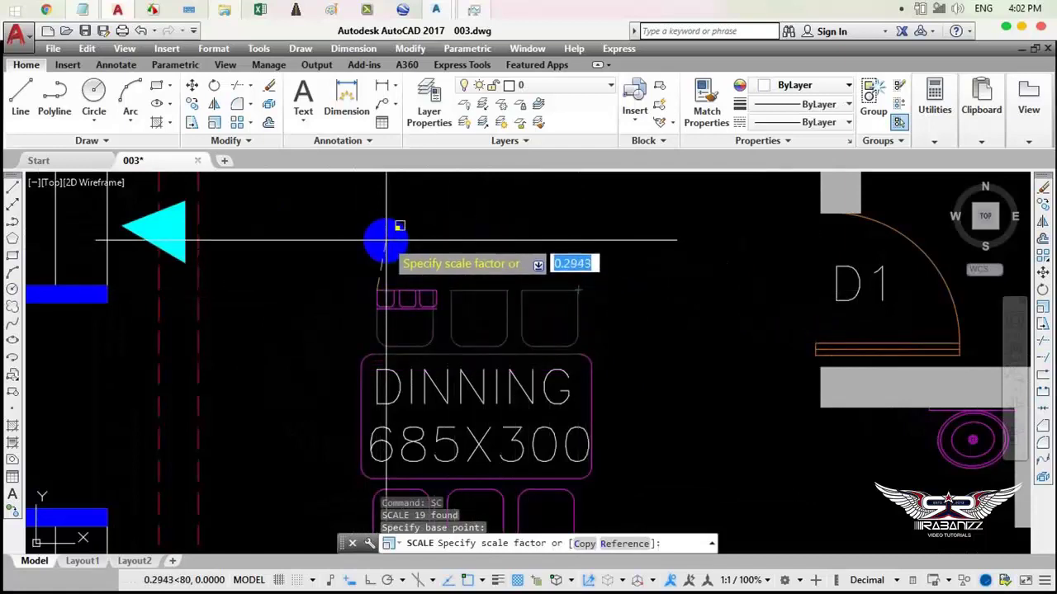
{"action": "key", "text": "Return"}
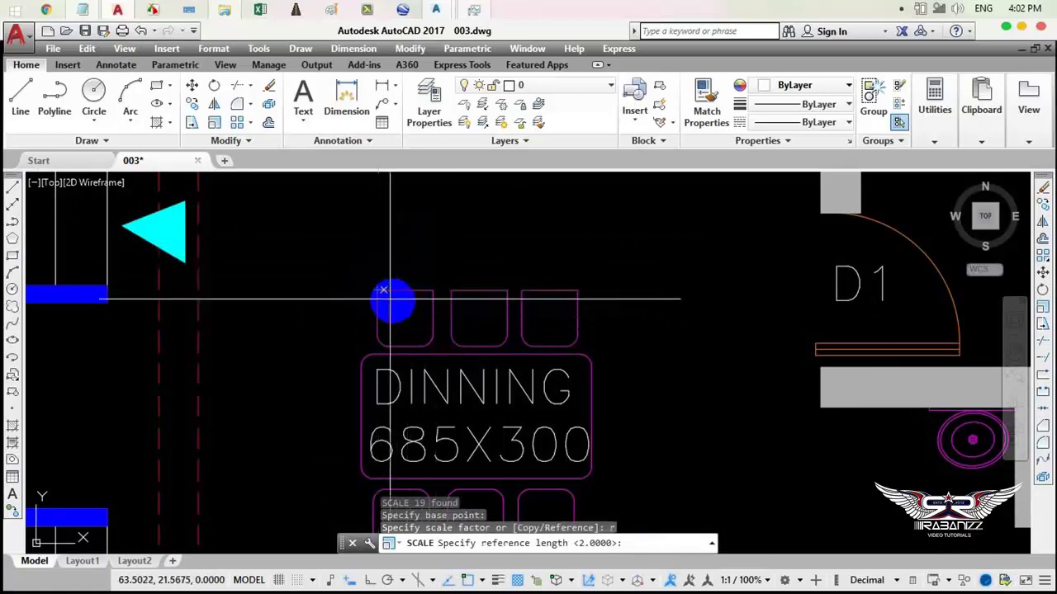
{"action": "left_click", "coordinate": [376, 290]}
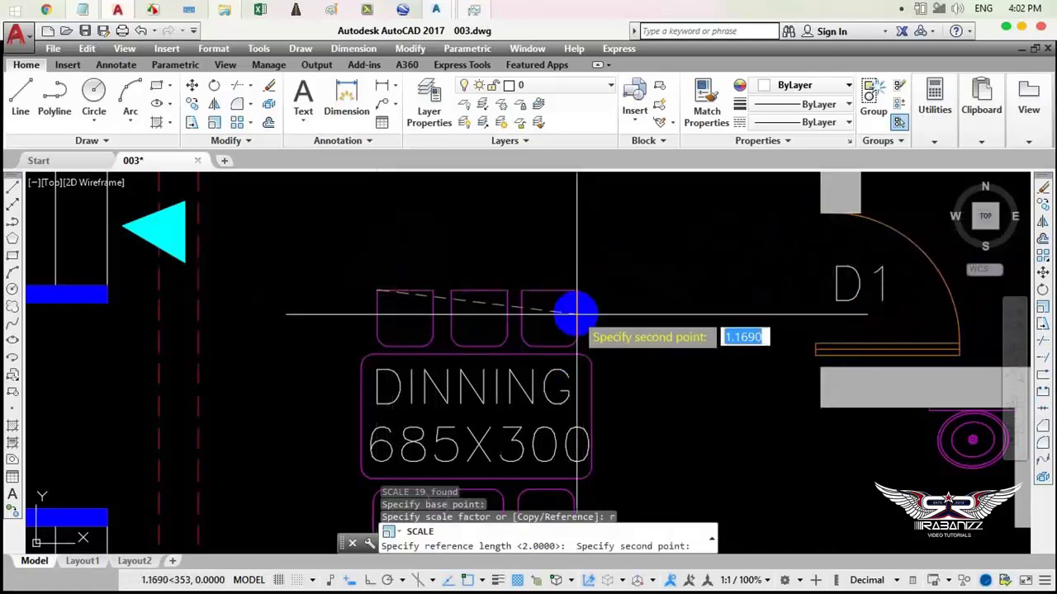
{"action": "left_click", "coordinate": [577, 293]}
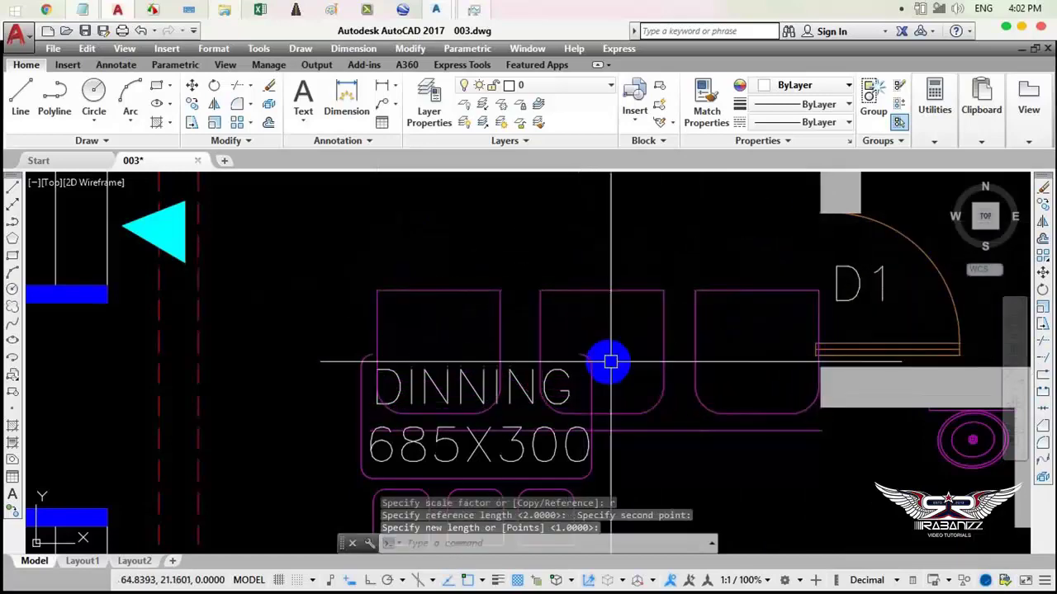
{"action": "left_click", "coordinate": [584, 341]}
{"action": "scroll", "coordinate": [577, 343], "scroll_direction": "down", "scroll_amount": 5}
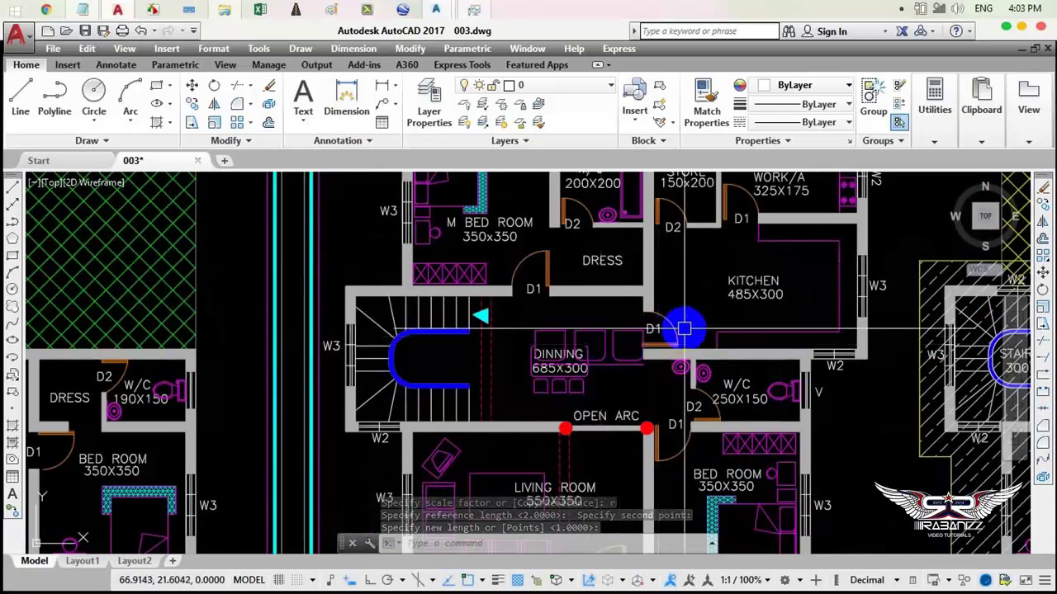
Repeat SCALE and window-select the magenta line along the kitchen's bottom wall.
{"action": "middle_click_drag", "start_coordinate": [682, 323], "coordinate": [416, 306]}
{"action": "scroll", "coordinate": [586, 303], "scroll_direction": "up", "scroll_amount": 4}
{"action": "right_click", "coordinate": [377, 264]}
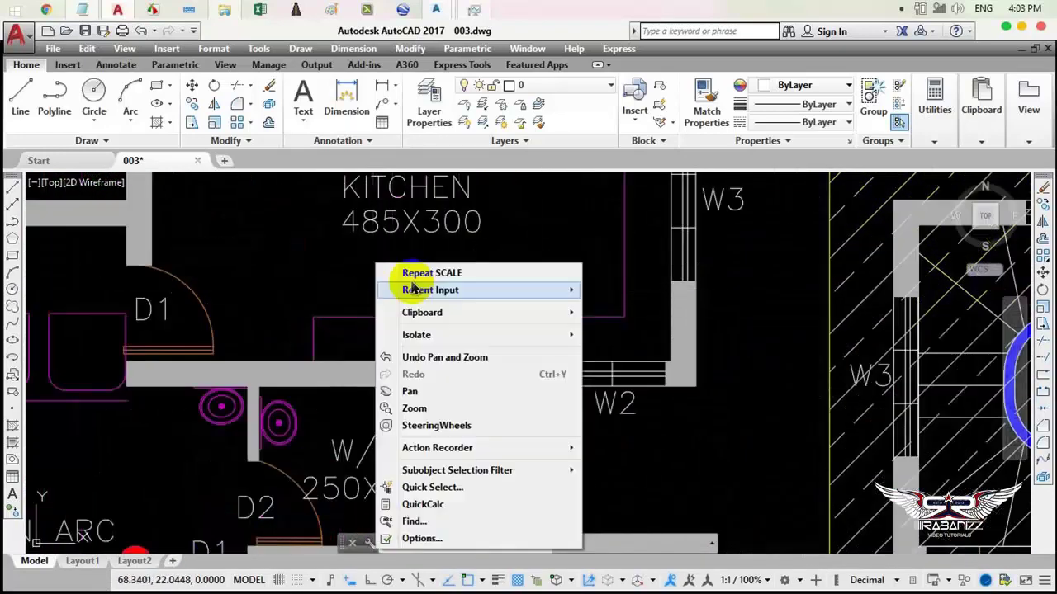
{"action": "left_click", "coordinate": [441, 276]}
{"action": "left_click", "coordinate": [292, 289]}
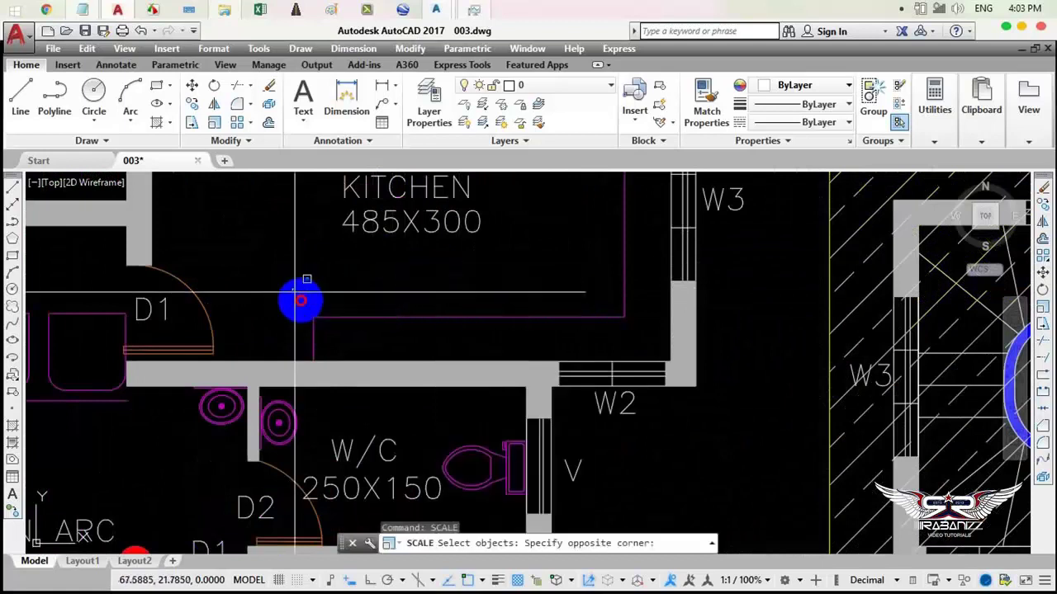
{"action": "left_click", "coordinate": [657, 325]}
{"action": "key", "text": "Return"}
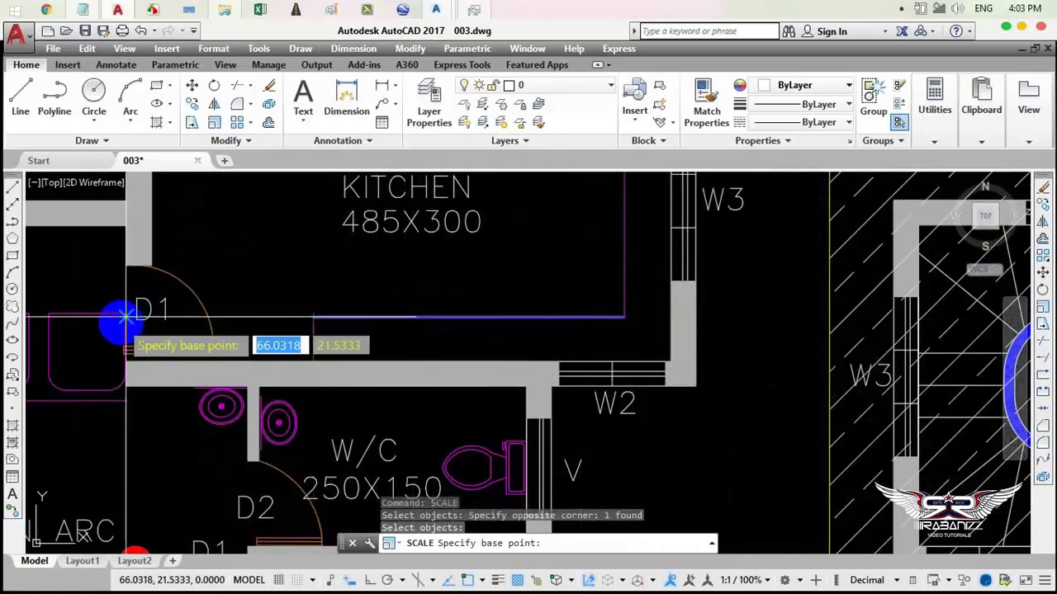
Scale the line by Reference from its endpoint to a new length of 2.5689 near door D1.
{"action": "left_click", "coordinate": [624, 316]}
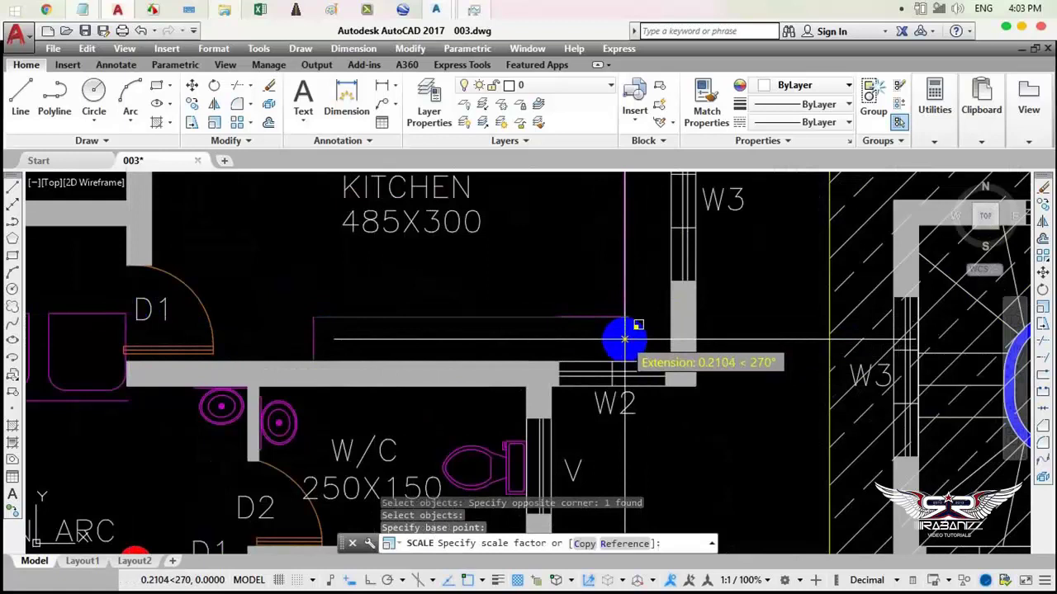
{"action": "type", "text": "r"}
{"action": "key", "text": "Return"}
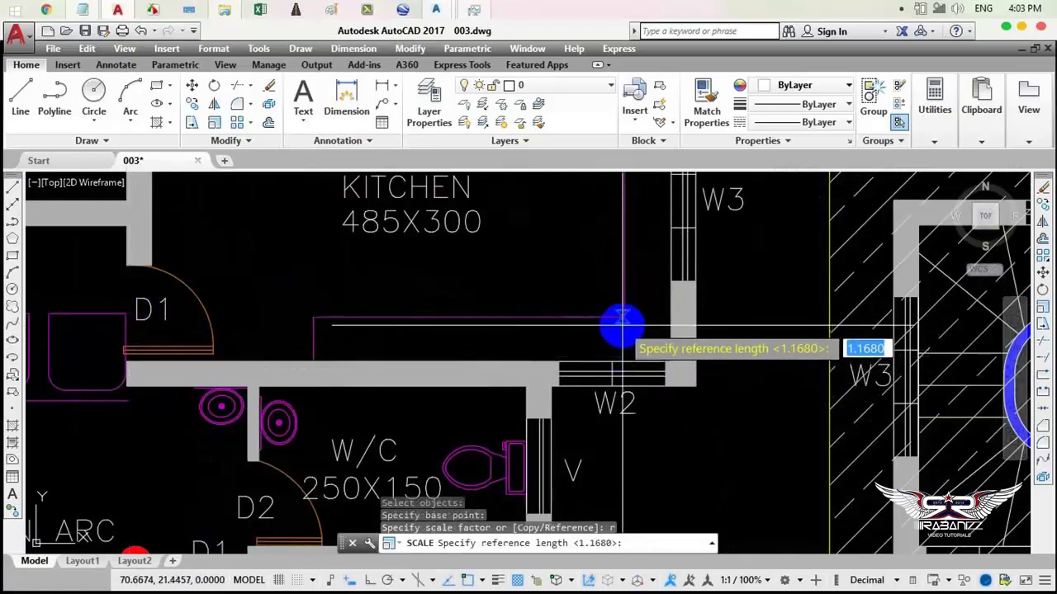
{"action": "left_click", "coordinate": [624, 316]}
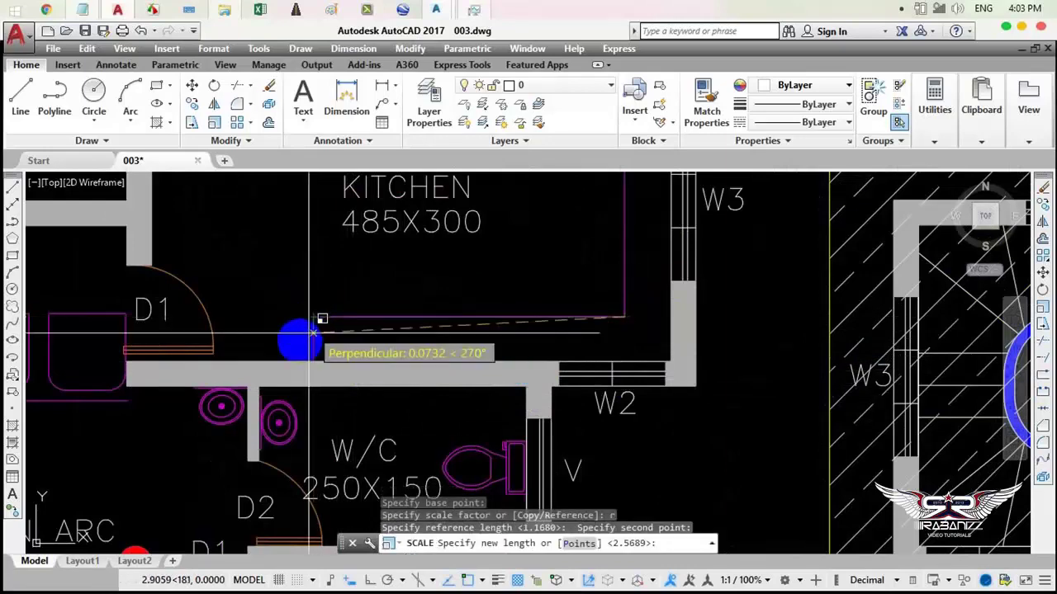
{"action": "left_click", "coordinate": [248, 334]}
{"action": "scroll", "coordinate": [128, 316], "scroll_direction": "up", "scroll_amount": 5}
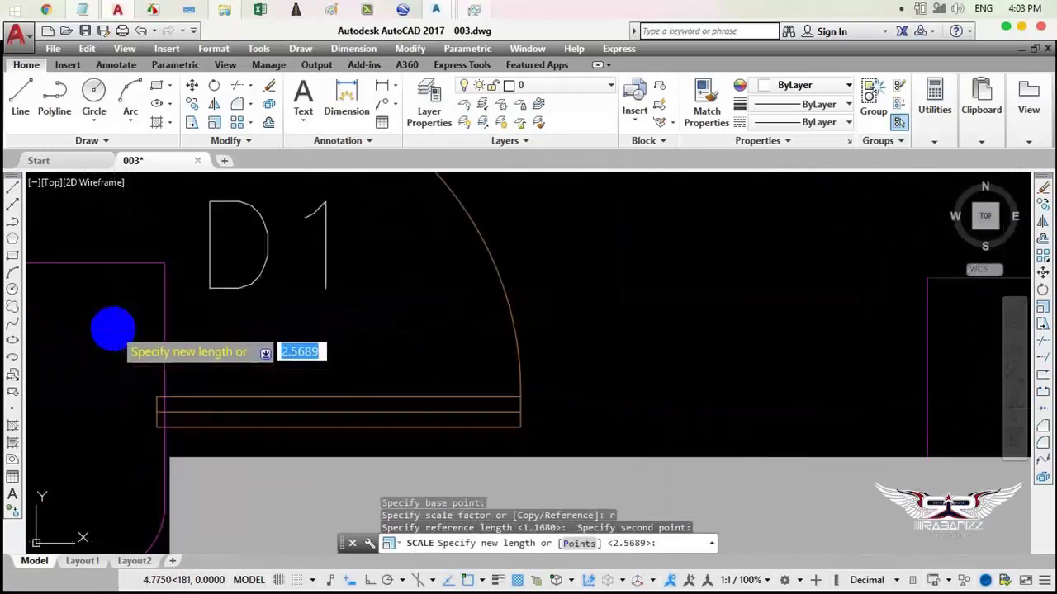
{"action": "scroll", "coordinate": [113, 331], "scroll_direction": "up", "scroll_amount": 3}
{"action": "left_click", "coordinate": [192, 247]}
{"action": "scroll", "coordinate": [177, 297], "scroll_direction": "down", "scroll_amount": 2}
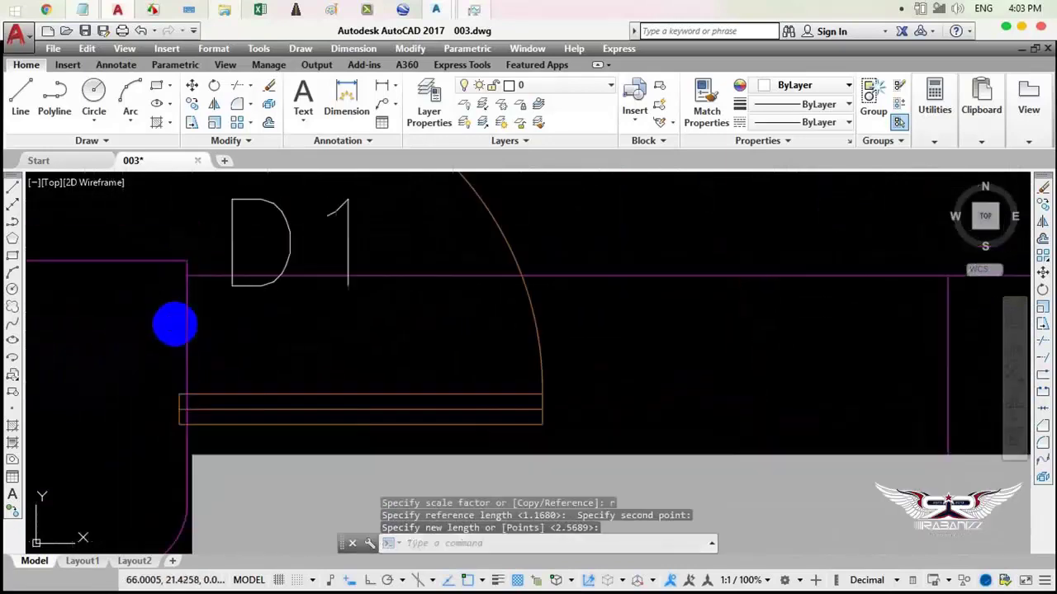
{"action": "scroll", "coordinate": [173, 323], "scroll_direction": "down", "scroll_amount": 5}
{"action": "left_click", "coordinate": [459, 334]}
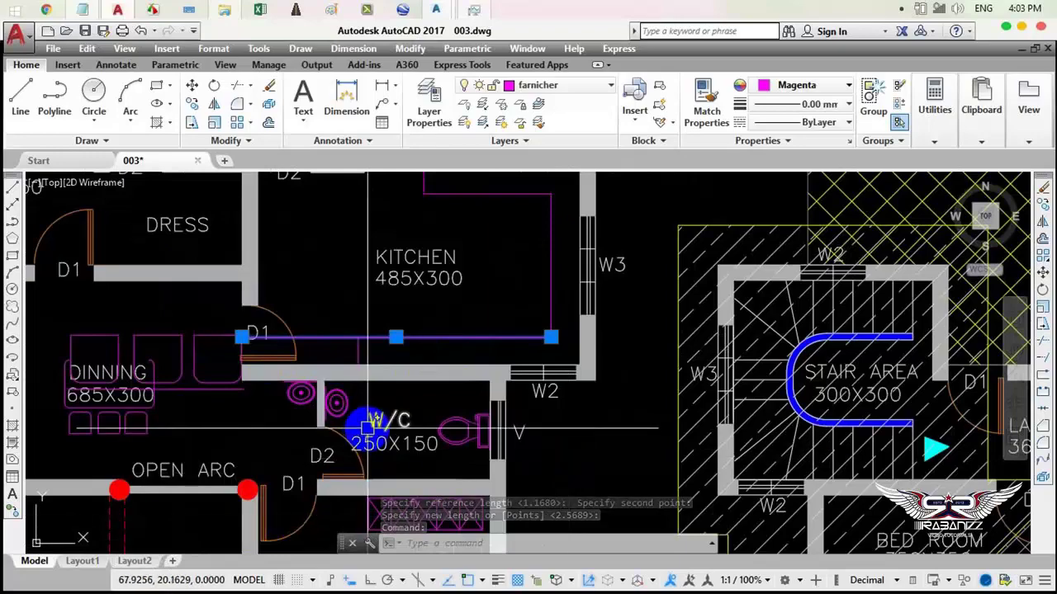
{"action": "scroll", "coordinate": [376, 395], "scroll_direction": "down", "scroll_amount": 5}
Select the tree block and scale it by a factor of 5 from a point on the tree.
{"action": "key", "text": "Escape"}
{"action": "scroll", "coordinate": [469, 357], "scroll_direction": "down", "scroll_amount": 2}
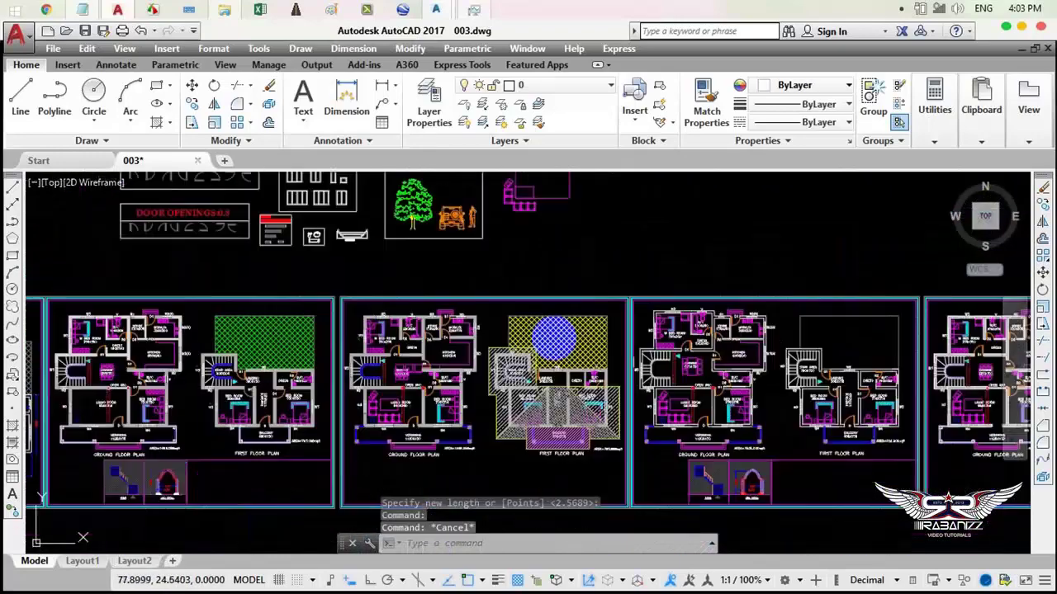
{"action": "scroll", "coordinate": [491, 280], "scroll_direction": "down", "scroll_amount": 2}
{"action": "scroll", "coordinate": [477, 245], "scroll_direction": "up", "scroll_amount": 5}
{"action": "left_click", "coordinate": [446, 264]}
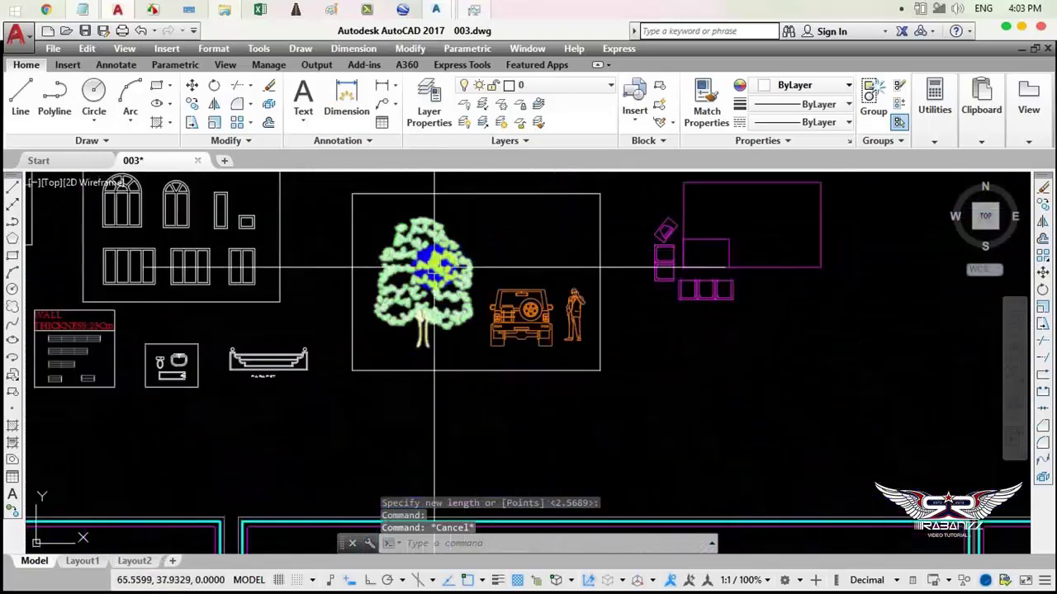
{"action": "left_click", "coordinate": [434, 267]}
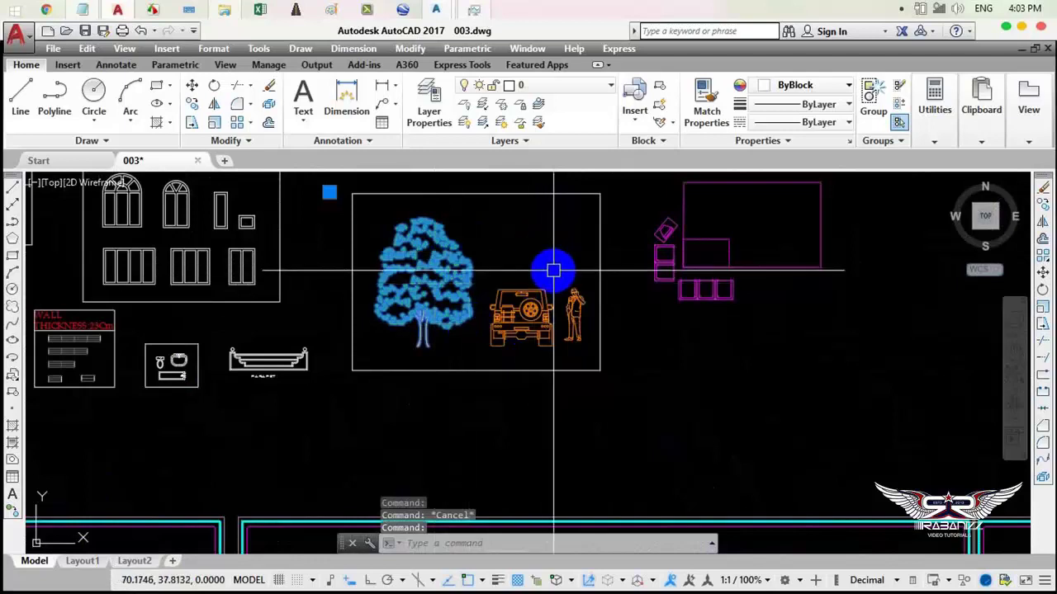
{"action": "type", "text": "sc"}
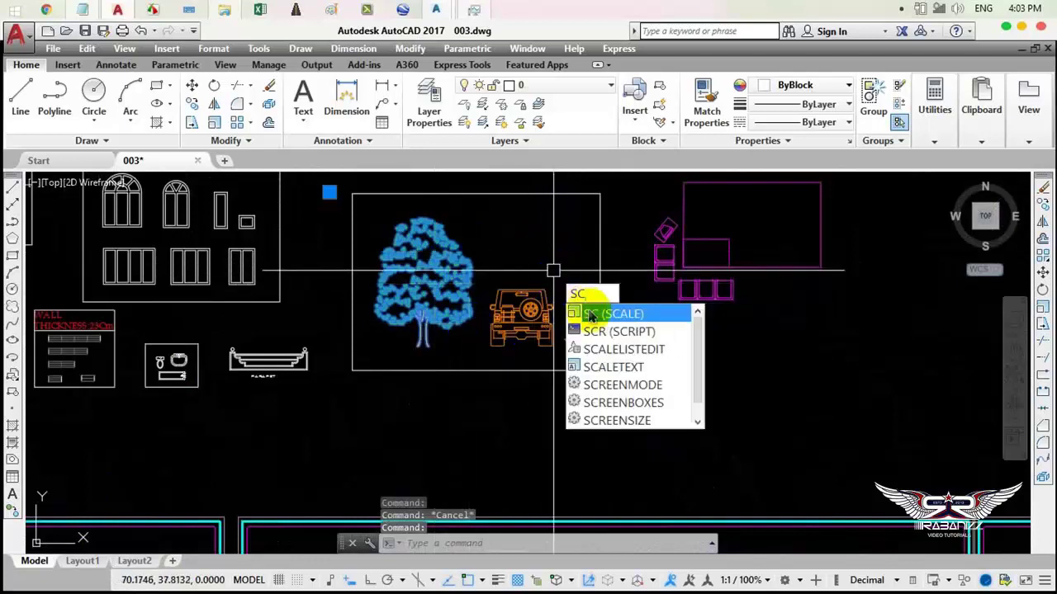
{"action": "left_click", "coordinate": [589, 316]}
{"action": "left_click", "coordinate": [425, 283]}
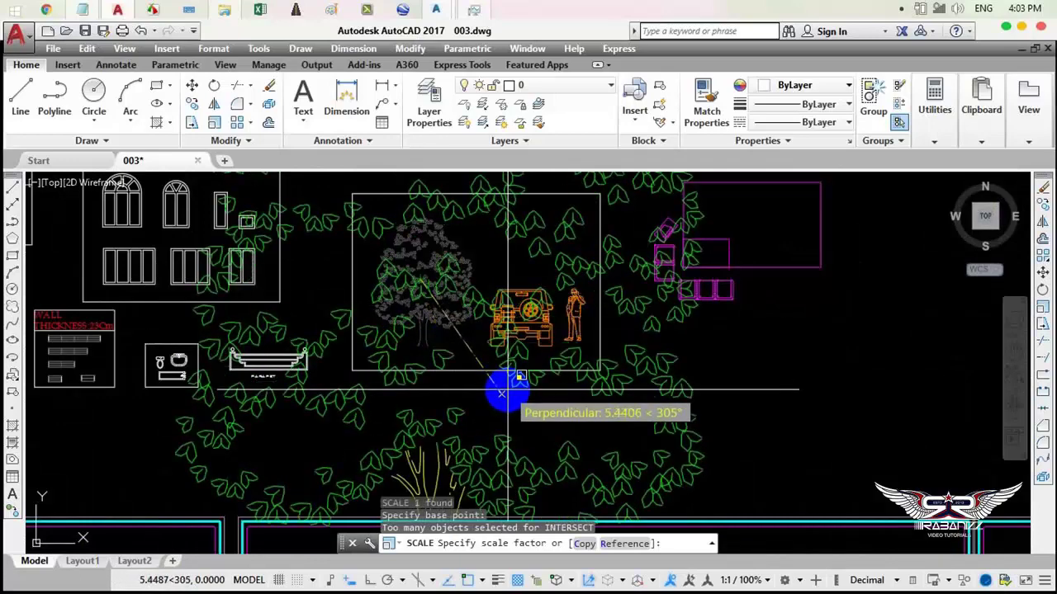
{"action": "type", "text": "5"}
{"action": "key", "text": "Return"}
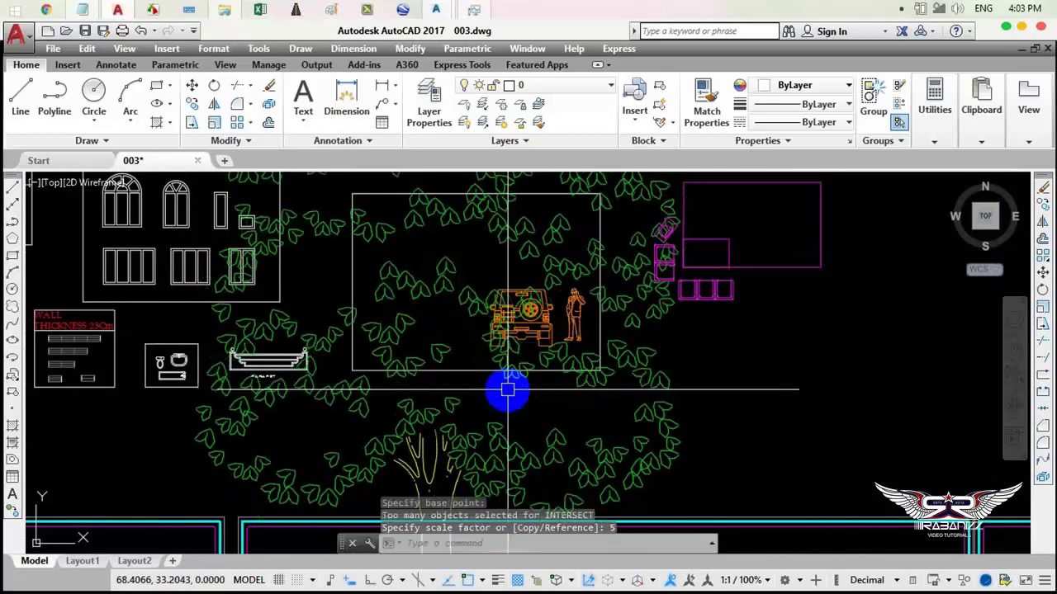
{"action": "scroll", "coordinate": [506, 388], "scroll_direction": "down", "scroll_amount": 4}
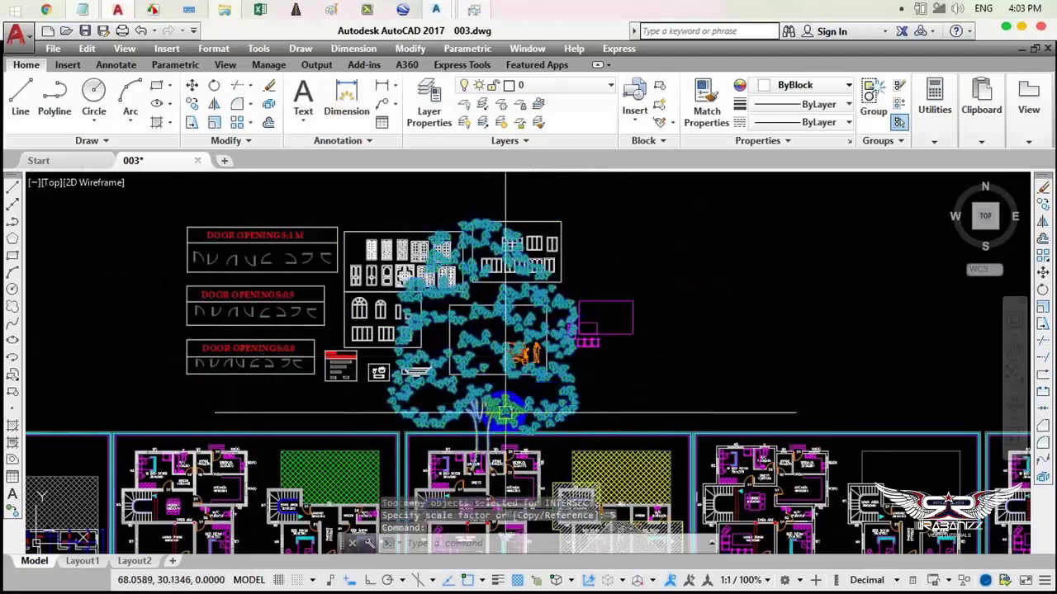
{"action": "scroll", "coordinate": [475, 363], "scroll_direction": "down", "scroll_amount": 5}
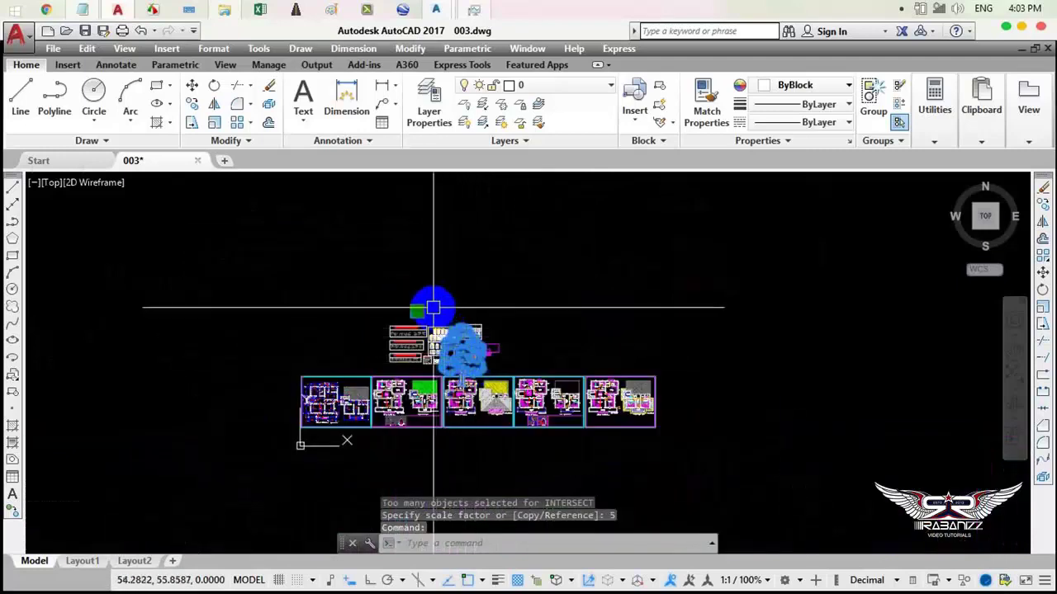
Try moving the tree by its grip and restarting SCALE, cancelling both attempts.
{"action": "left_click", "coordinate": [417, 311]}
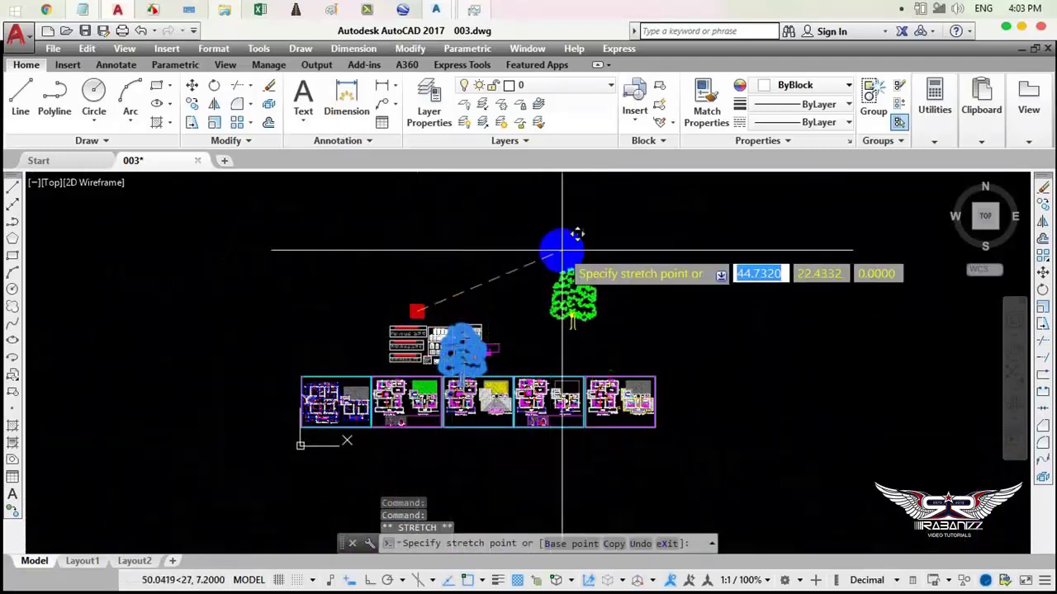
{"action": "left_click", "coordinate": [314, 226]}
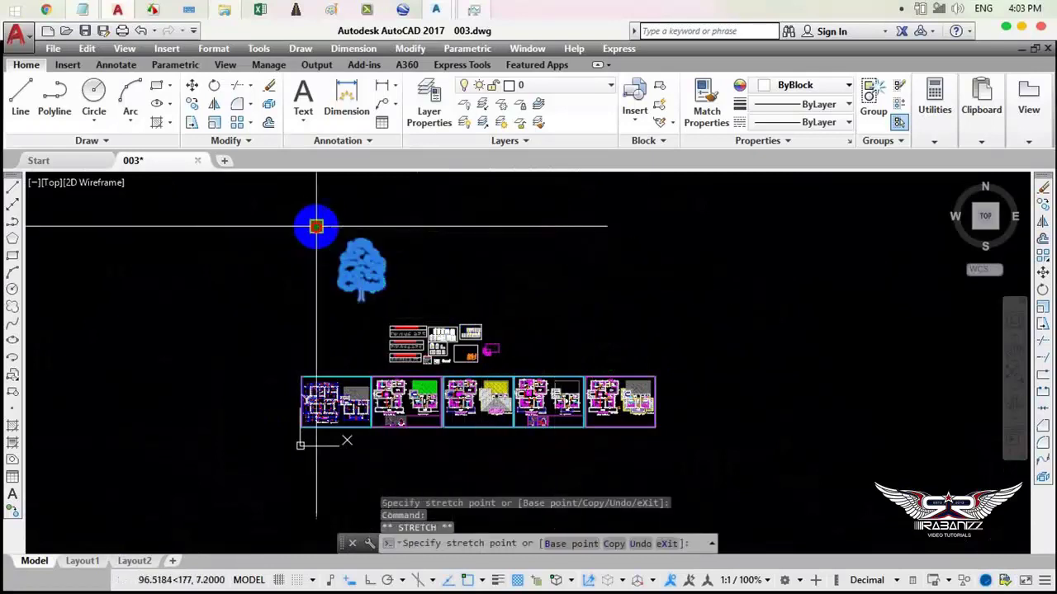
{"action": "left_click", "coordinate": [316, 226]}
{"action": "scroll", "coordinate": [557, 302], "scroll_direction": "up", "scroll_amount": 3}
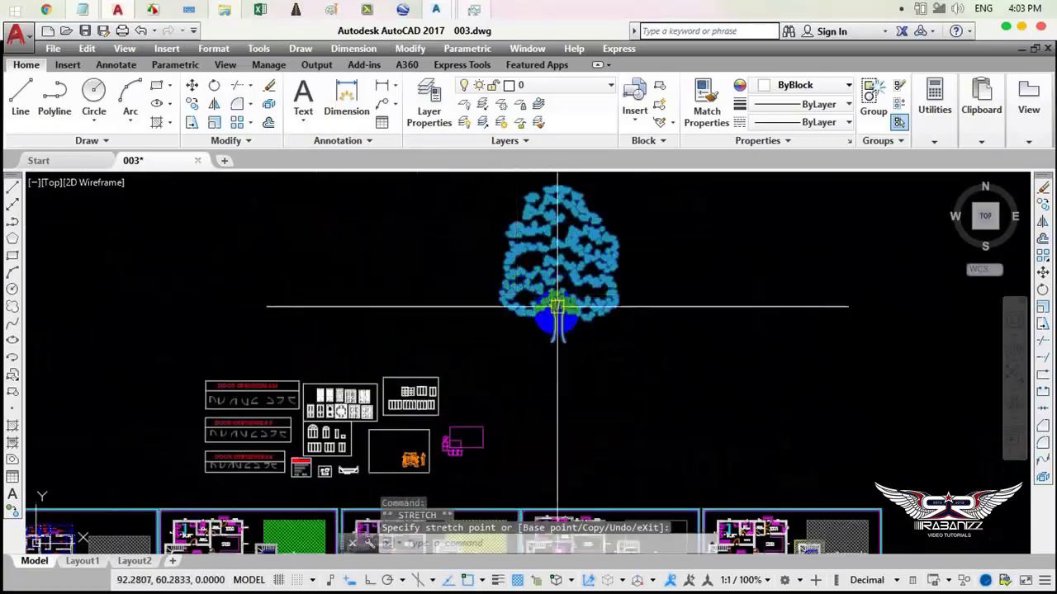
{"action": "key", "text": "Escape"}
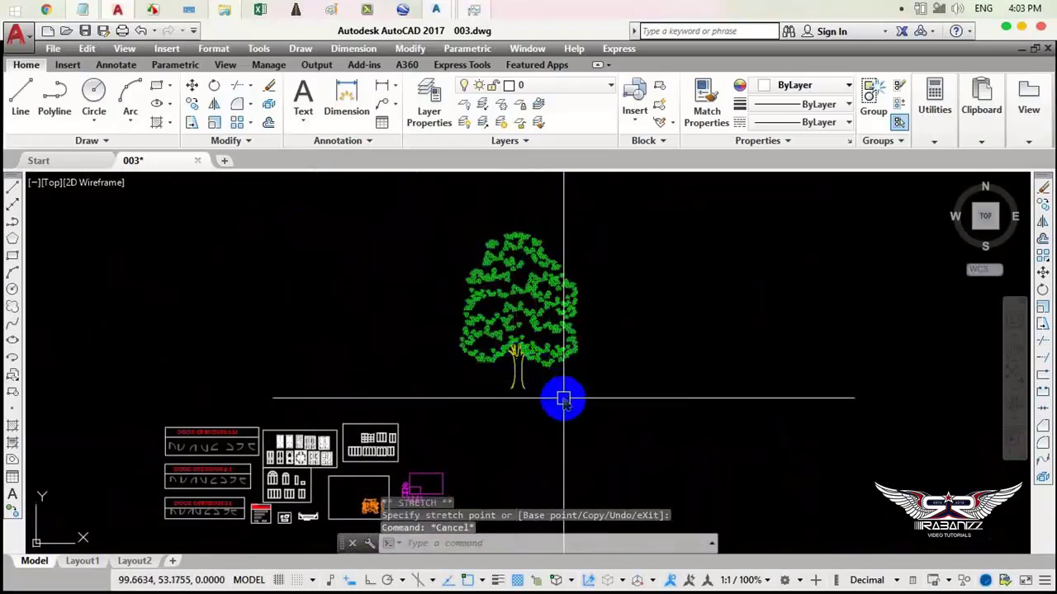
{"action": "type", "text": "SC"}
{"action": "key", "text": "Return"}
{"action": "left_click", "coordinate": [719, 294]}
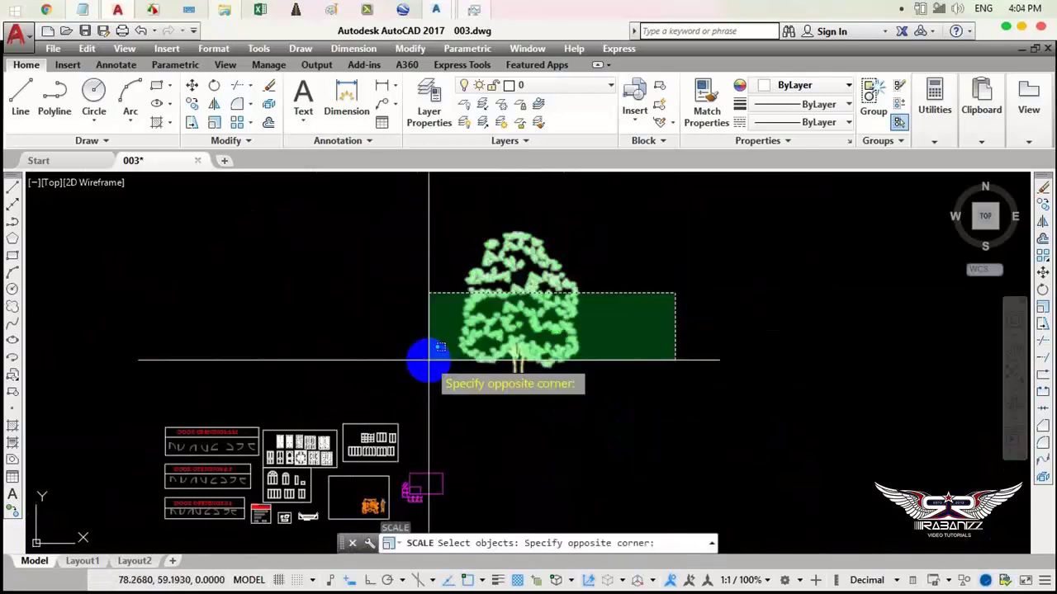
{"action": "left_click", "coordinate": [424, 359]}
{"action": "key", "text": "Return"}
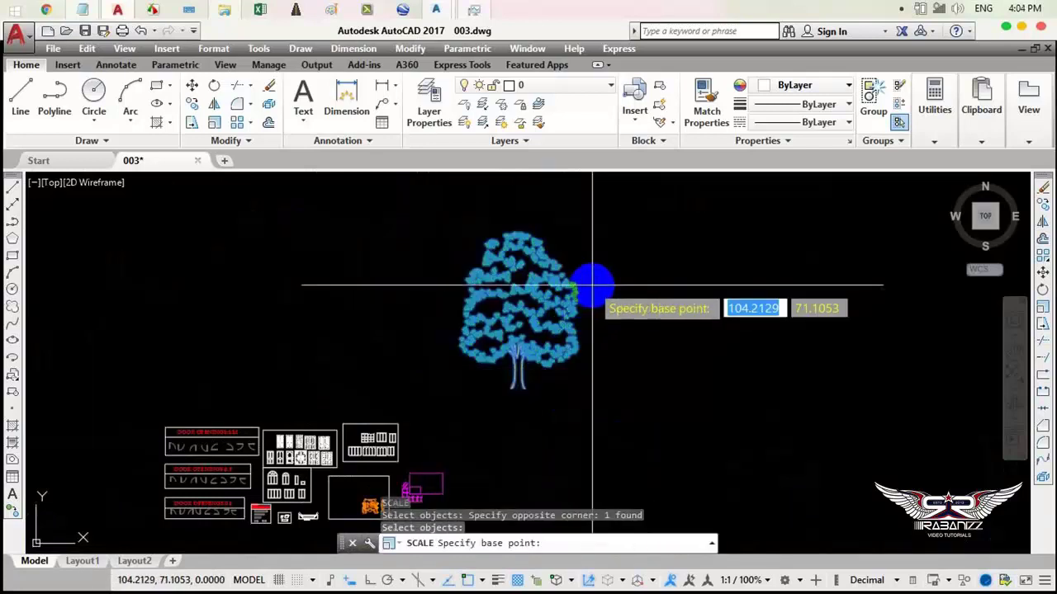
{"action": "type", "text": "2"}
{"action": "key", "text": "Return"}
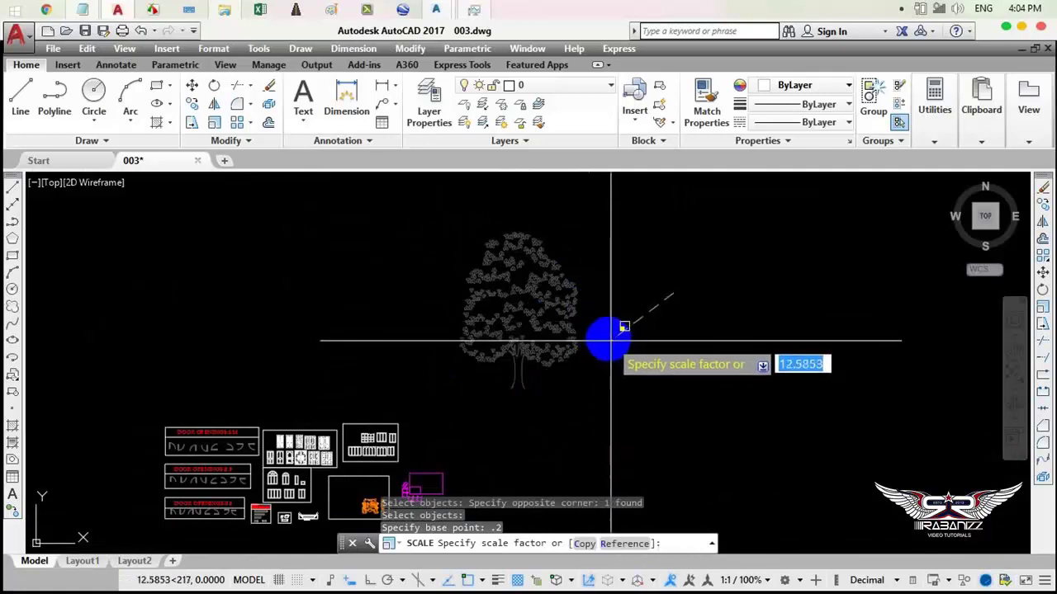
{"action": "key", "text": "Escape"}
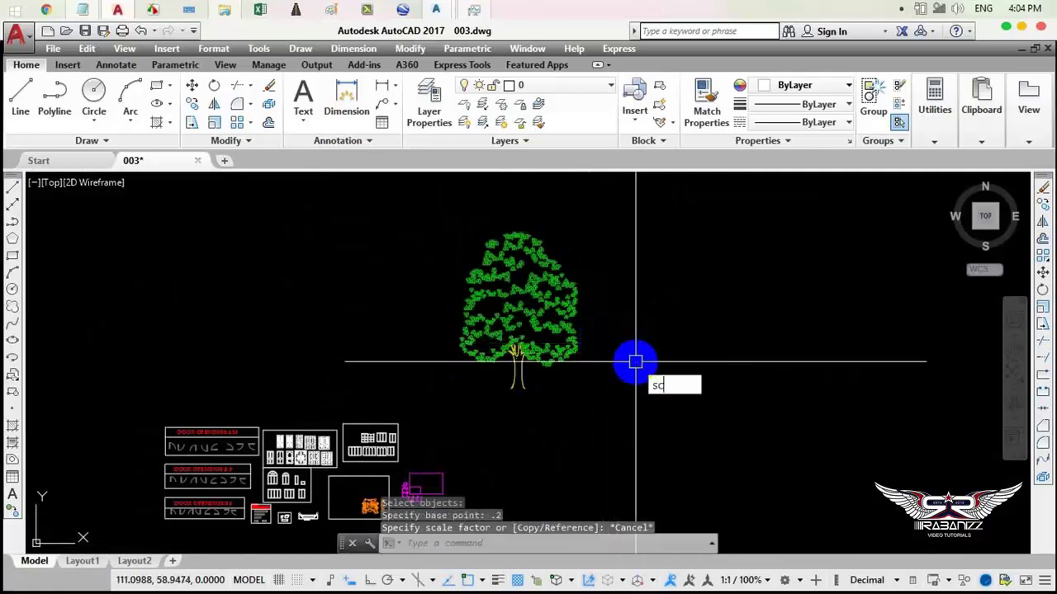
Scale the tree by 0.2 about the base of its trunk.
{"action": "left_click", "coordinate": [690, 405]}
{"action": "left_click", "coordinate": [502, 354]}
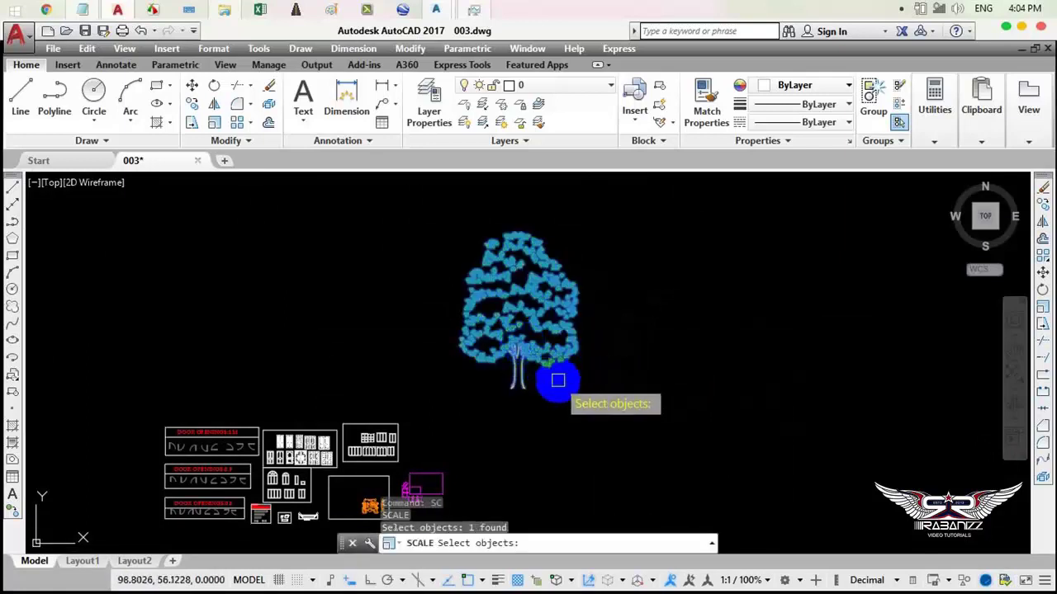
{"action": "key", "text": "Return"}
{"action": "left_click", "coordinate": [514, 385]}
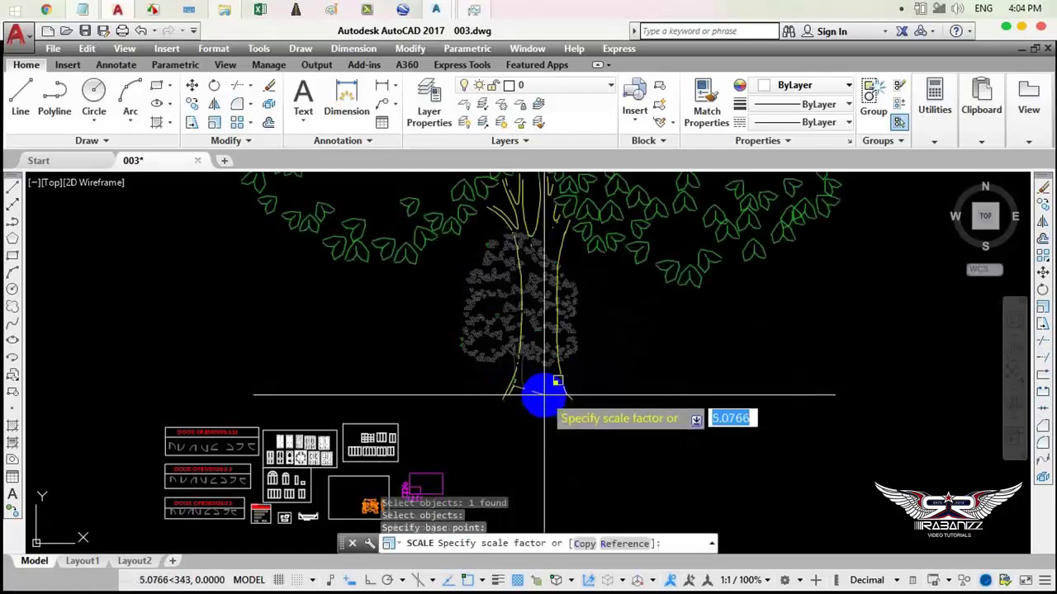
{"action": "key", "text": "Return"}
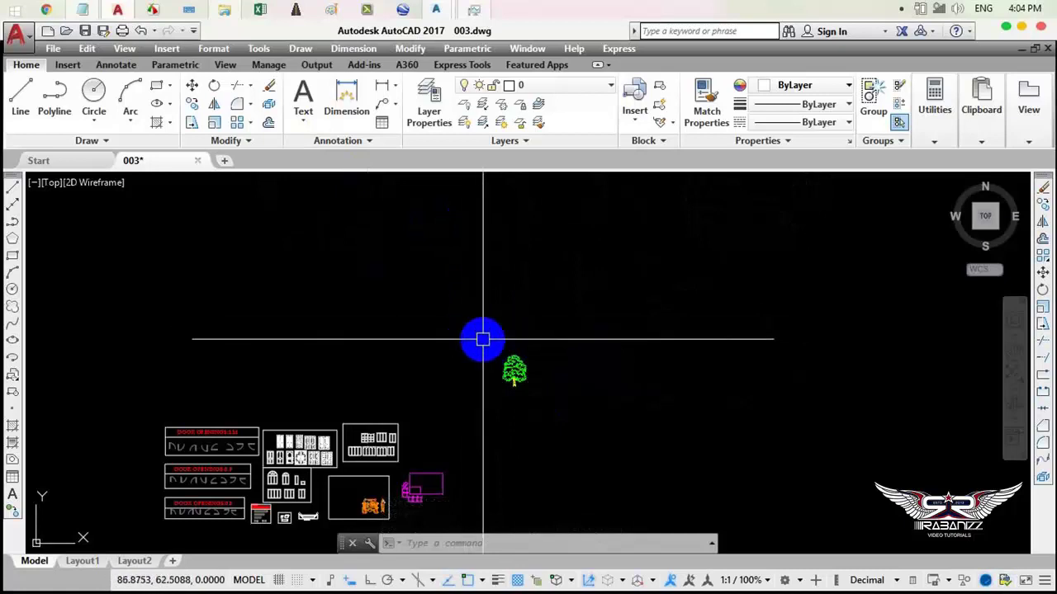
{"action": "middle_click_drag", "start_coordinate": [477, 427], "coordinate": [460, 335]}
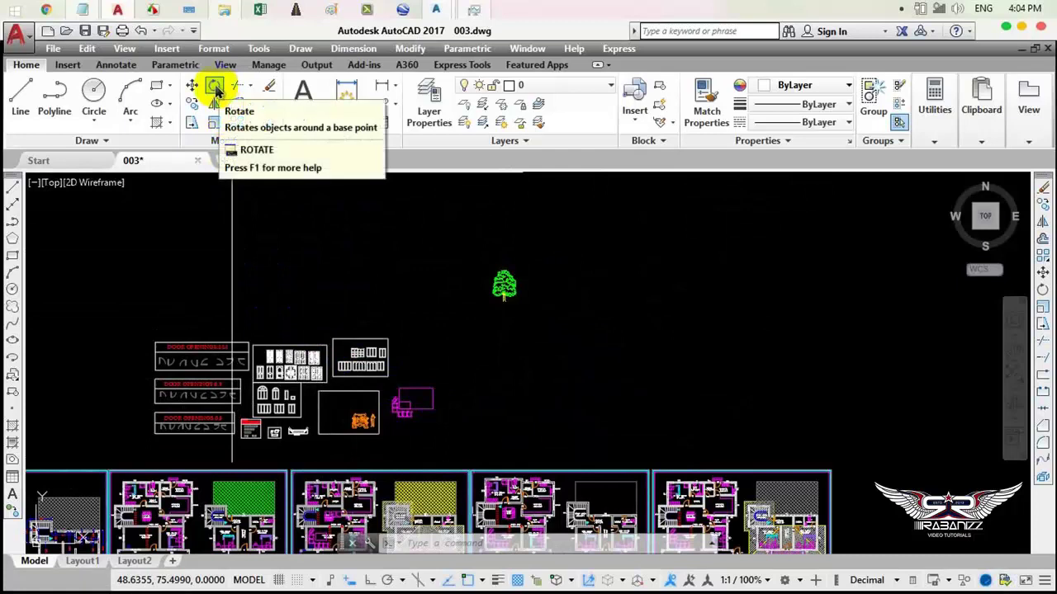
{"action": "right_click", "coordinate": [405, 229]}
{"action": "left_click", "coordinate": [334, 270]}
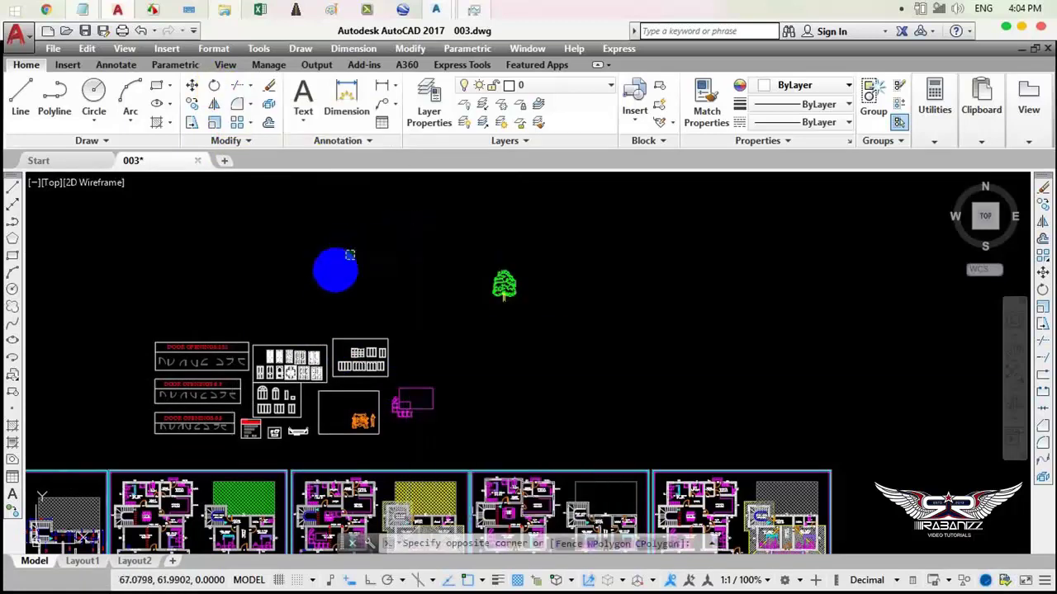
{"action": "left_click", "coordinate": [350, 255]}
{"action": "left_click_drag", "start_coordinate": [350, 255], "coordinate": [495, 274]}
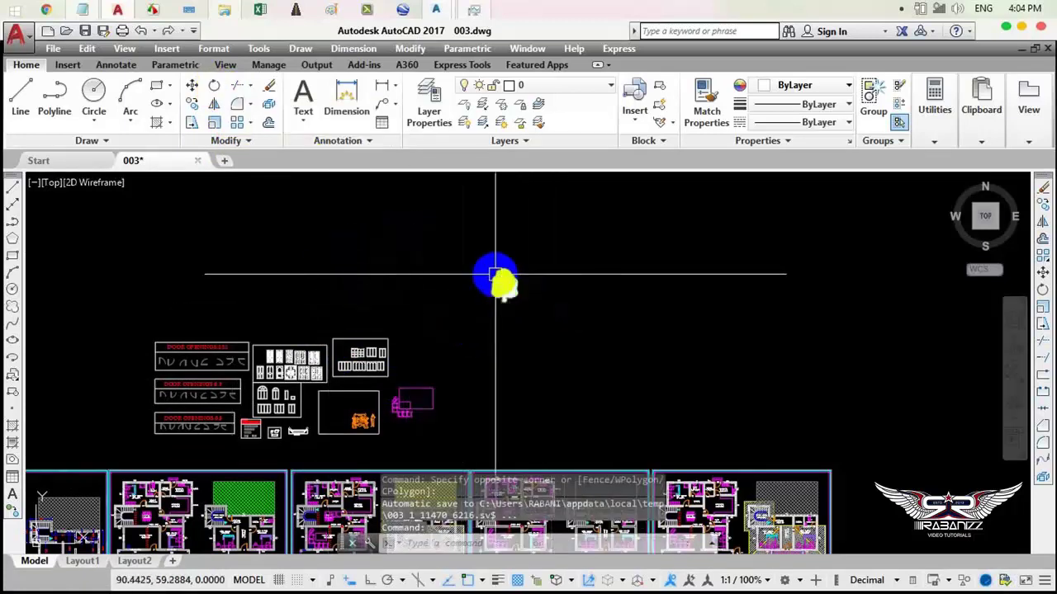
{"action": "right_click", "coordinate": [499, 284]}
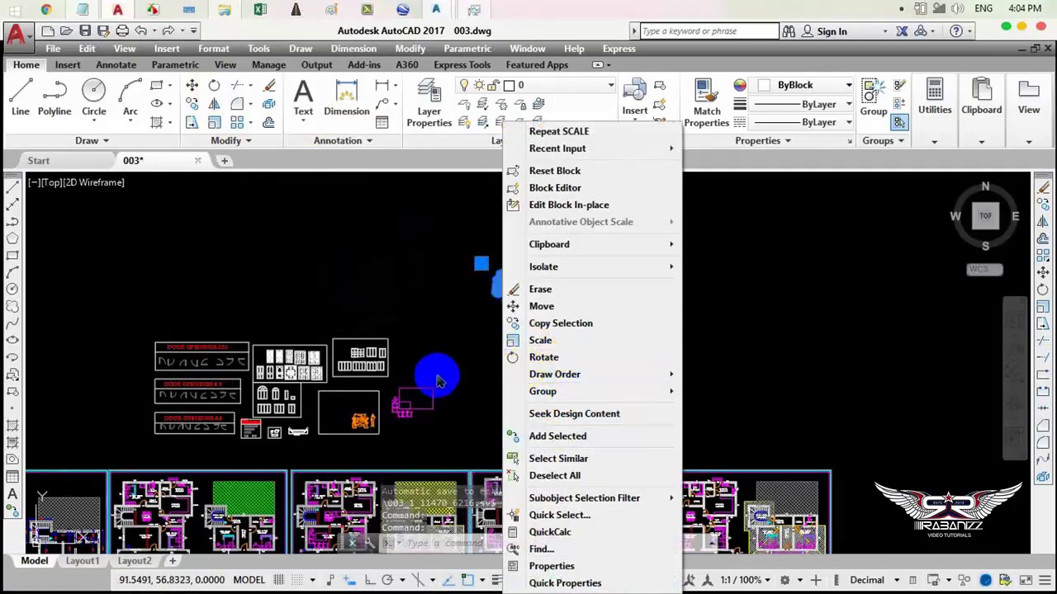
{"action": "left_click", "coordinate": [541, 342]}
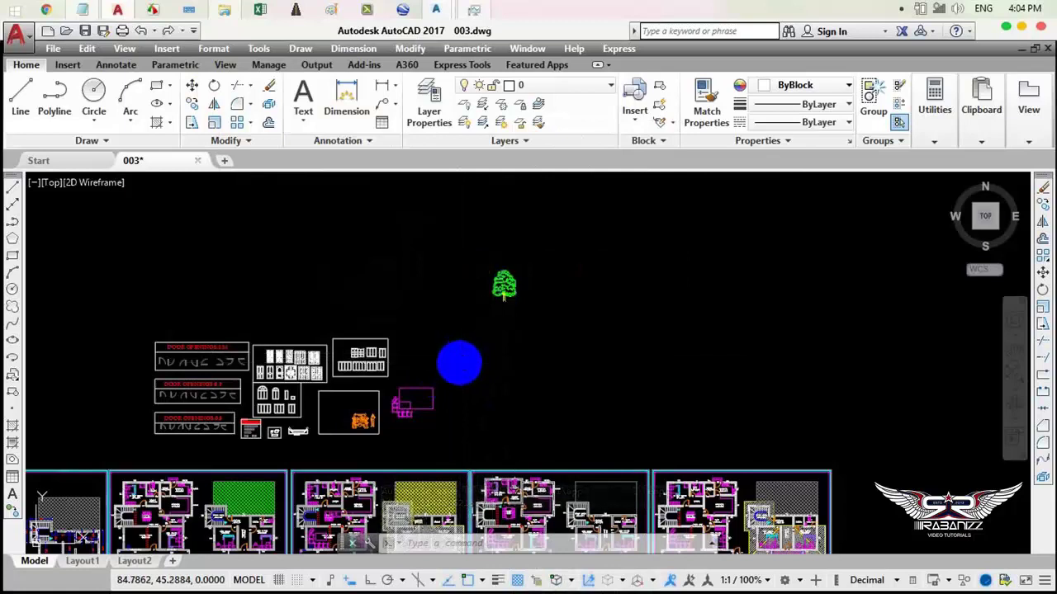
{"action": "type", "text": "Ro"}
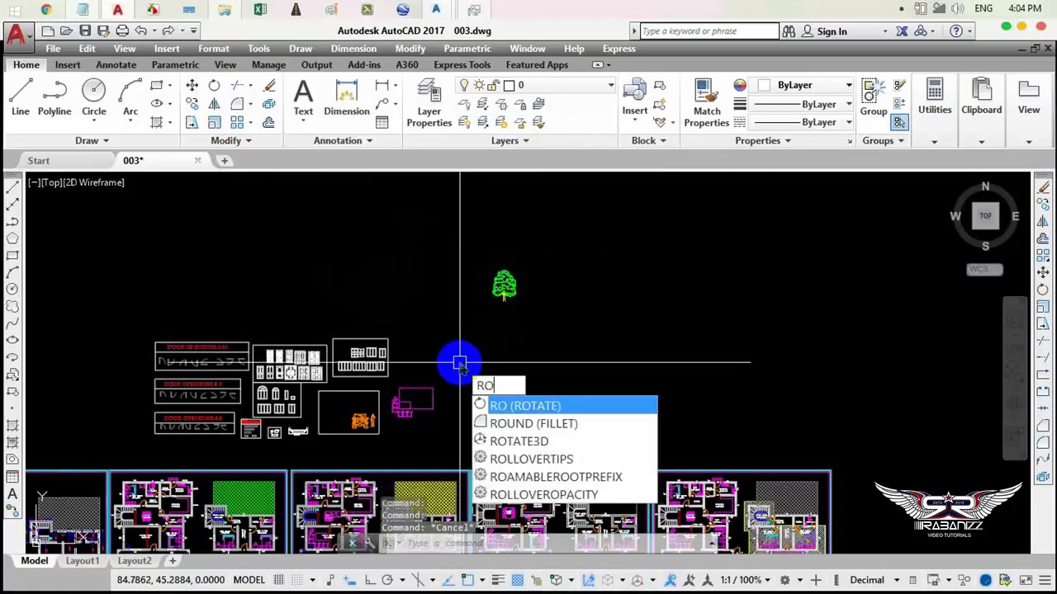
Start ROTATE on the tree with the base point at its trunk base.
{"action": "left_click", "coordinate": [523, 406]}
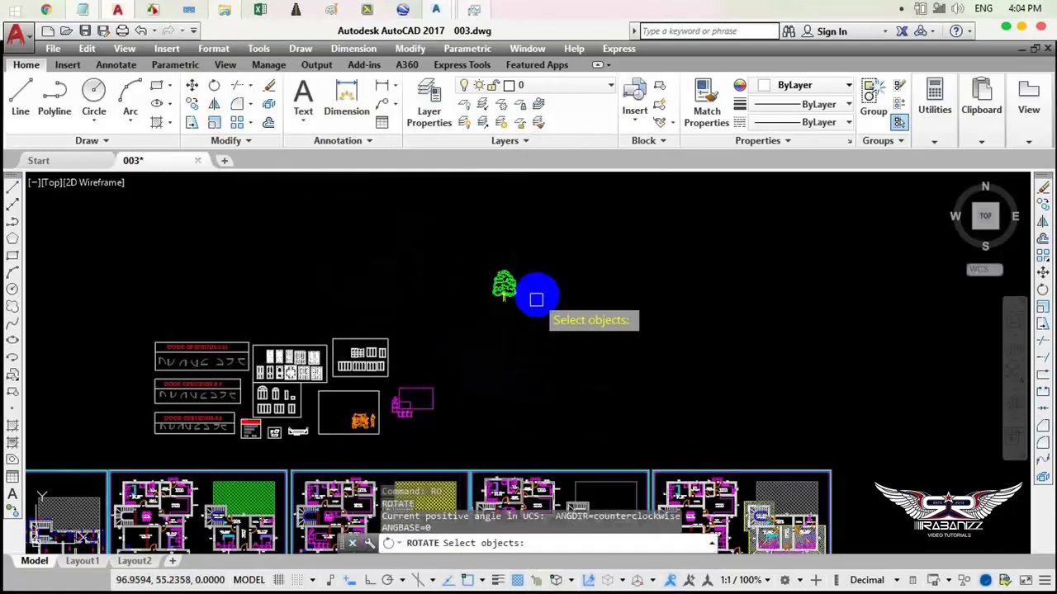
{"action": "scroll", "coordinate": [539, 289], "scroll_direction": "up", "scroll_amount": 4}
{"action": "scroll", "coordinate": [494, 309], "scroll_direction": "up", "scroll_amount": 4}
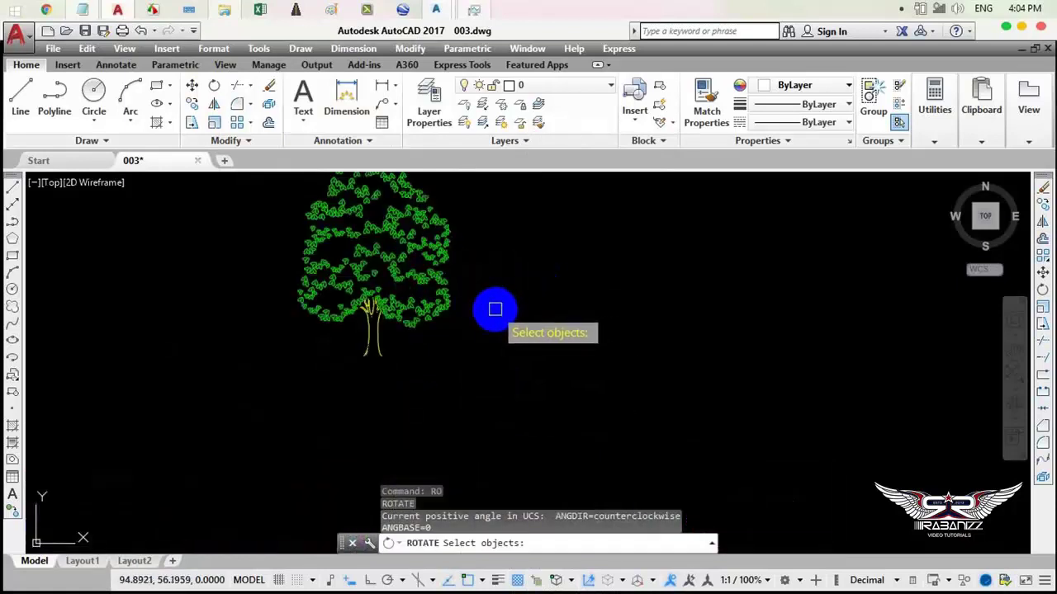
{"action": "left_click", "coordinate": [429, 313]}
{"action": "key", "text": "Return"}
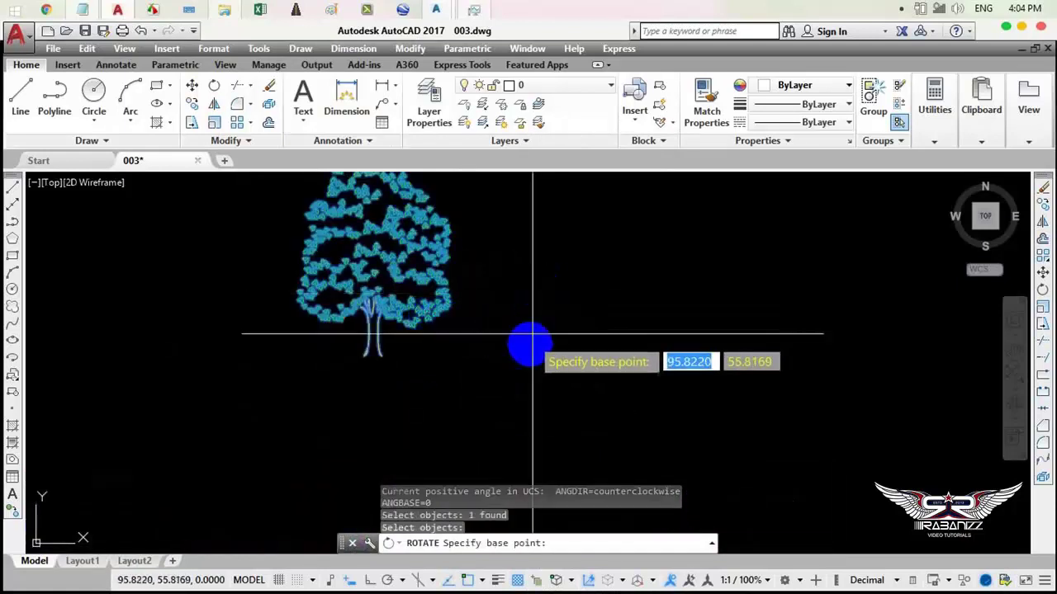
{"action": "left_click", "coordinate": [380, 360]}
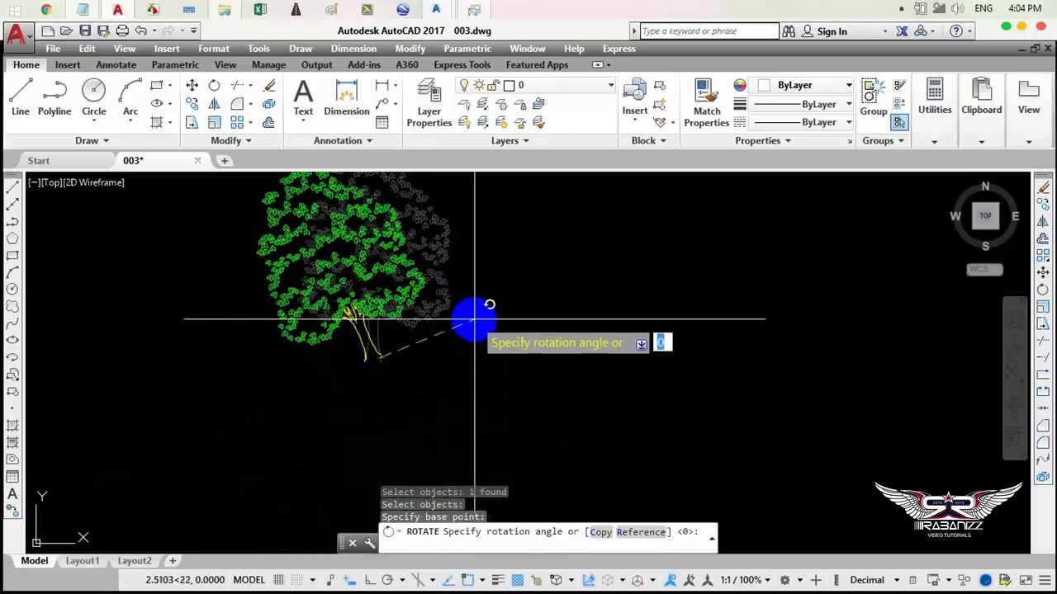
Toggle Ortho on and off, enable Polar tracking, and open Drafting Settings.
{"action": "key", "text": "F8"}
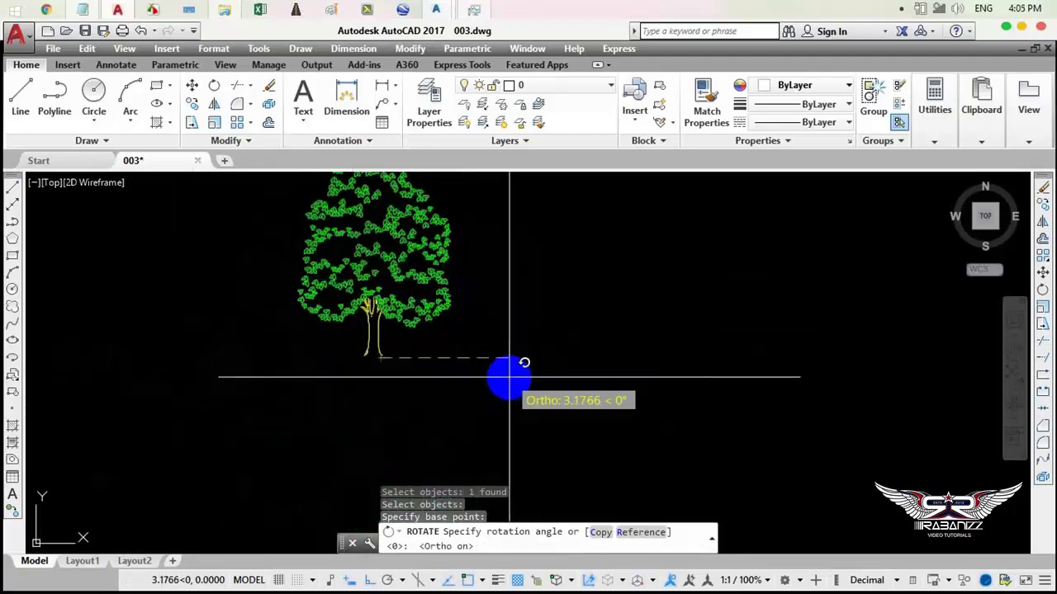
{"action": "key", "text": "F8"}
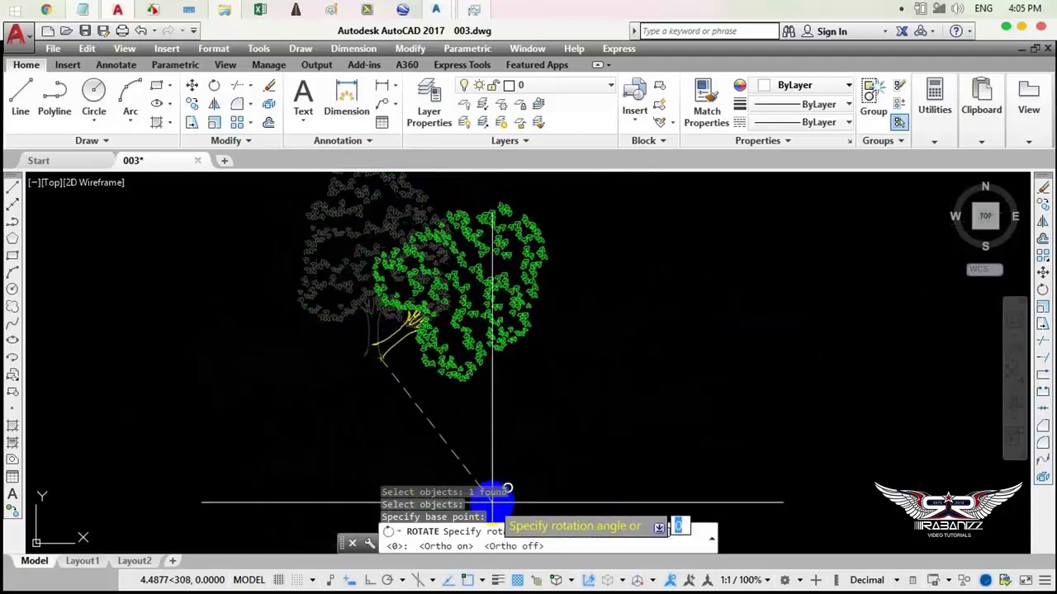
{"action": "left_click", "coordinate": [386, 581]}
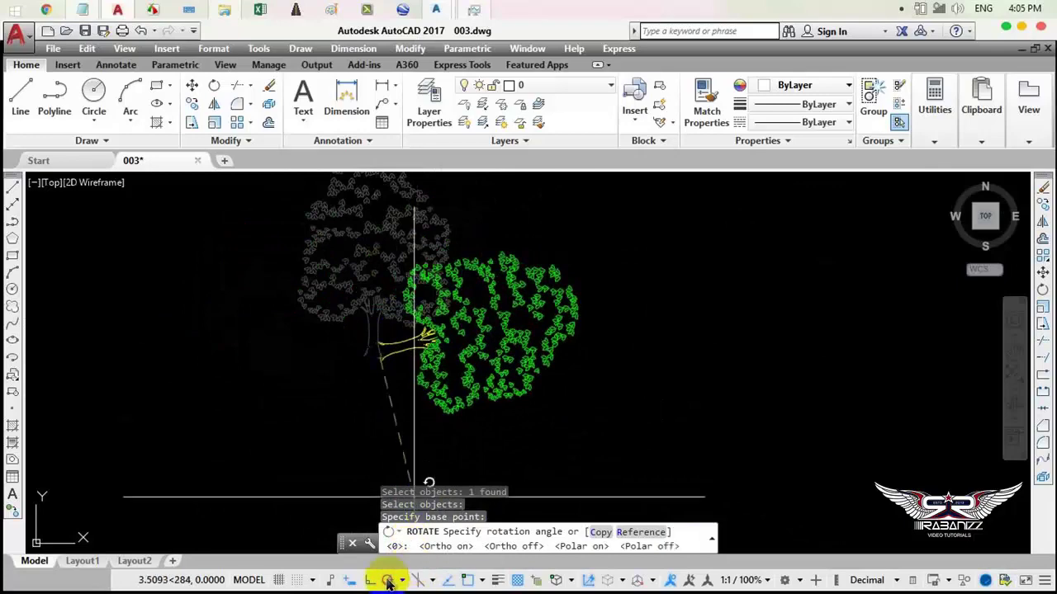
{"action": "left_click", "coordinate": [315, 580]}
{"action": "left_click", "coordinate": [319, 561]}
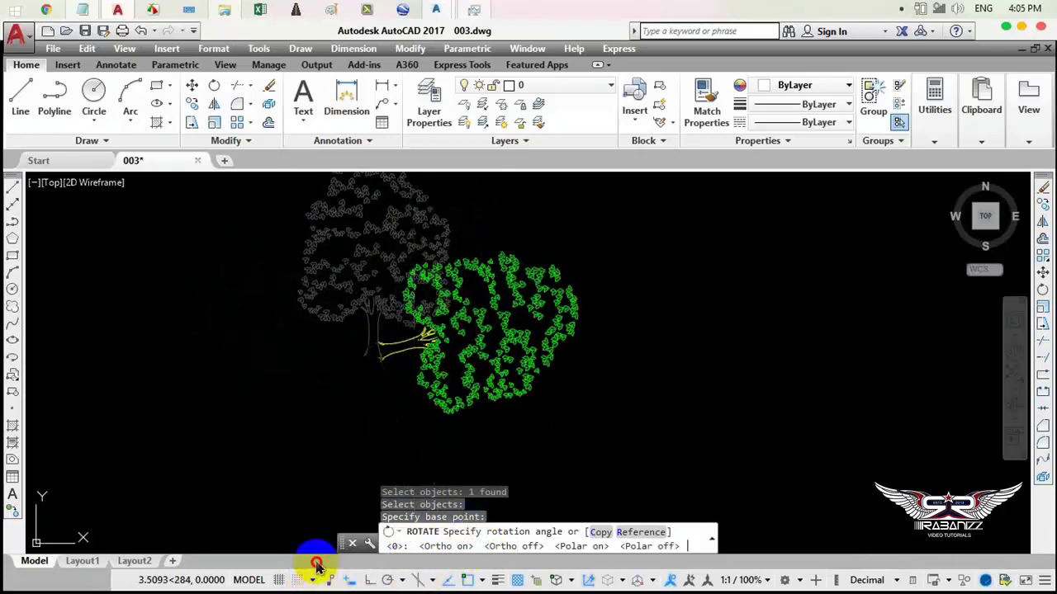
Accept the Polar Tracking settings and rotate the tree by 45 degrees.
{"action": "left_click", "coordinate": [422, 86]}
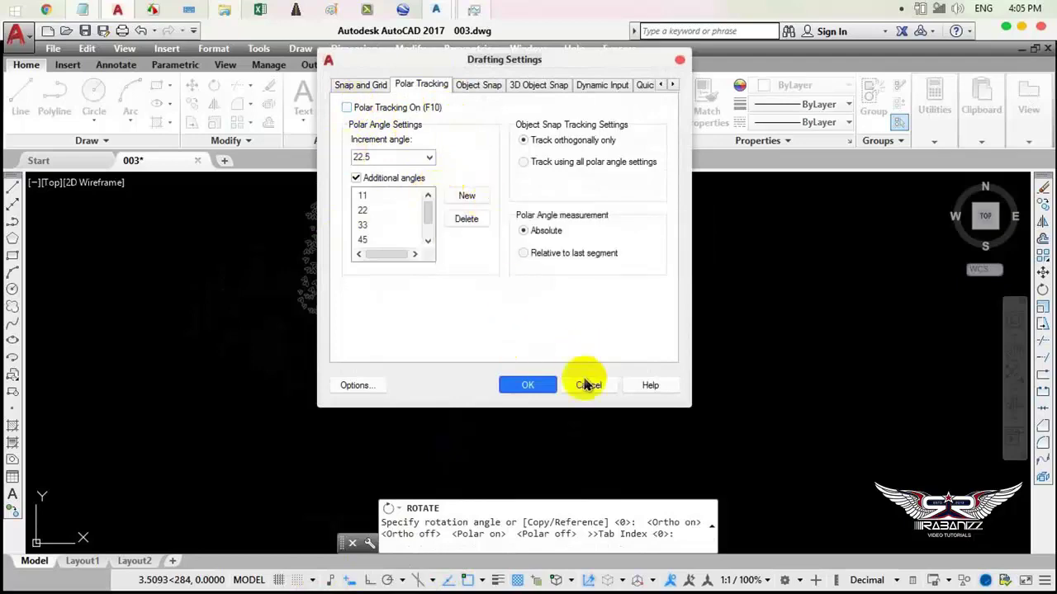
{"action": "left_click", "coordinate": [528, 387]}
{"action": "type", "text": "45"}
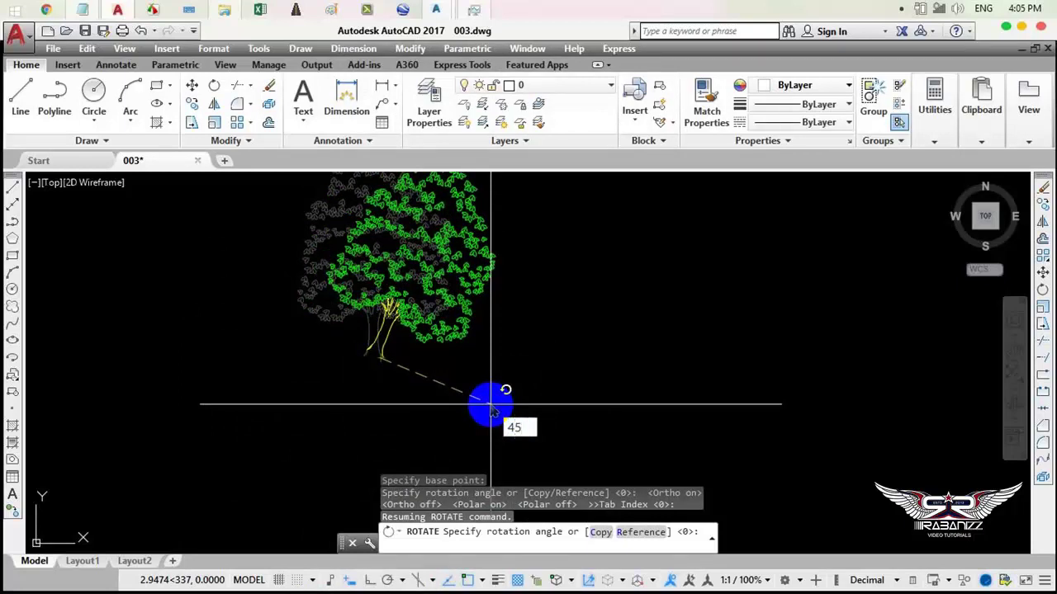
{"action": "key", "text": "Return"}
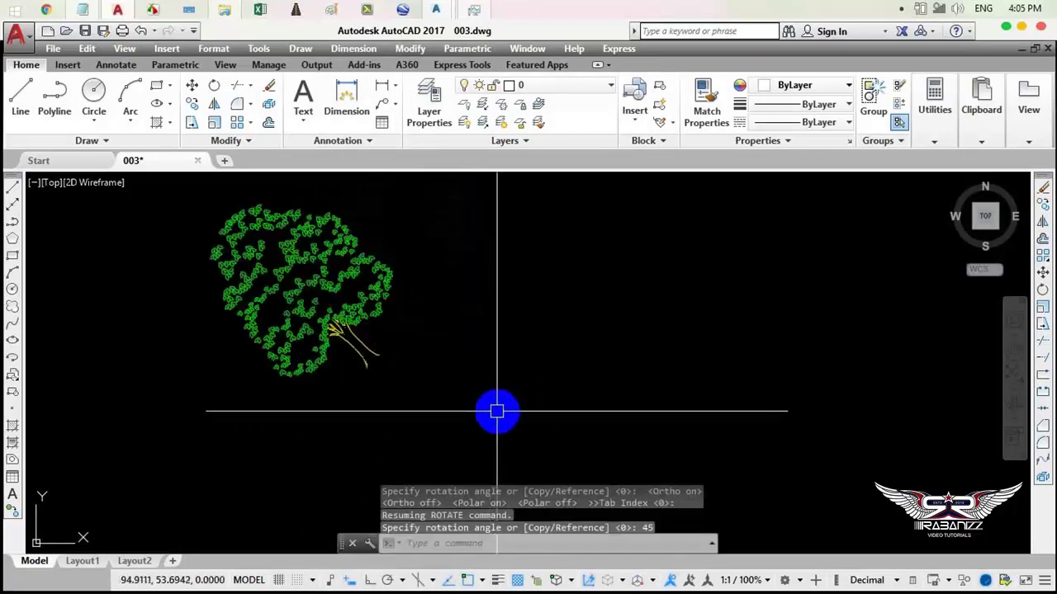
Undo the tree's 45° rotation so it stands upright again.
{"action": "key", "text": "ctrl+z"}
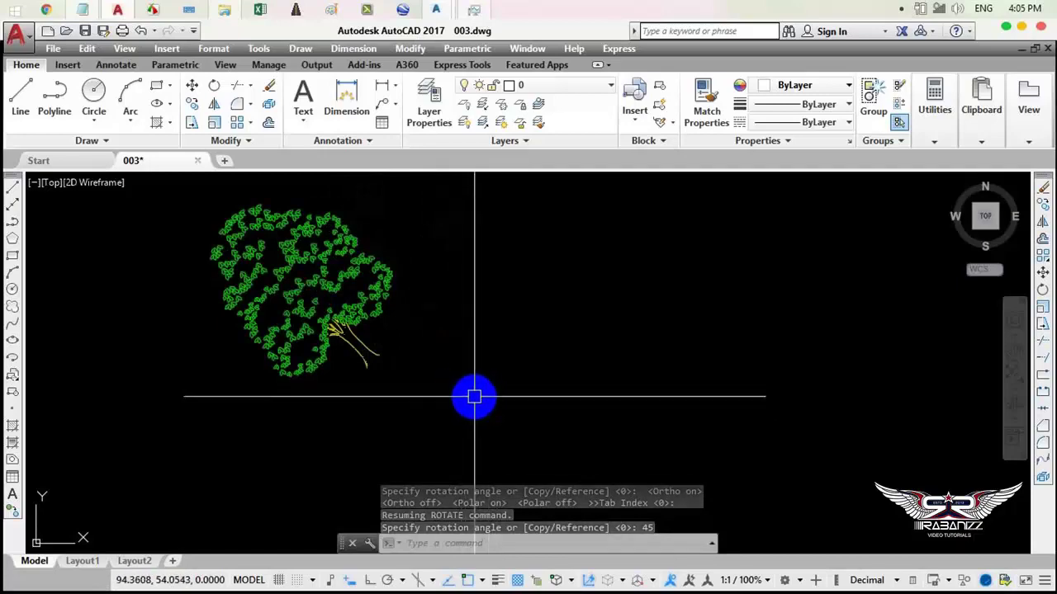
{"action": "scroll", "coordinate": [509, 281], "scroll_direction": "up", "scroll_amount": 5}
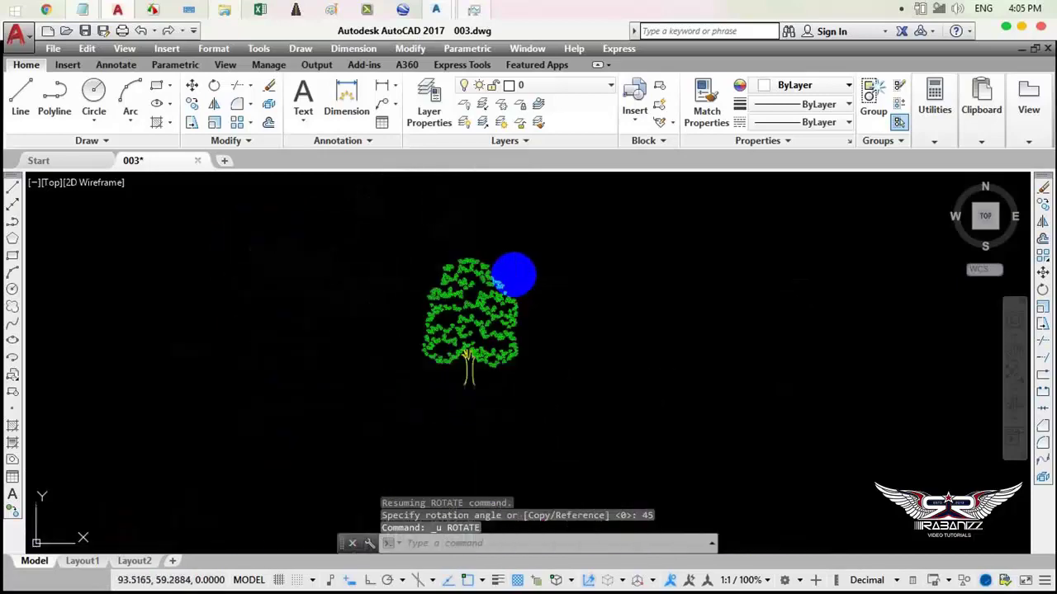
{"action": "scroll", "coordinate": [495, 355], "scroll_direction": "up", "scroll_amount": 2}
Rotate the tree -45° about its trunk base, then undo that rotation.
{"action": "left_click", "coordinate": [528, 295]}
{"action": "left_click", "coordinate": [326, 379]}
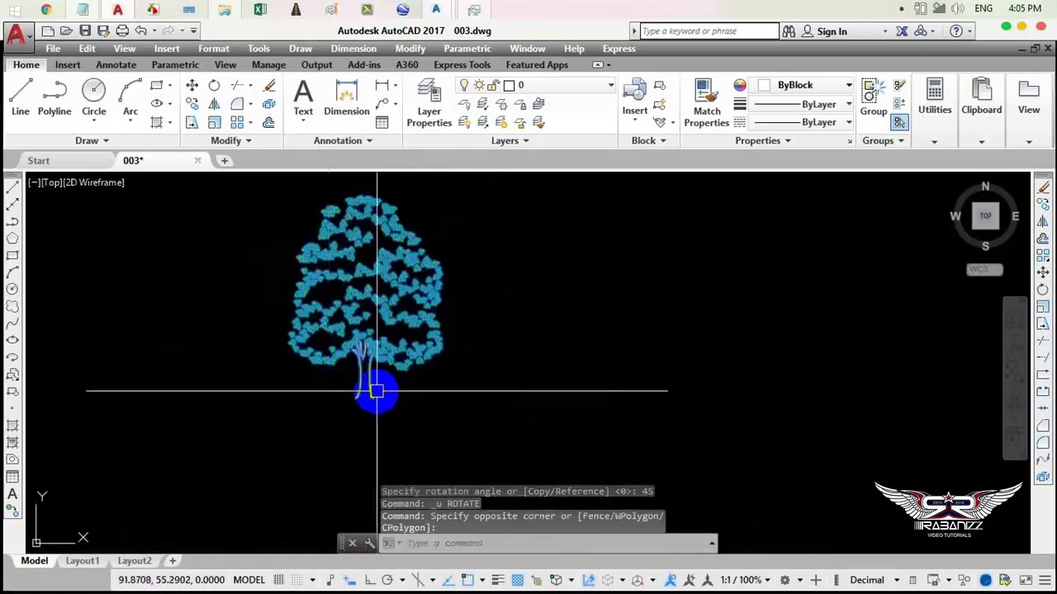
{"action": "type", "text": "ro"}
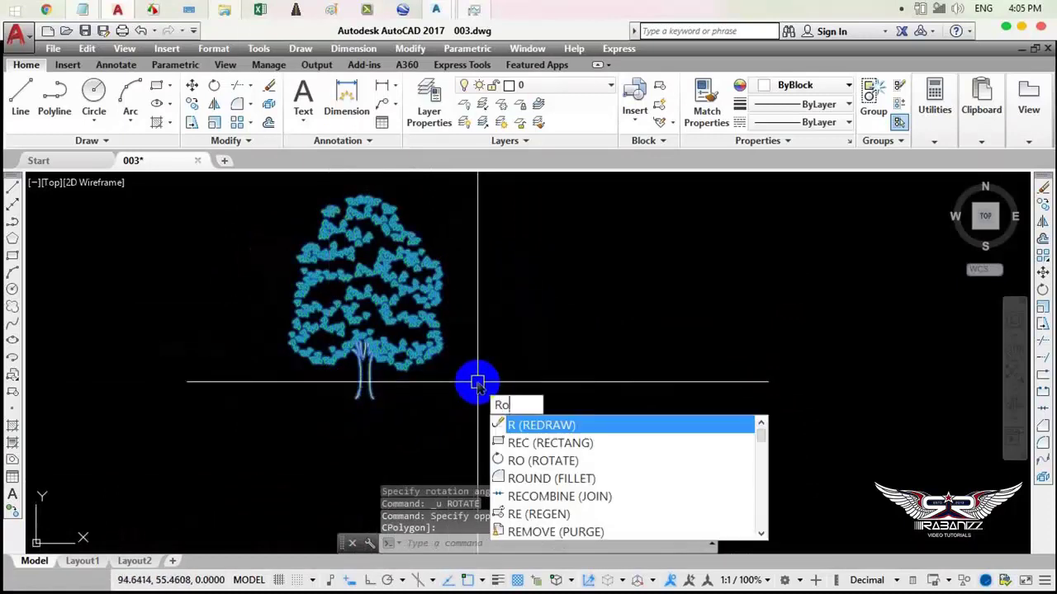
{"action": "key", "text": "Return"}
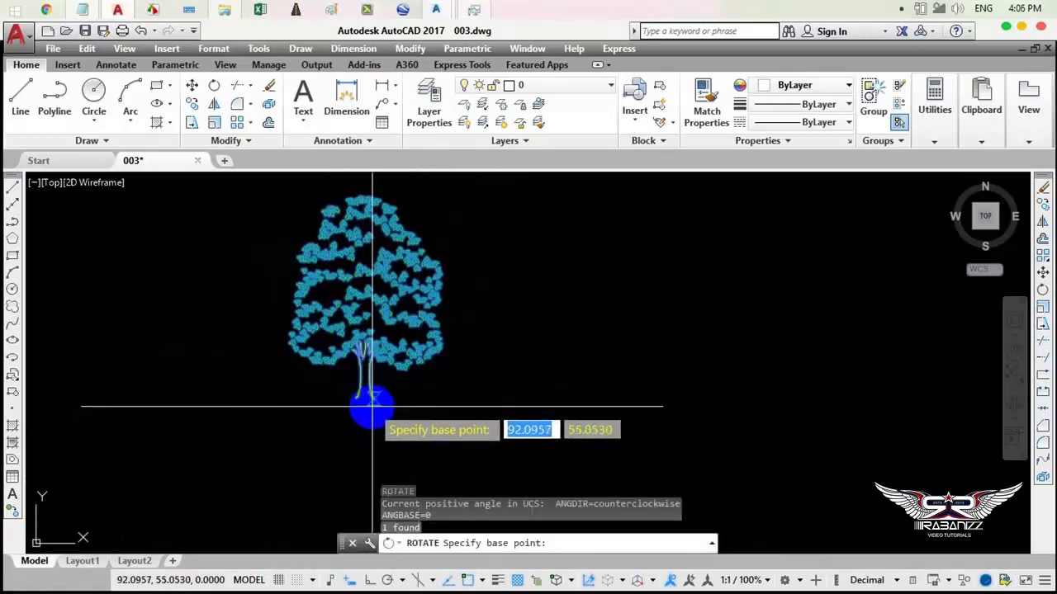
{"action": "left_click", "coordinate": [371, 404]}
{"action": "type", "text": "-45"}
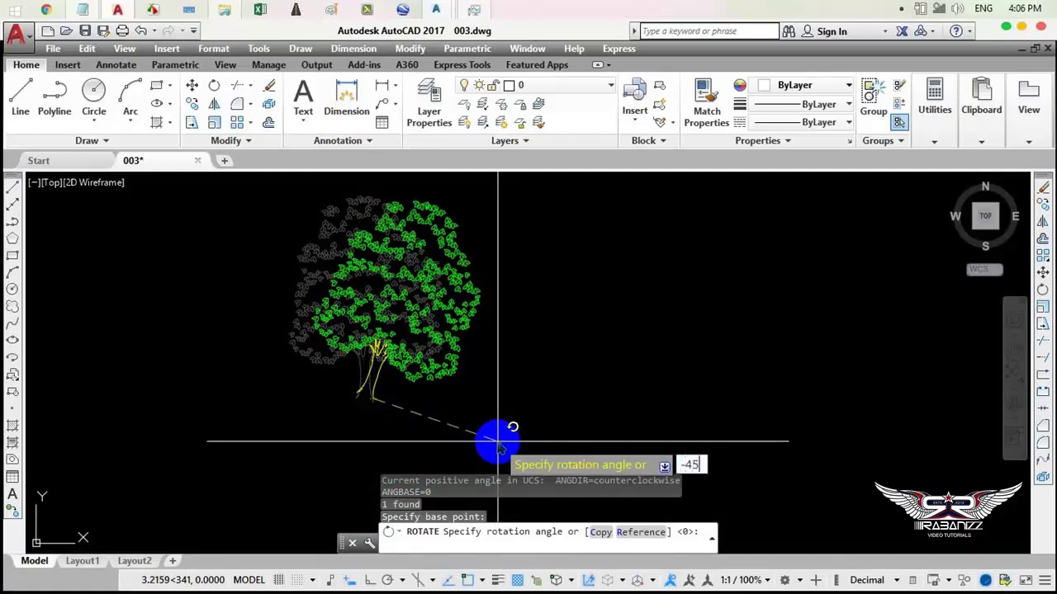
{"action": "key", "text": "Return"}
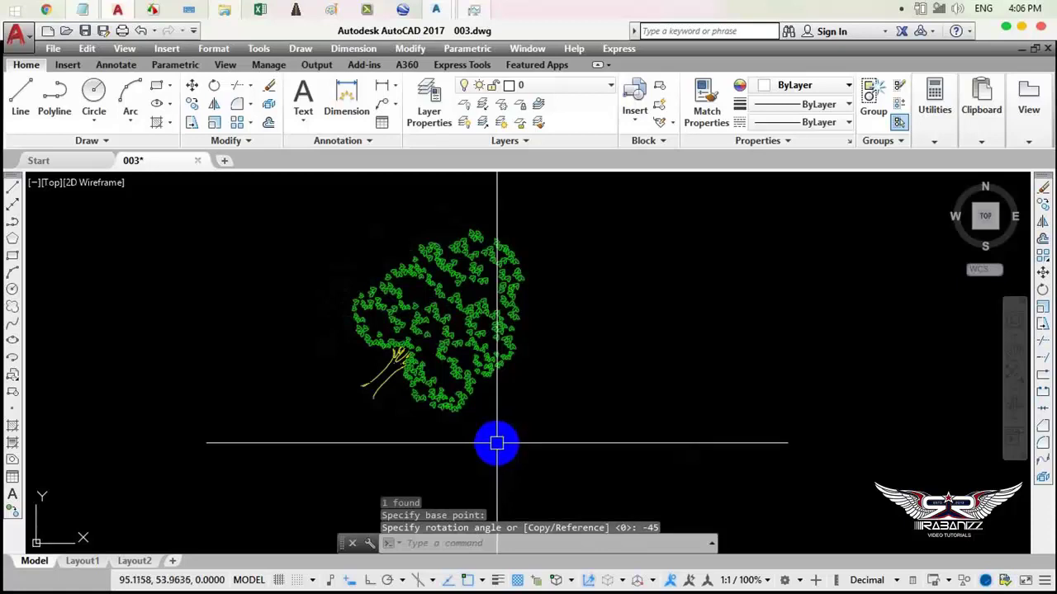
{"action": "key", "text": "ctrl+z"}
{"action": "type", "text": "R"}
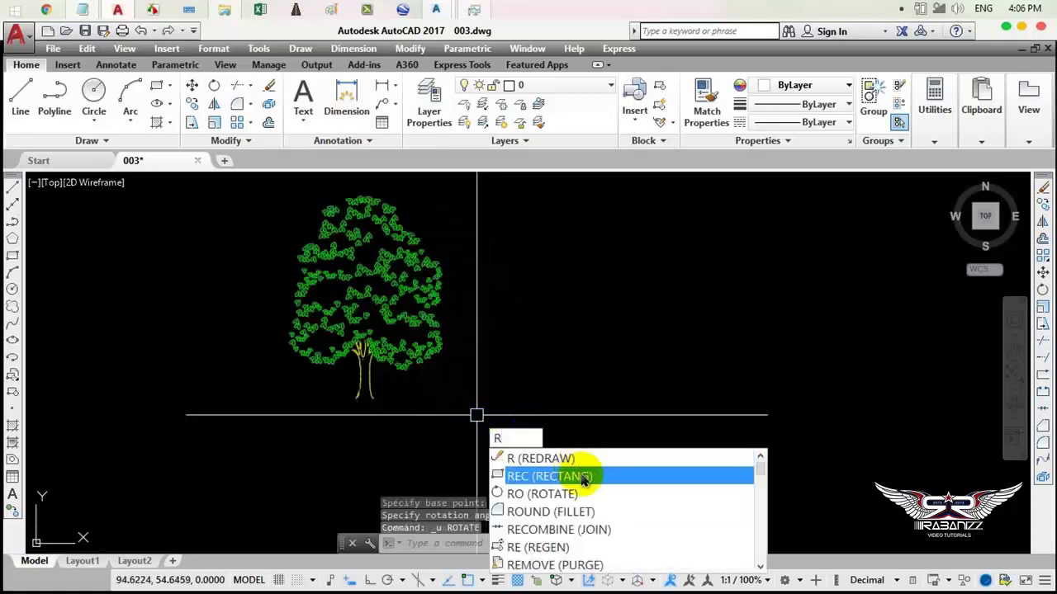
Rotate the tree 45° about its trunk base and zoom toward the furniture near the car.
{"action": "type", "text": "o"}
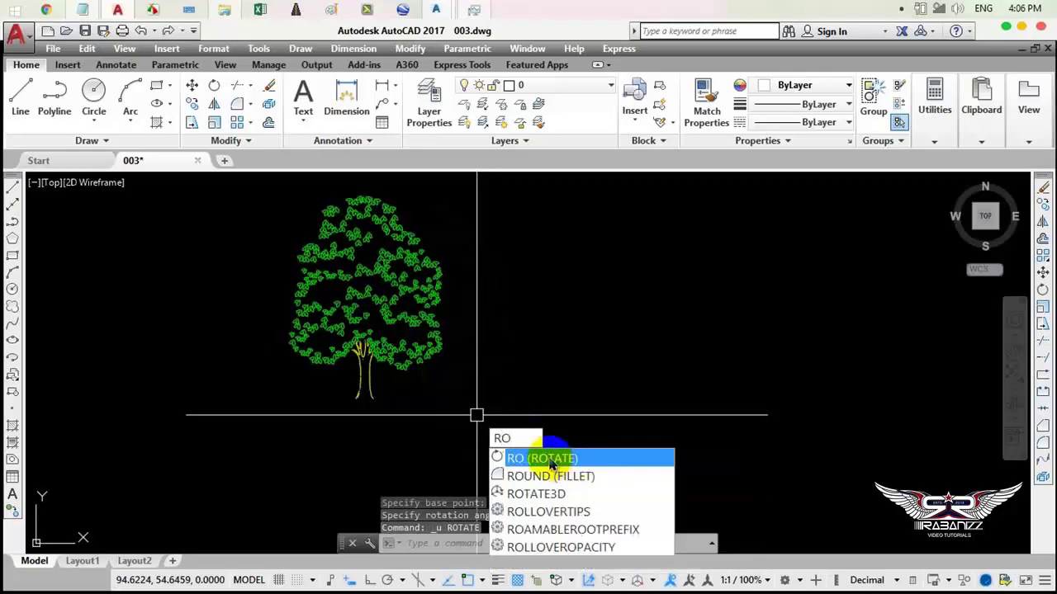
{"action": "left_click", "coordinate": [551, 459]}
{"action": "left_click", "coordinate": [426, 338]}
{"action": "key", "text": "Return"}
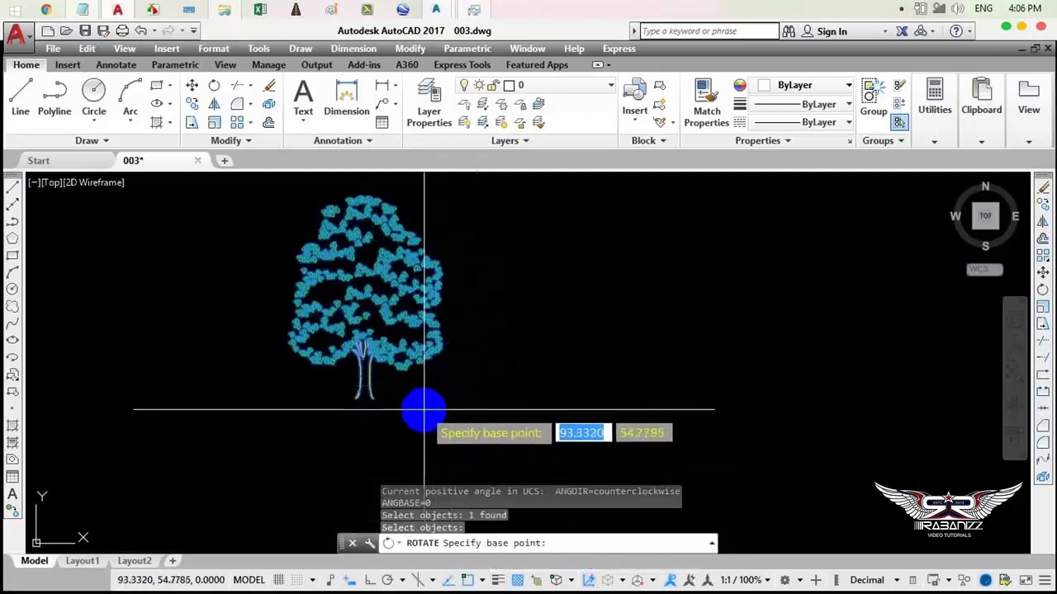
{"action": "left_click", "coordinate": [374, 399]}
{"action": "type", "text": "45"}
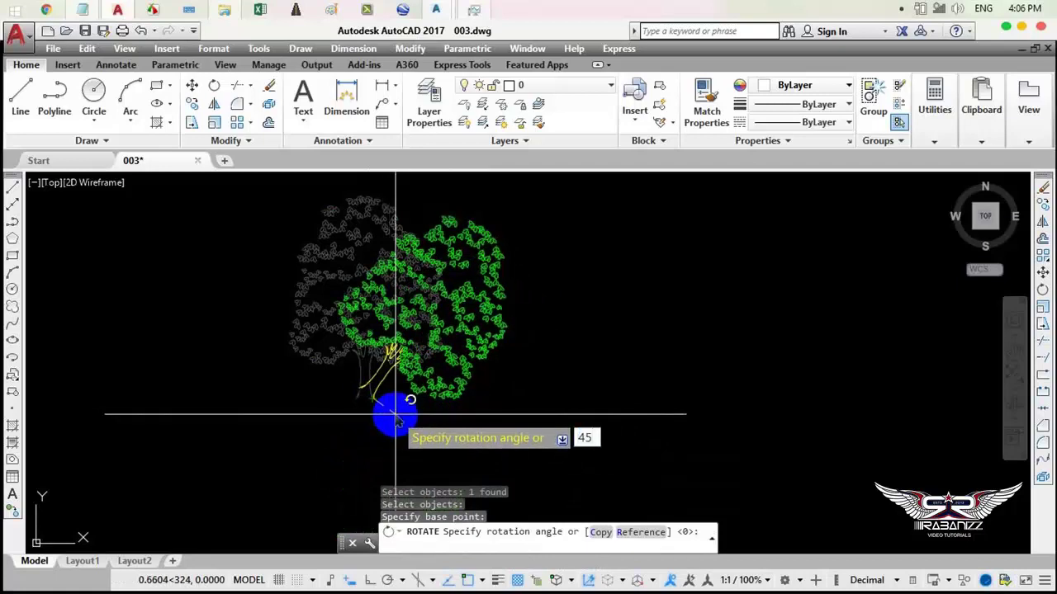
{"action": "key", "text": "Return"}
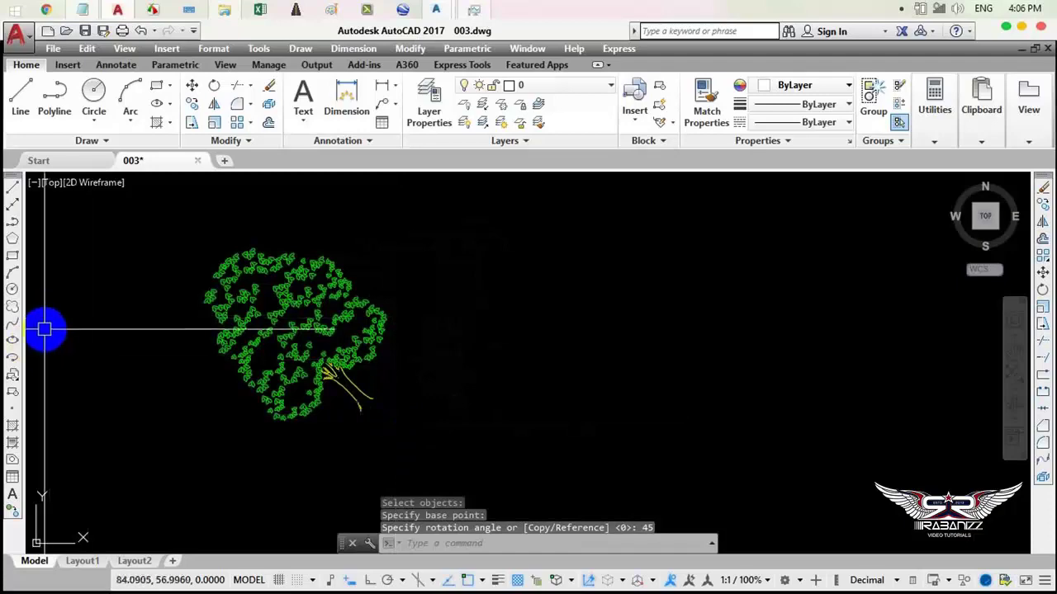
{"action": "scroll", "coordinate": [118, 300], "scroll_direction": "down", "scroll_amount": 2}
{"action": "scroll", "coordinate": [197, 377], "scroll_direction": "down", "scroll_amount": 4}
{"action": "scroll", "coordinate": [274, 337], "scroll_direction": "up", "scroll_amount": 2}
{"action": "scroll", "coordinate": [193, 349], "scroll_direction": "up", "scroll_amount": 3}
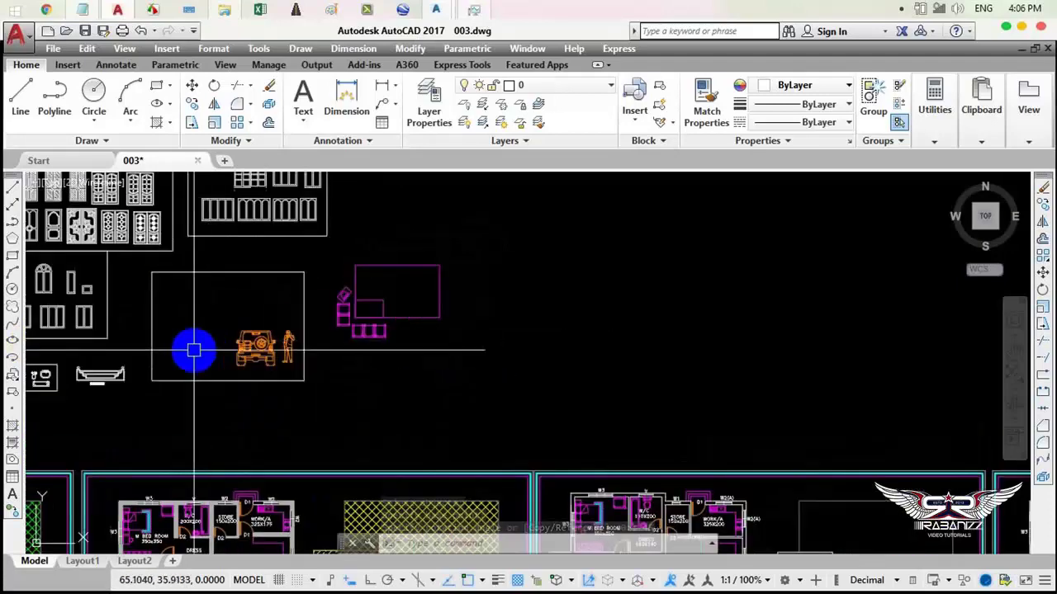
{"action": "scroll", "coordinate": [435, 349], "scroll_direction": "up", "scroll_amount": 3}
{"action": "middle_click_drag", "start_coordinate": [434, 349], "coordinate": [337, 334]}
{"action": "scroll", "coordinate": [338, 335], "scroll_direction": "down", "scroll_amount": 4}
{"action": "scroll", "coordinate": [313, 346], "scroll_direction": "up", "scroll_amount": 2}
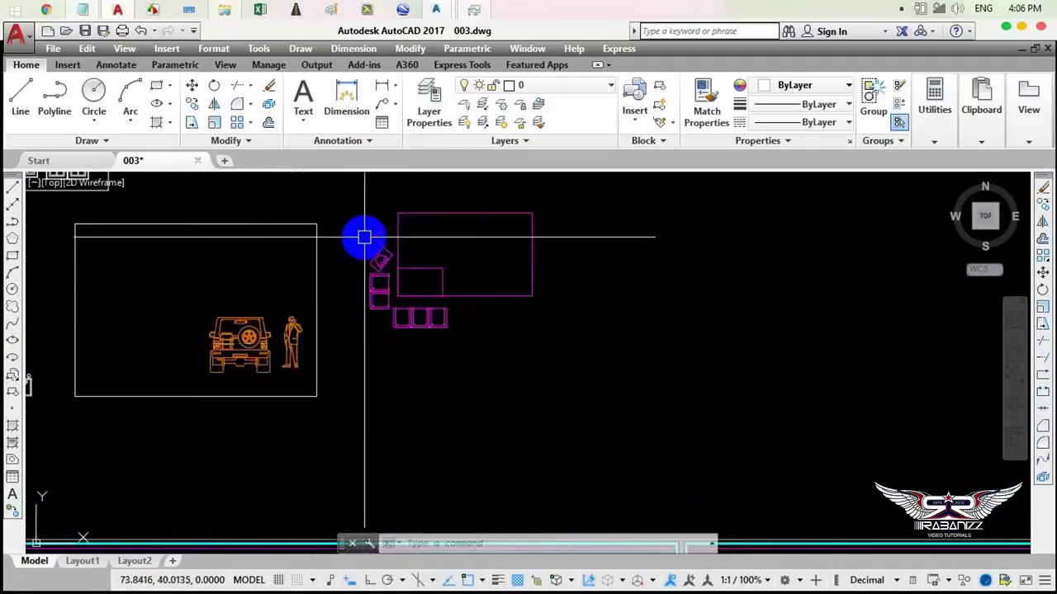
{"action": "left_click", "coordinate": [364, 192]}
{"action": "left_click", "coordinate": [573, 379]}
{"action": "middle_click_drag", "start_coordinate": [566, 361], "coordinate": [306, 413]}
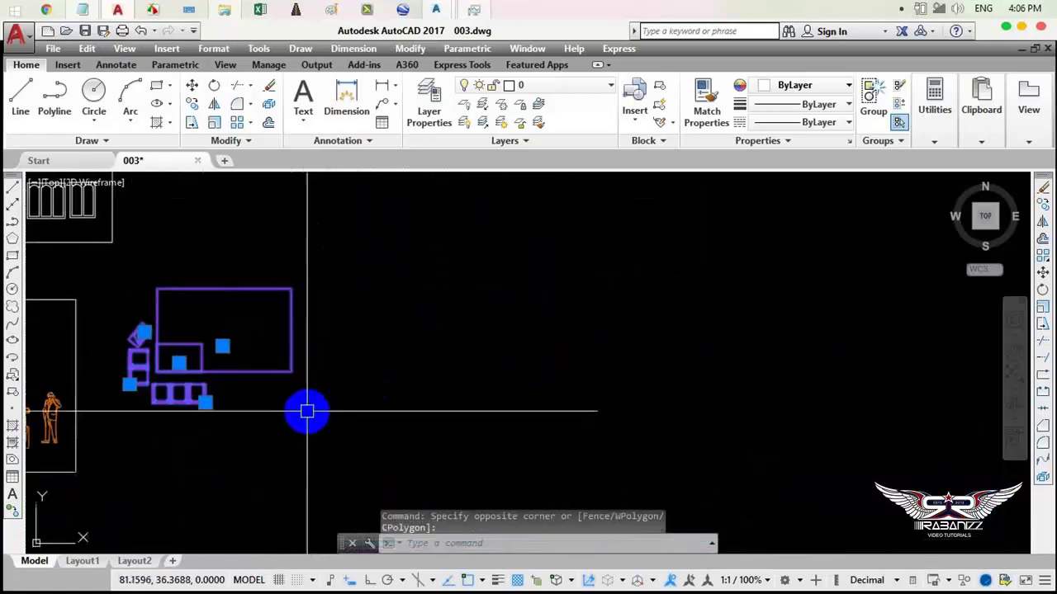
{"action": "right_click", "coordinate": [363, 269]}
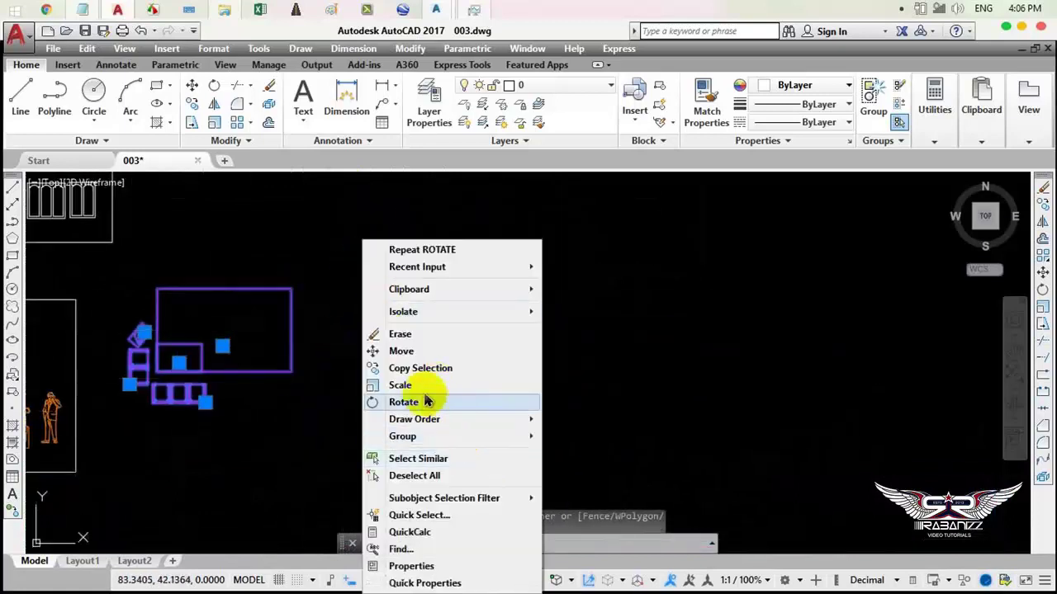
{"action": "left_click", "coordinate": [404, 402]}
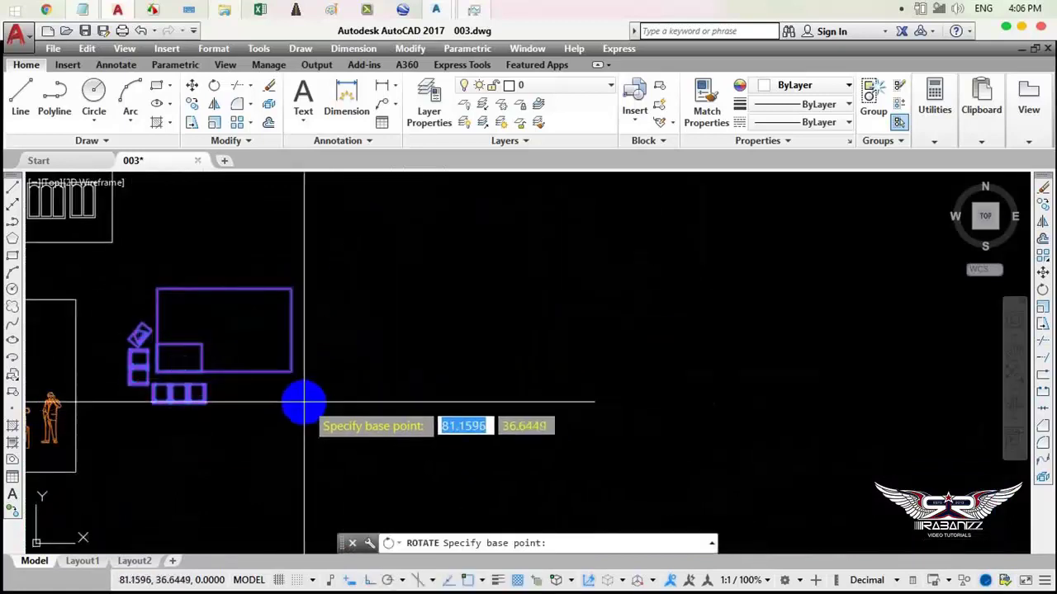
{"action": "left_click", "coordinate": [223, 331]}
{"action": "type", "text": "c"}
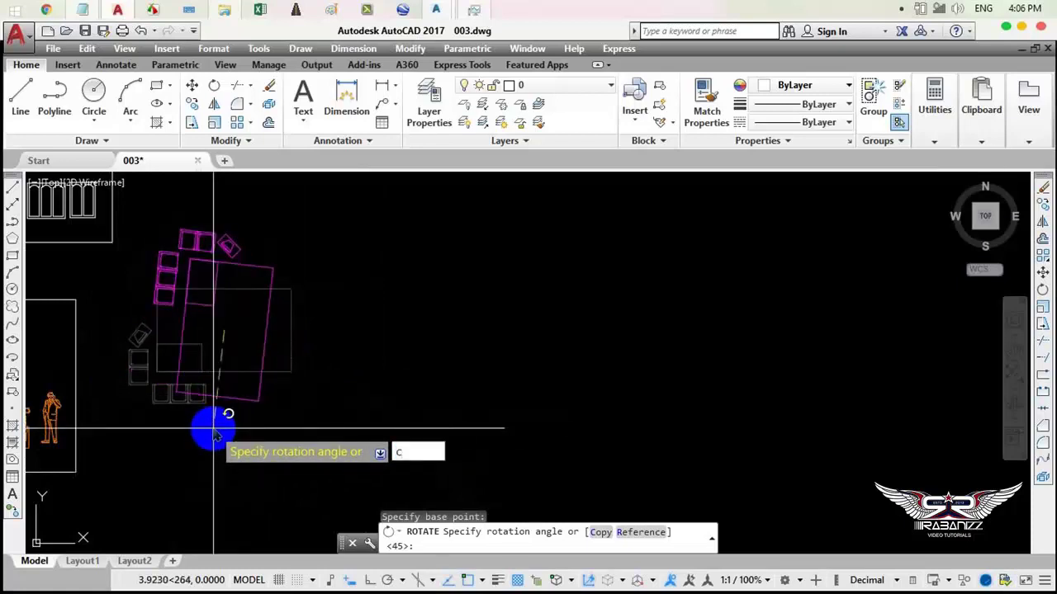
{"action": "key", "text": "Return"}
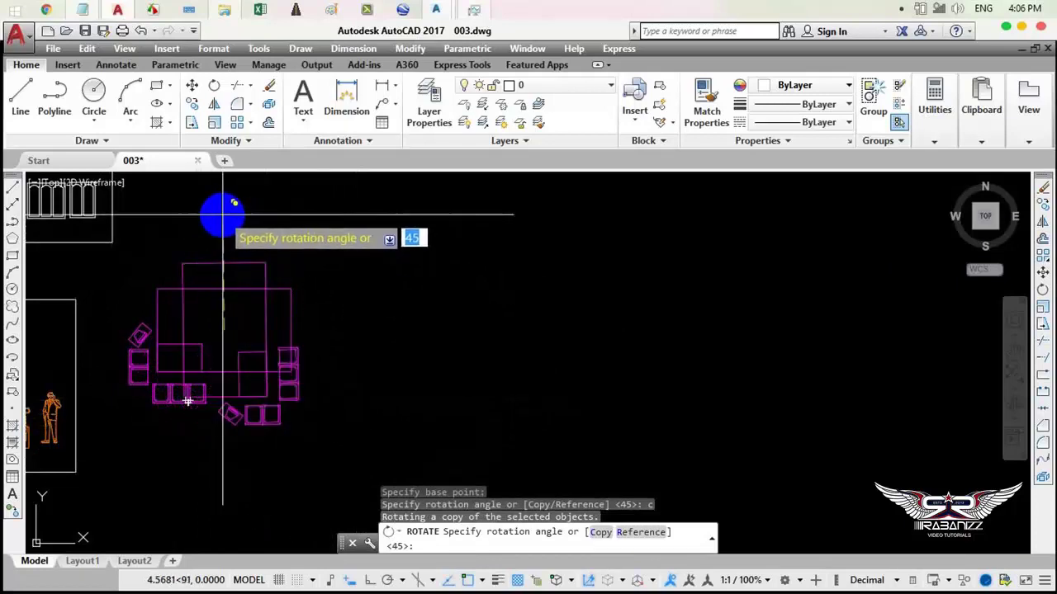
{"action": "left_click", "coordinate": [222, 215]}
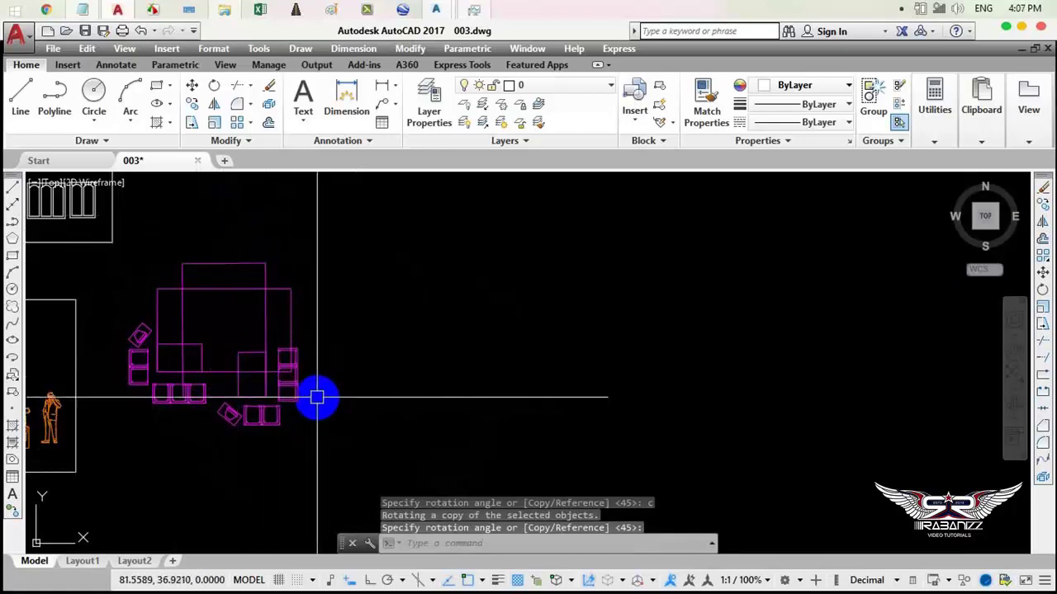
{"action": "left_click", "coordinate": [140, 31]}
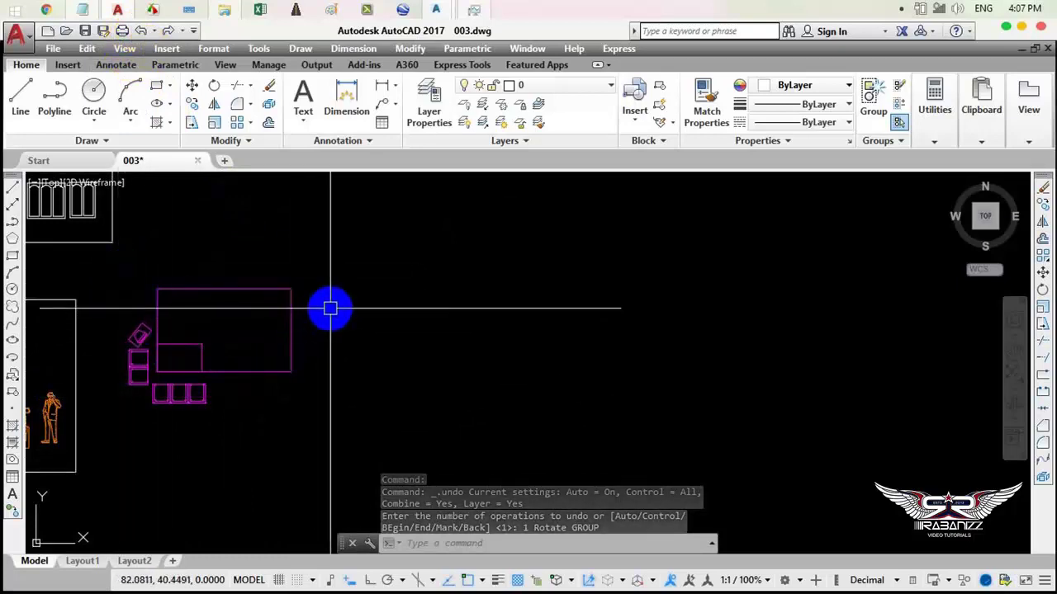
Draw a single slanted polyline beside the table and window-select the table and chairs.
{"action": "type", "text": "pl"}
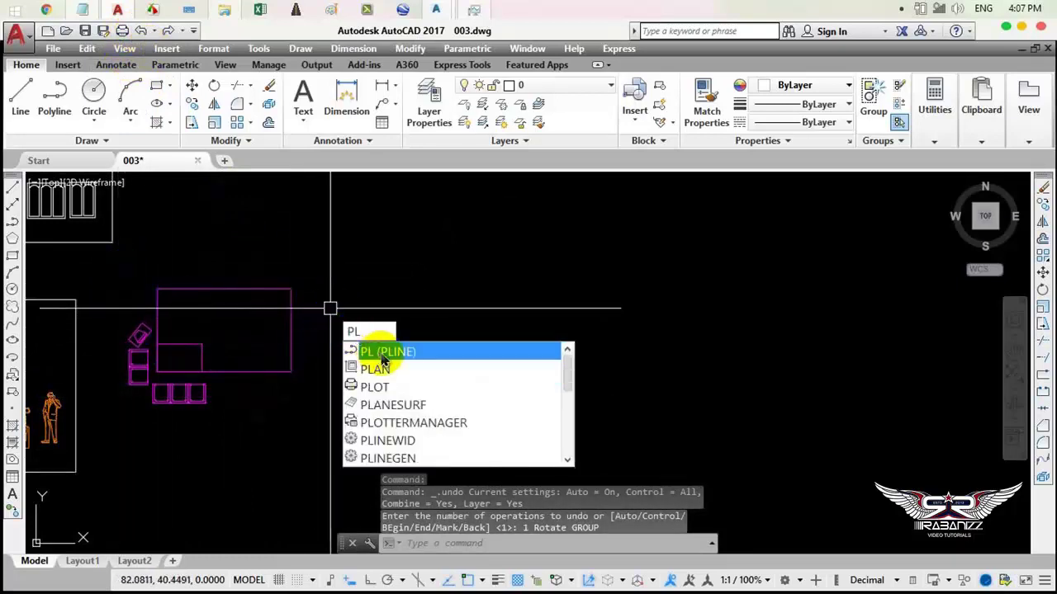
{"action": "left_click", "coordinate": [381, 353]}
{"action": "left_click", "coordinate": [311, 220]}
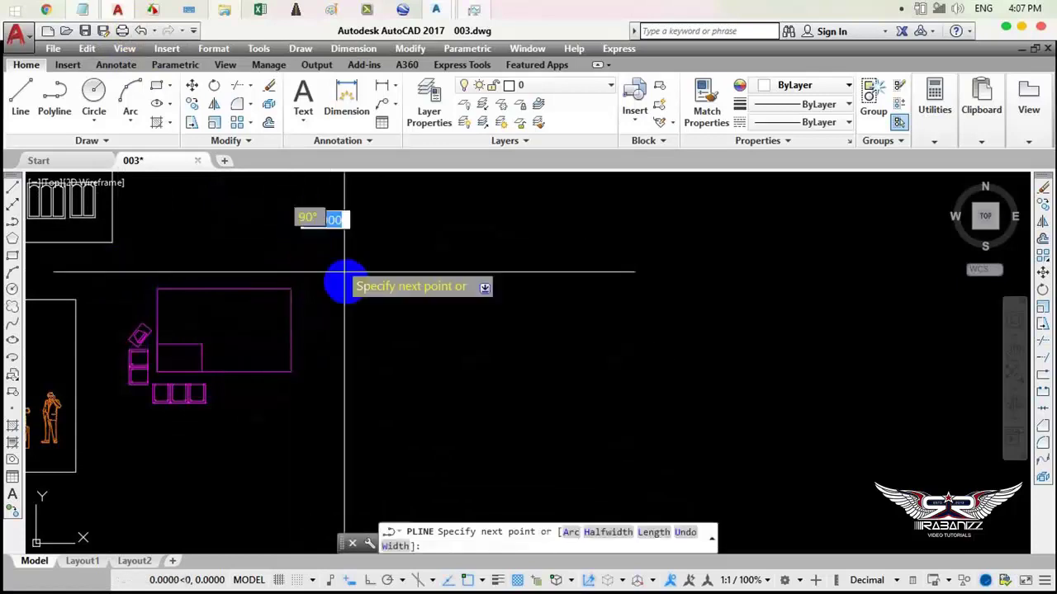
{"action": "left_click", "coordinate": [356, 422]}
{"action": "key", "text": "Return"}
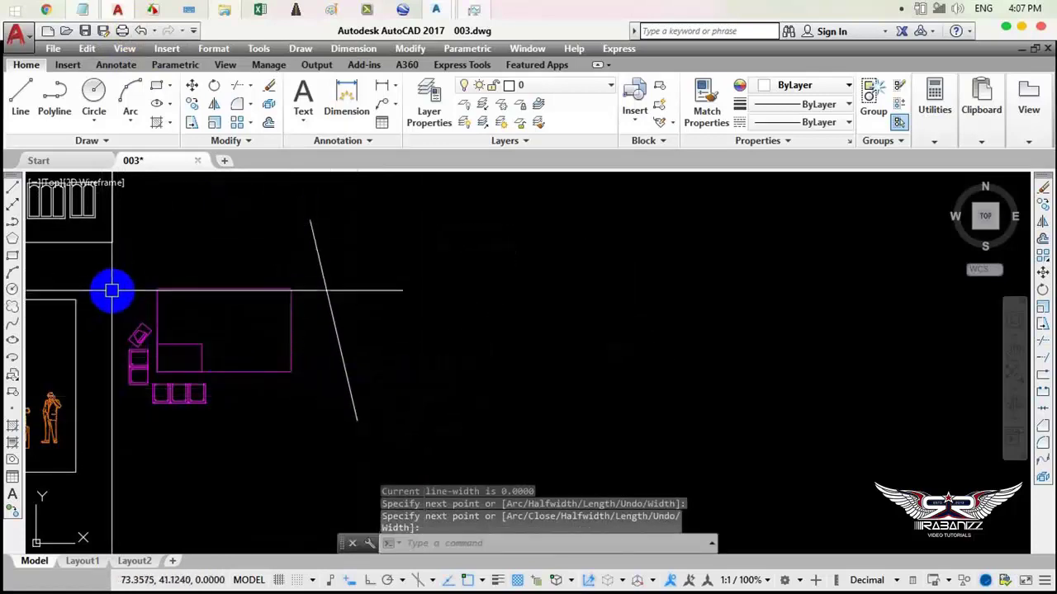
{"action": "left_click", "coordinate": [116, 279]}
{"action": "left_click", "coordinate": [297, 454]}
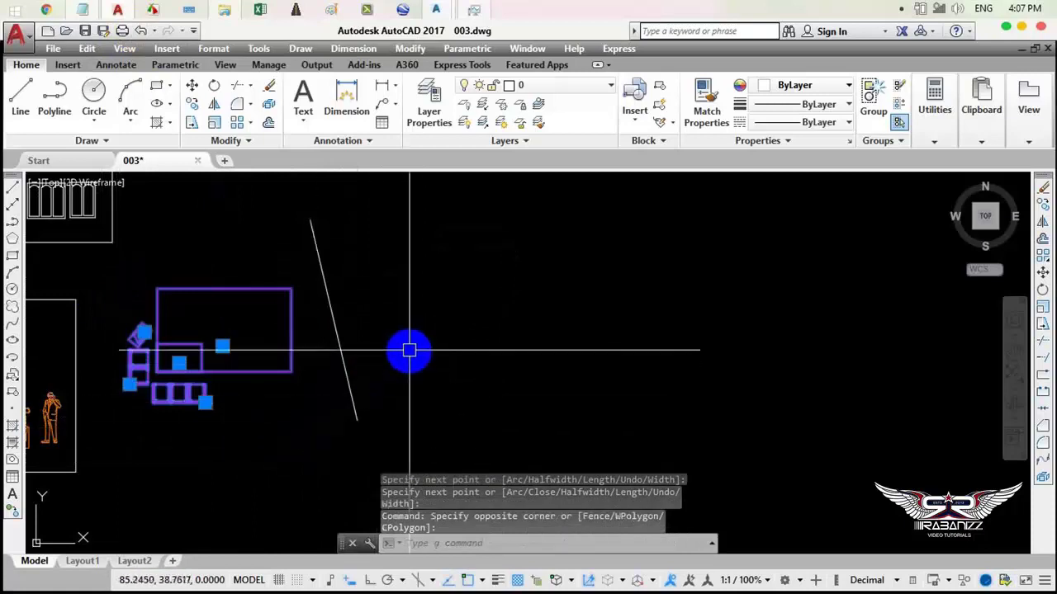
{"action": "type", "text": "ro"}
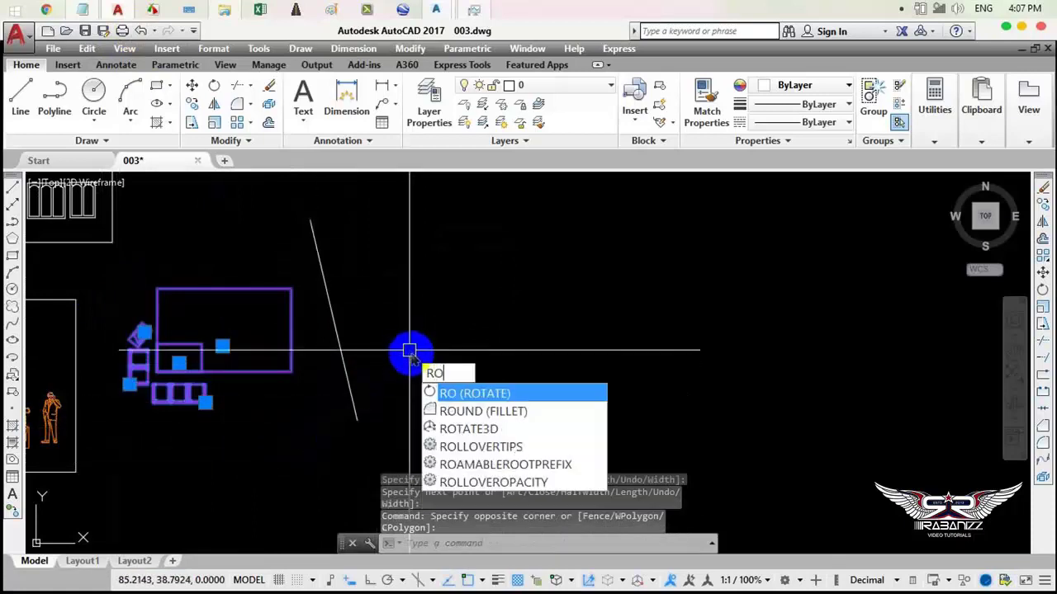
{"action": "left_click", "coordinate": [459, 395]}
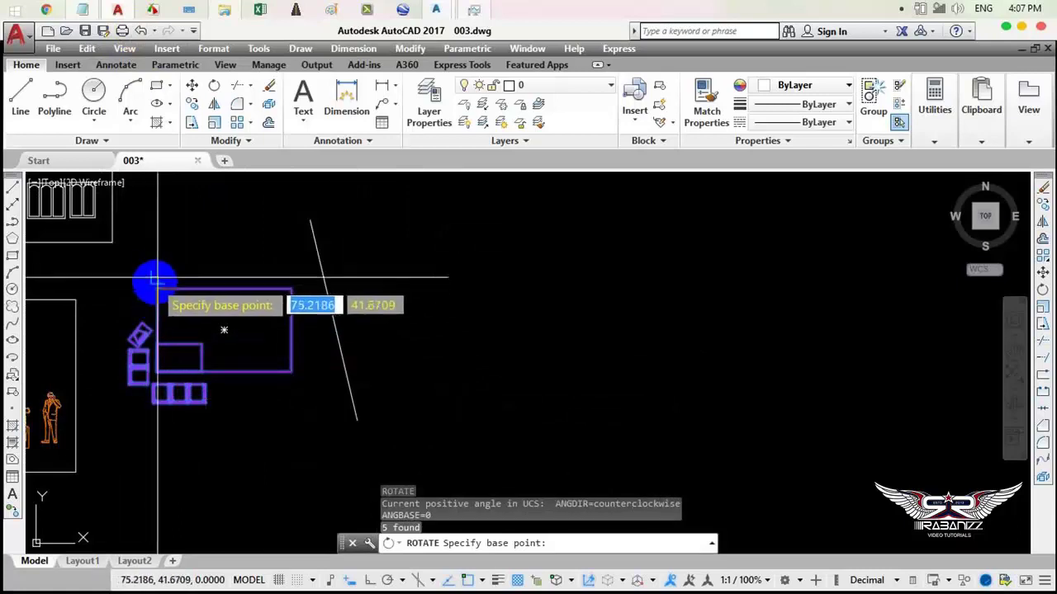
{"action": "left_click", "coordinate": [156, 288]}
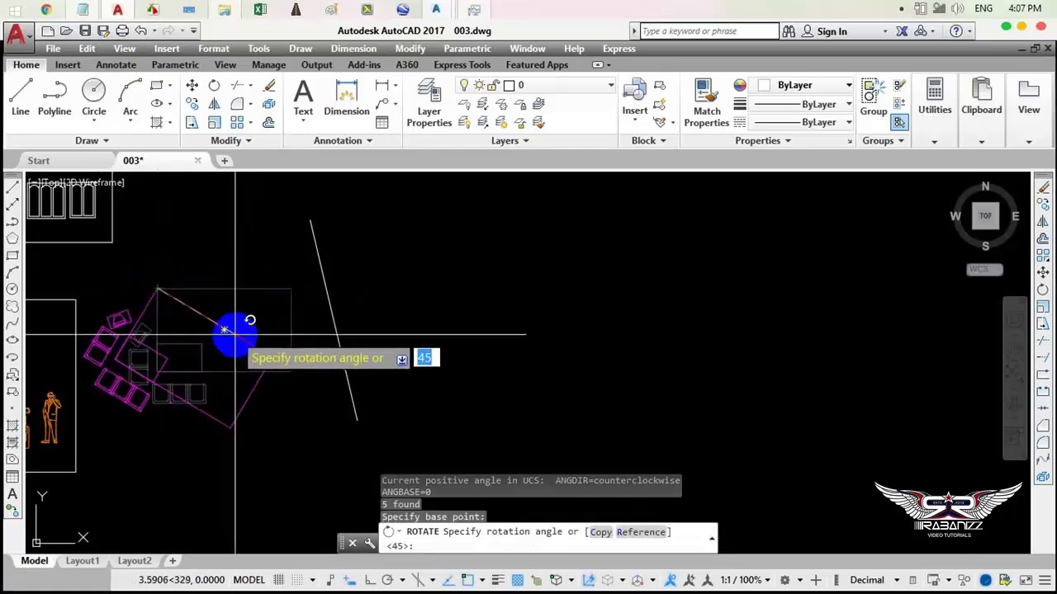
{"action": "key", "text": "Return"}
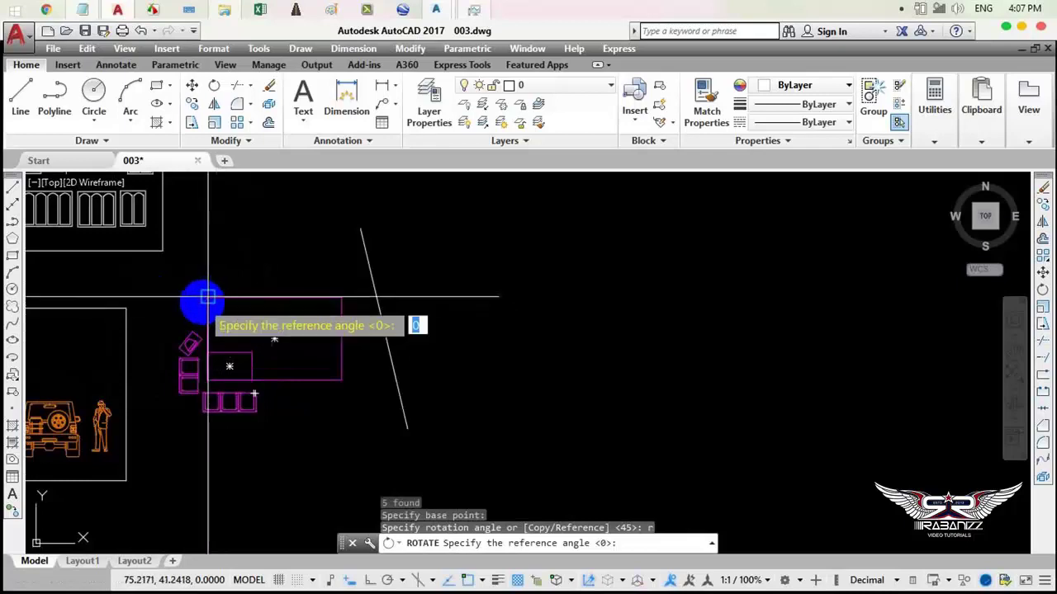
{"action": "left_click", "coordinate": [207, 297]}
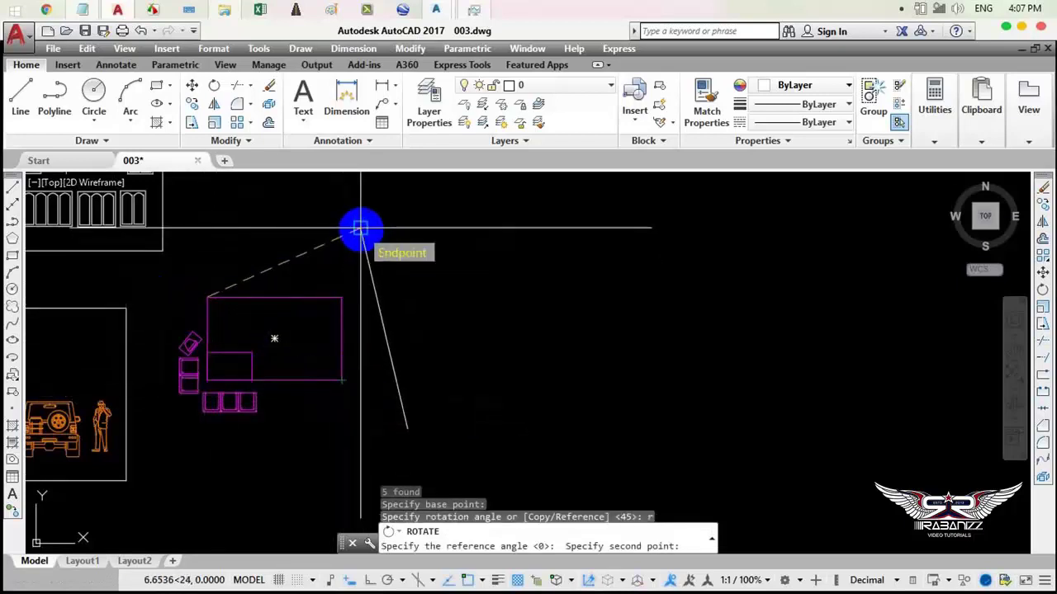
{"action": "left_click", "coordinate": [342, 298]}
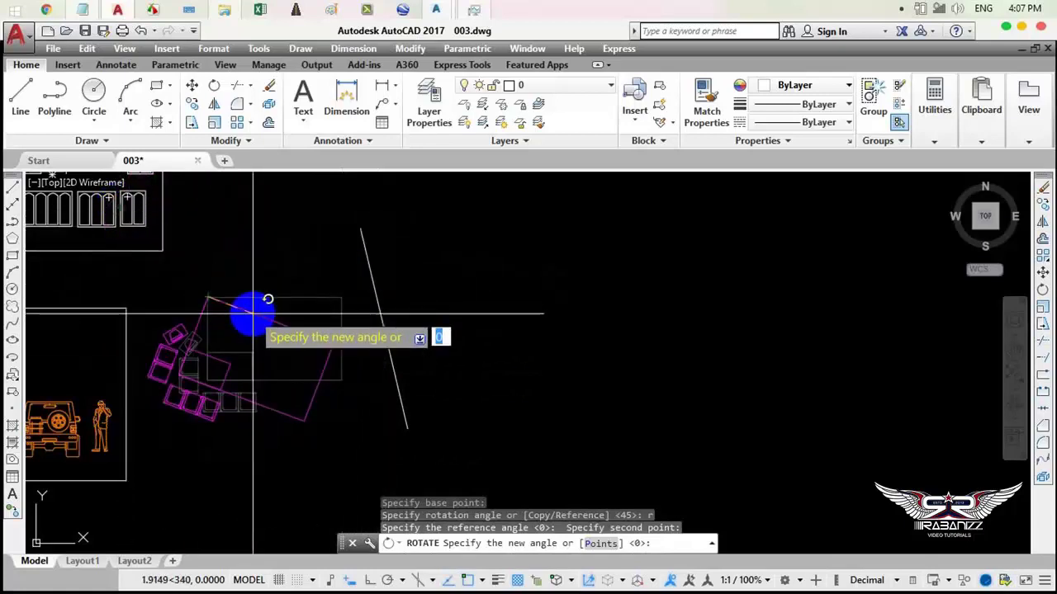
{"action": "key", "text": "Escape"}
{"action": "mouse_move", "coordinate": [306, 330]}
{"action": "middle_mouse_down"}
{"action": "mouse_move", "coordinate": [372, 371]}
{"action": "mouse_move", "coordinate": [372, 385]}
{"action": "mouse_move", "coordinate": [333, 347]}
{"action": "middle_mouse_up"}
Move both endpoints of the slanted reference line to change its slant.
{"action": "left_click", "coordinate": [382, 326]}
{"action": "left_click", "coordinate": [366, 261]}
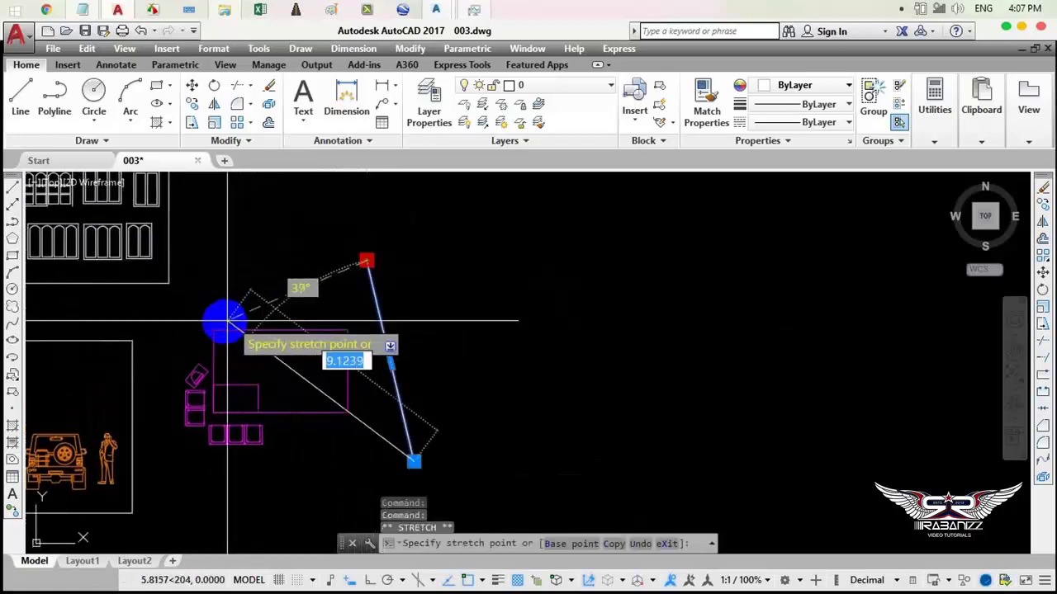
{"action": "left_click", "coordinate": [213, 328]}
{"action": "left_click", "coordinate": [412, 460]}
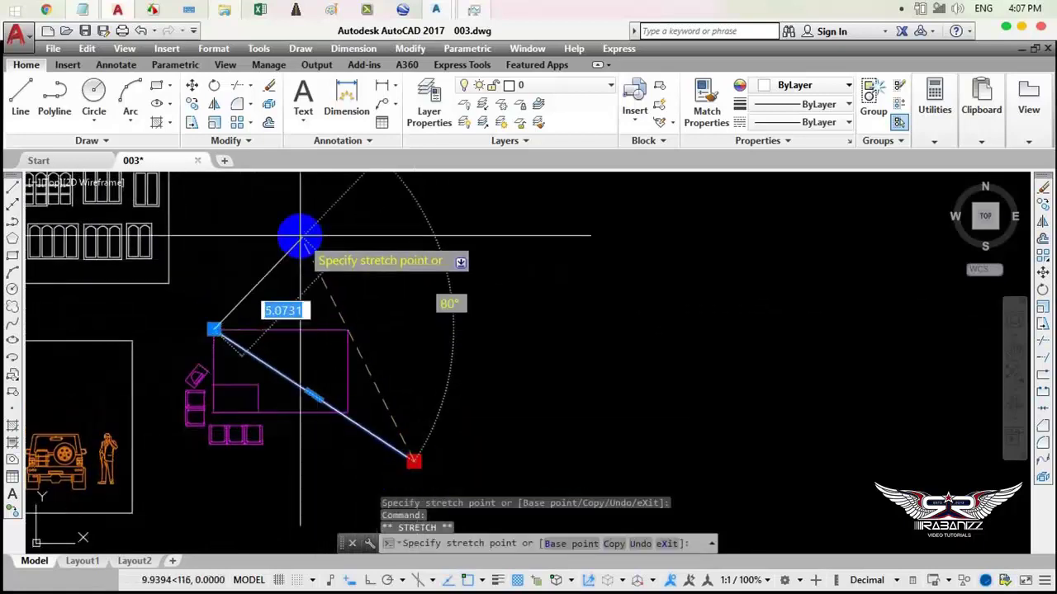
{"action": "left_click", "coordinate": [318, 217]}
{"action": "key", "text": "Escape"}
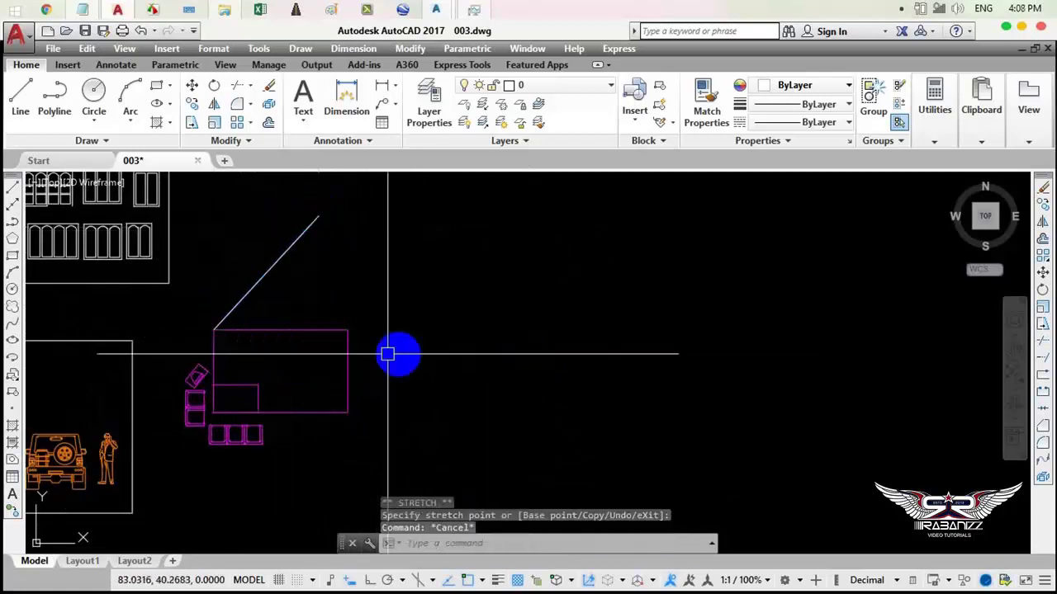
Rotate the selected table and chairs about the table's top-left corner using the Reference option.
{"action": "middle_click_drag", "start_coordinate": [387, 355], "coordinate": [366, 307]}
{"action": "left_click", "coordinate": [198, 259]}
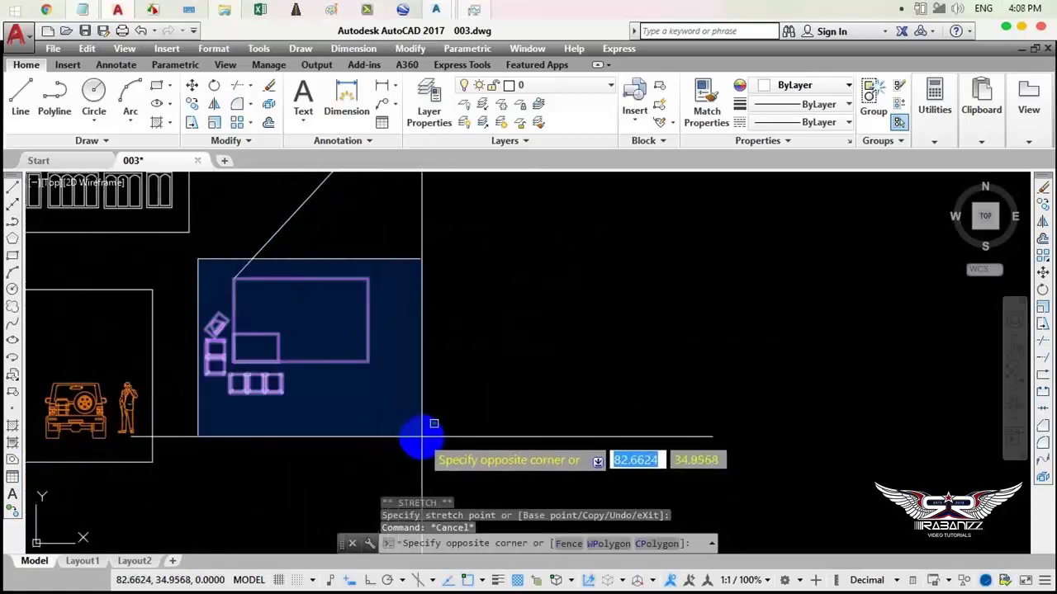
{"action": "left_click", "coordinate": [421, 436]}
{"action": "type", "text": "o"}
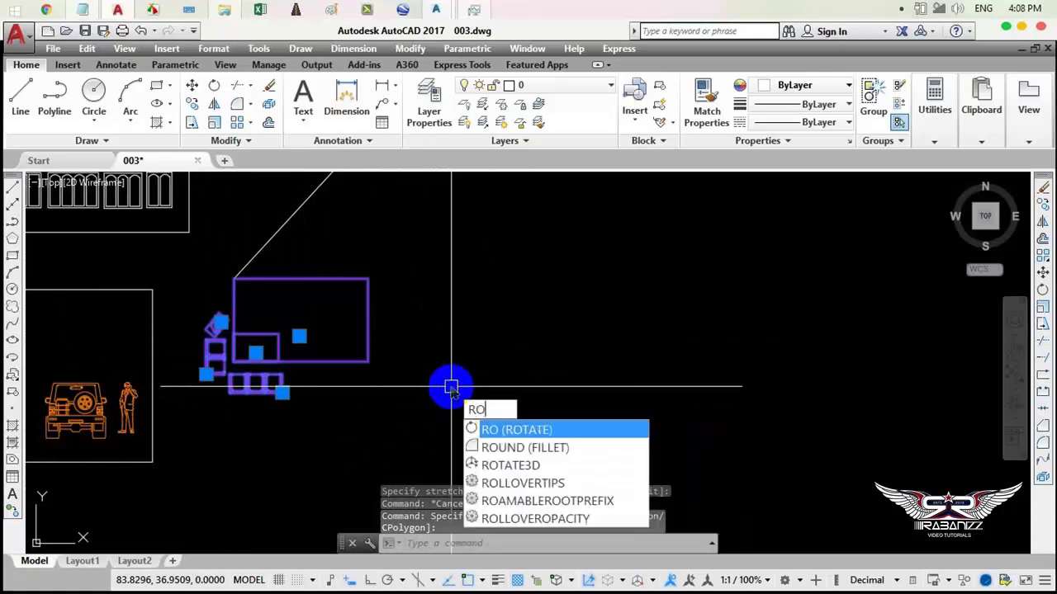
{"action": "left_click", "coordinate": [543, 436]}
{"action": "scroll", "coordinate": [235, 283], "scroll_direction": "up", "scroll_amount": 4}
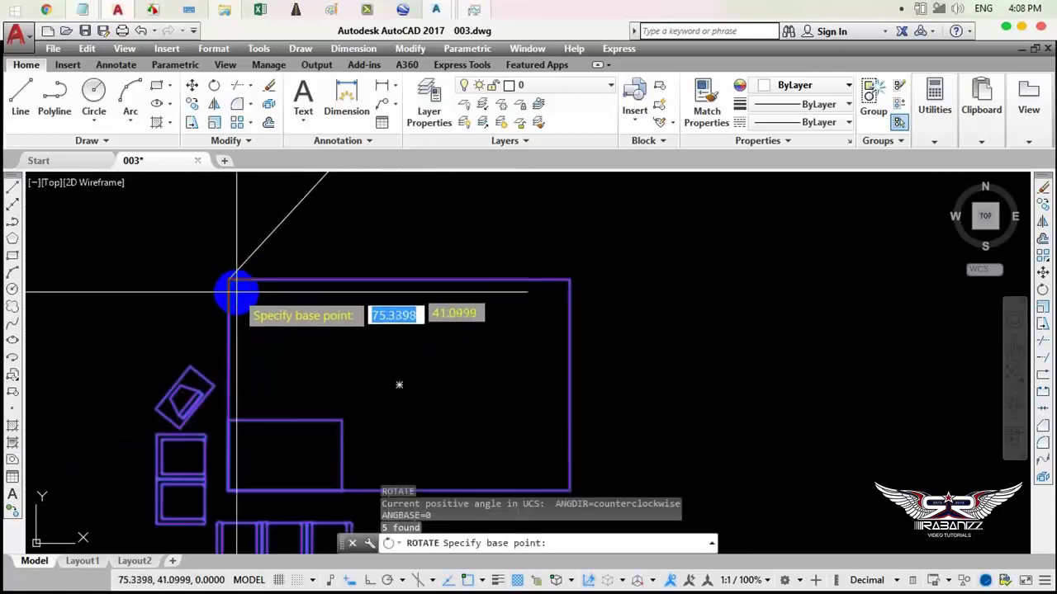
{"action": "left_click", "coordinate": [229, 281]}
{"action": "scroll", "coordinate": [251, 329], "scroll_direction": "down", "scroll_amount": 2}
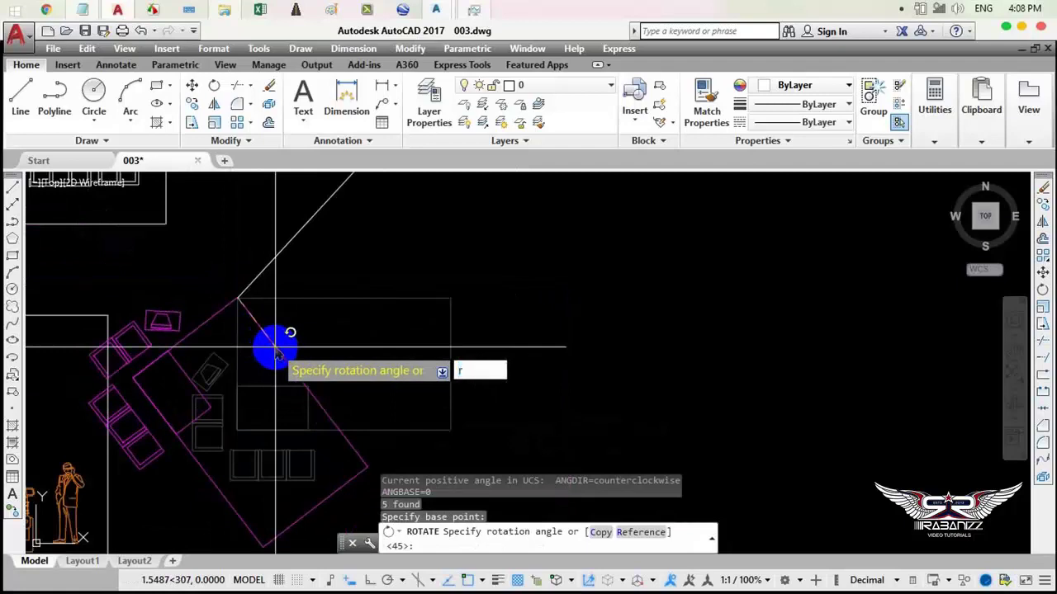
{"action": "key", "text": "Return"}
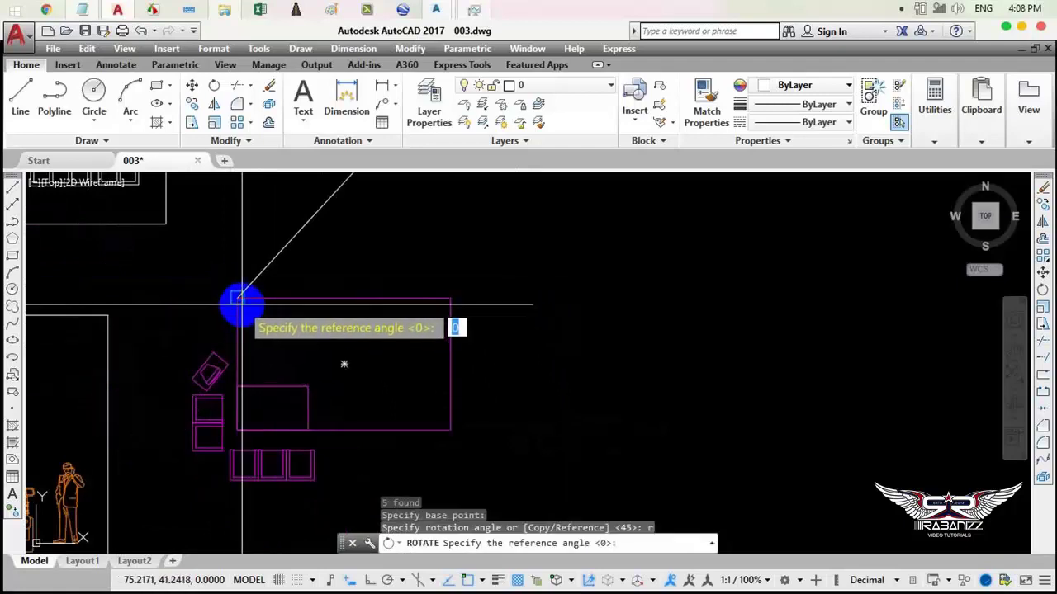
Pick the reference points and new angle to finish the rotation, then undo it.
{"action": "left_click", "coordinate": [238, 298]}
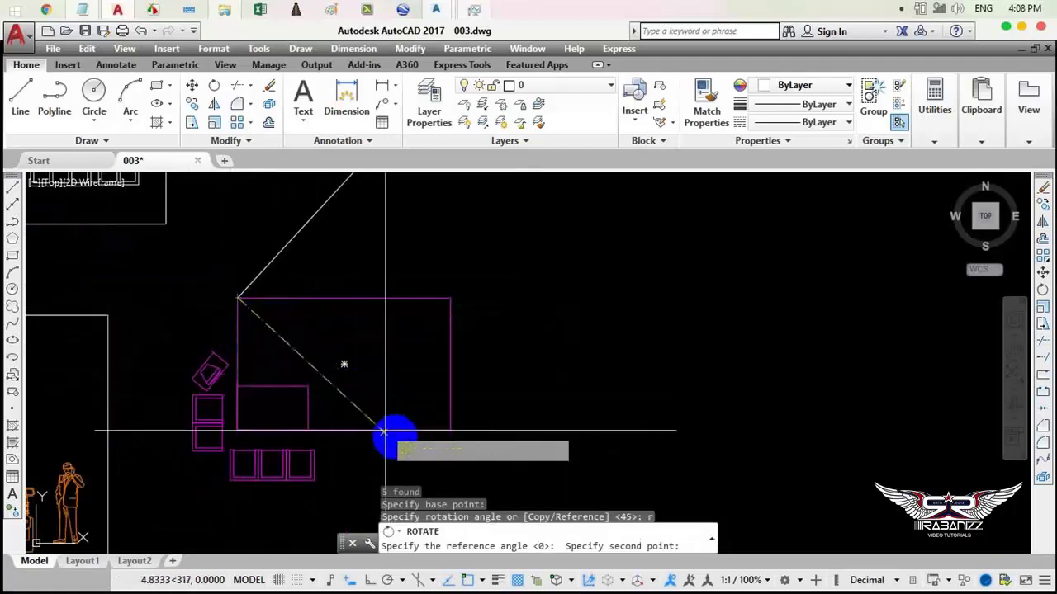
{"action": "scroll", "coordinate": [449, 430], "scroll_direction": "down", "scroll_amount": 4}
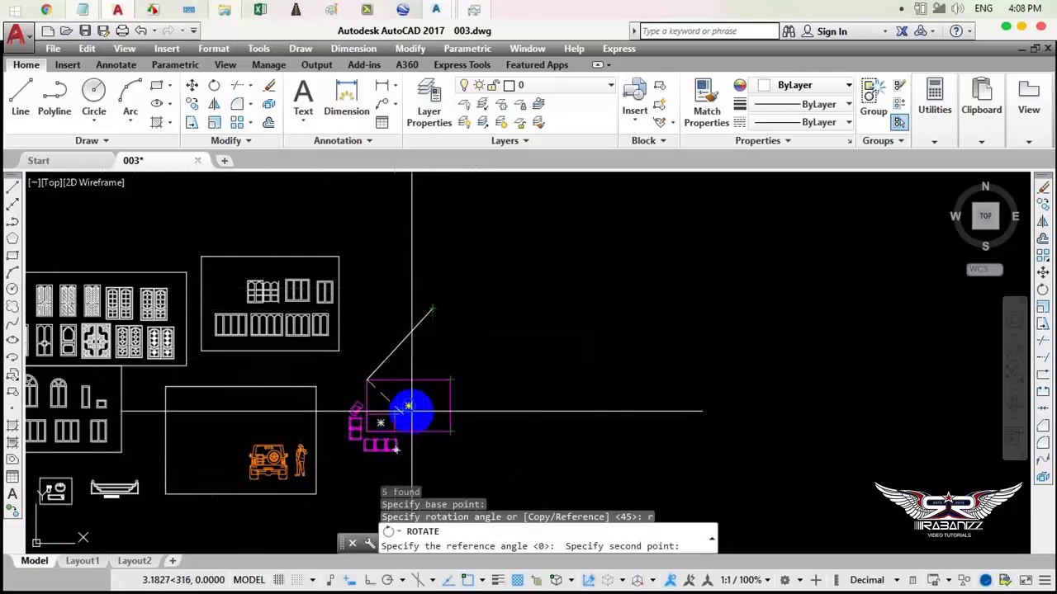
{"action": "scroll", "coordinate": [405, 413], "scroll_direction": "up", "scroll_amount": 4}
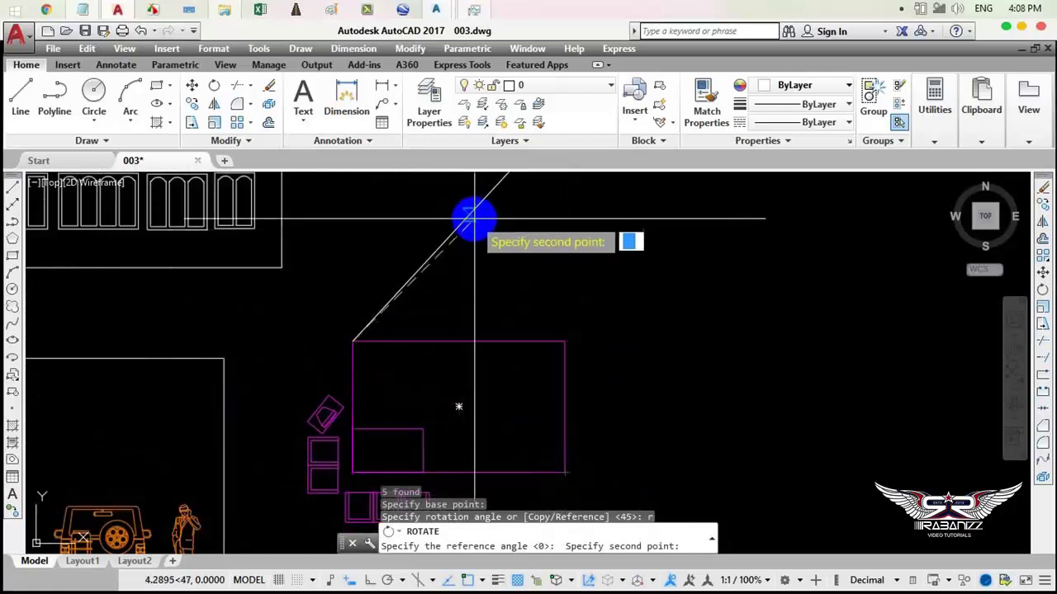
{"action": "left_click", "coordinate": [564, 473]}
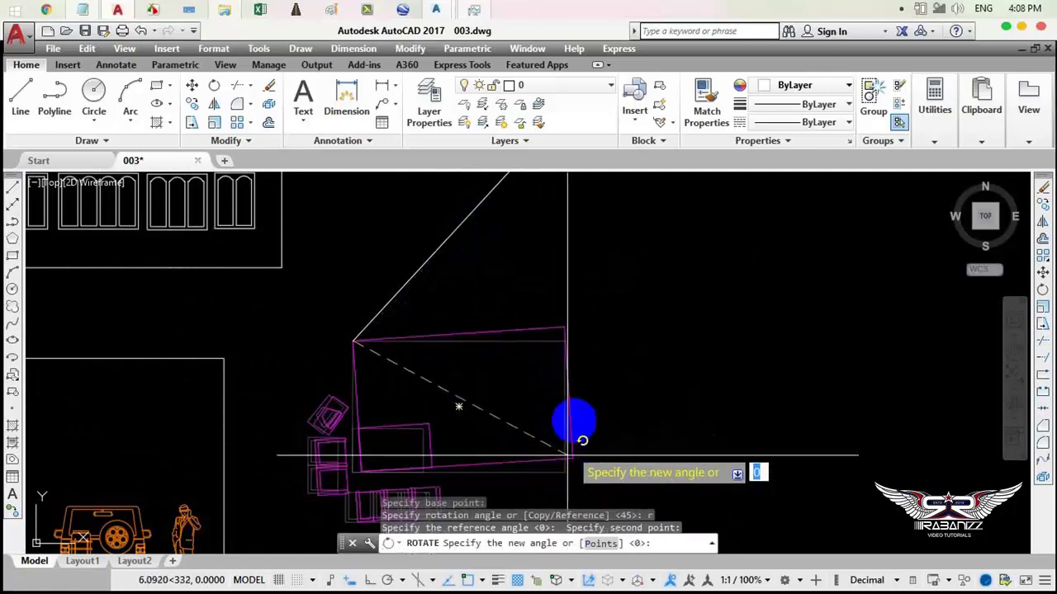
{"action": "scroll", "coordinate": [529, 332], "scroll_direction": "down", "scroll_amount": 2}
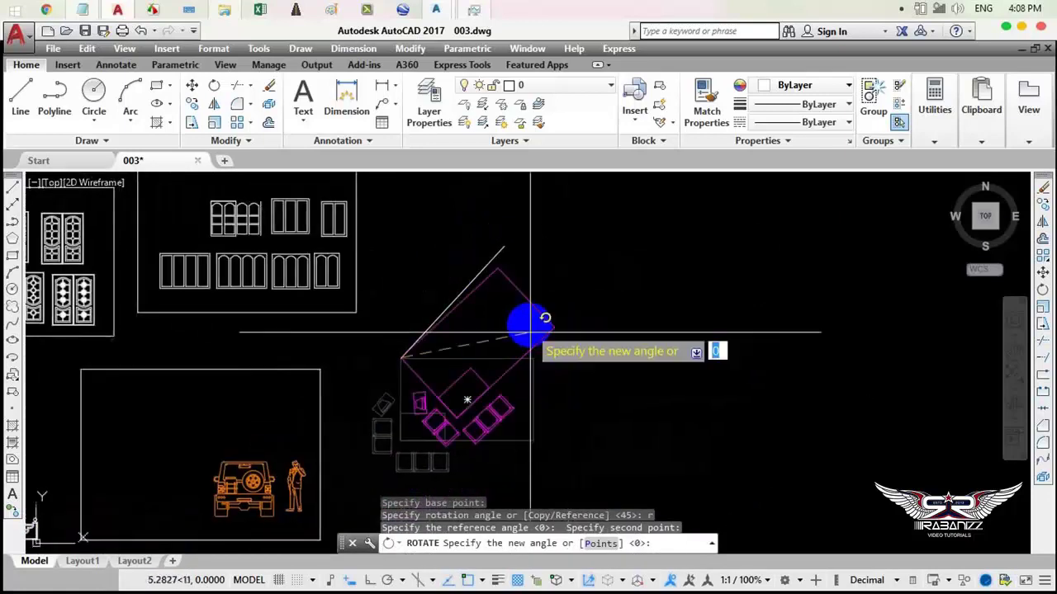
{"action": "left_click", "coordinate": [504, 244]}
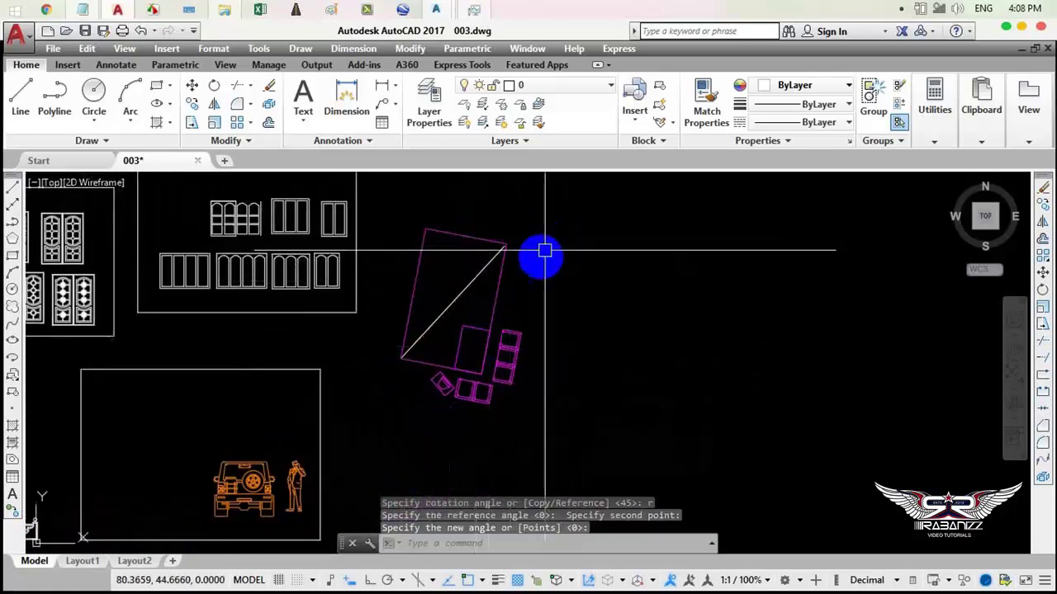
{"action": "key", "text": "ctrl+z"}
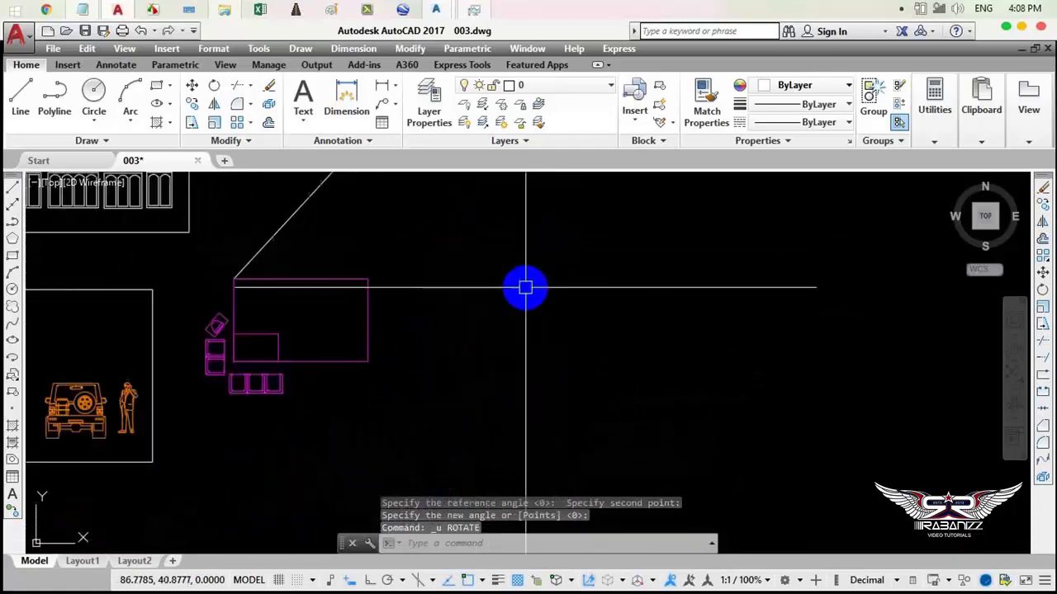
Select the table and chairs and rotate them about the table's top-left corner.
{"action": "left_click", "coordinate": [194, 260]}
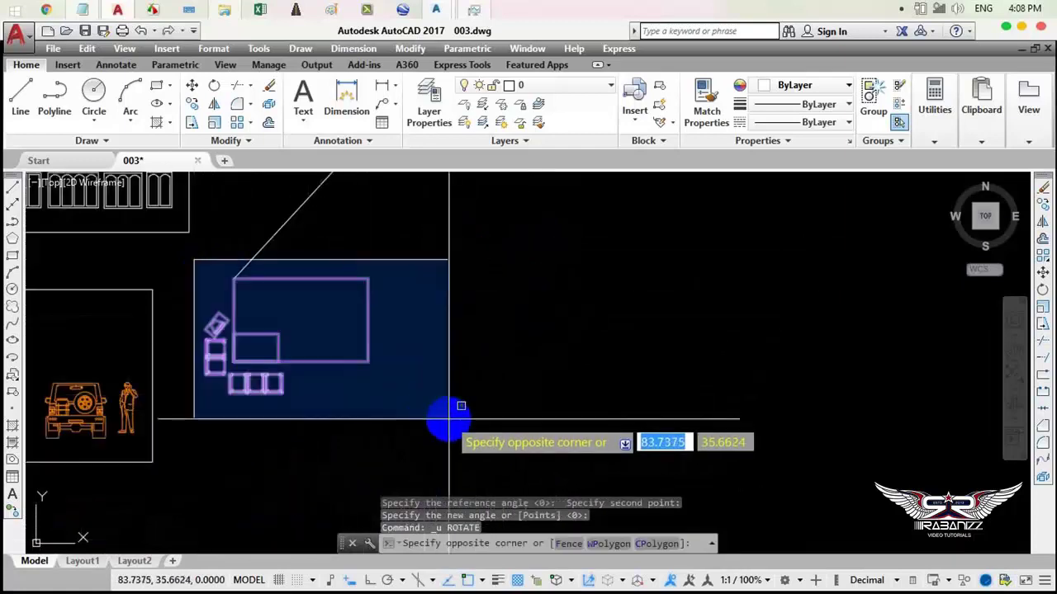
{"action": "left_click", "coordinate": [449, 417]}
{"action": "right_click", "coordinate": [397, 243]}
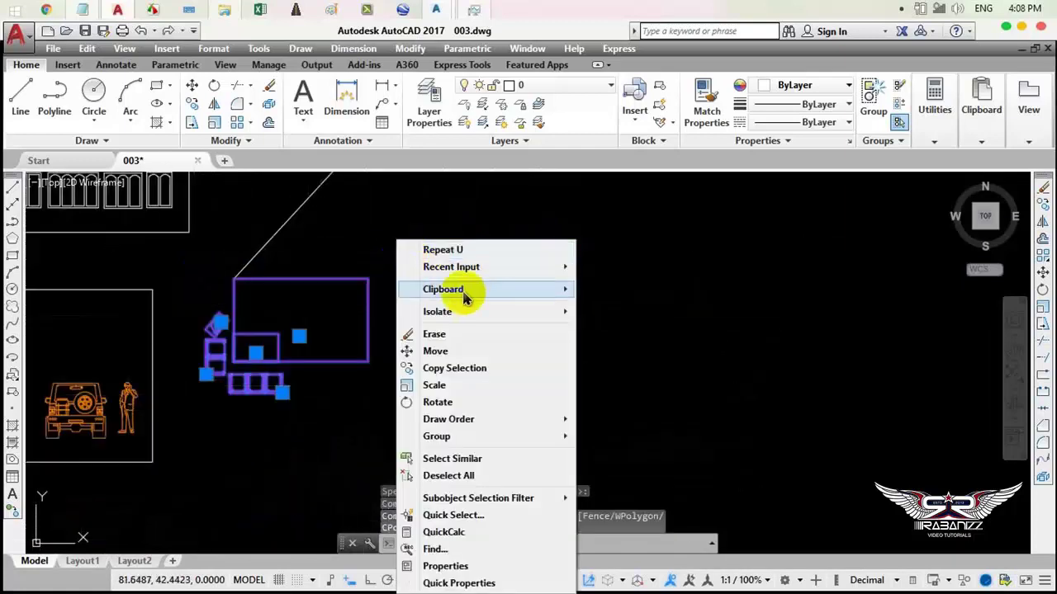
{"action": "left_click", "coordinate": [457, 401]}
{"action": "scroll", "coordinate": [243, 281], "scroll_direction": "up", "scroll_amount": 3}
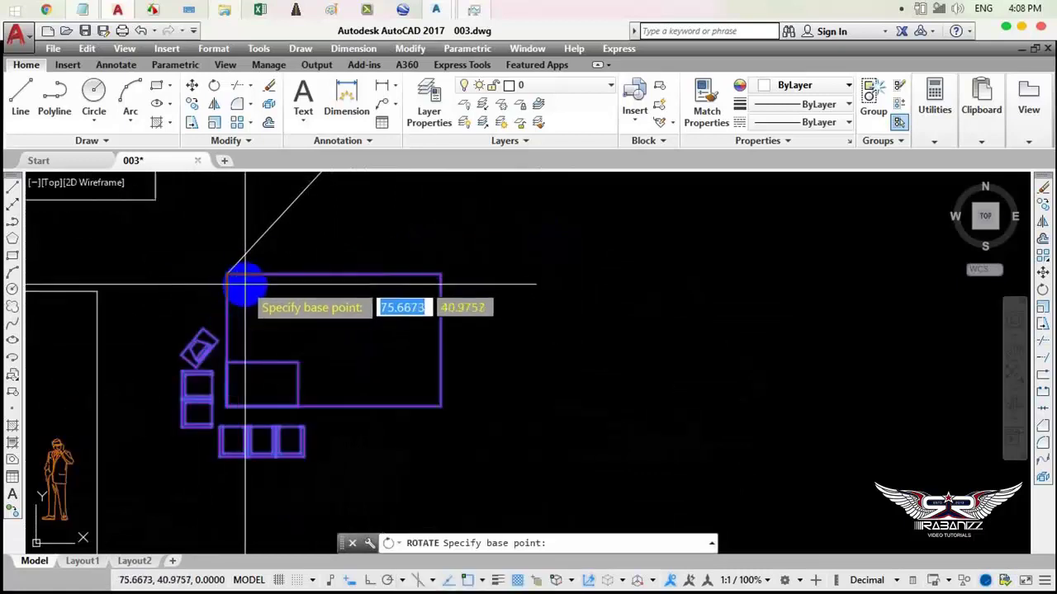
{"action": "left_click", "coordinate": [227, 273]}
{"action": "type", "text": "r"}
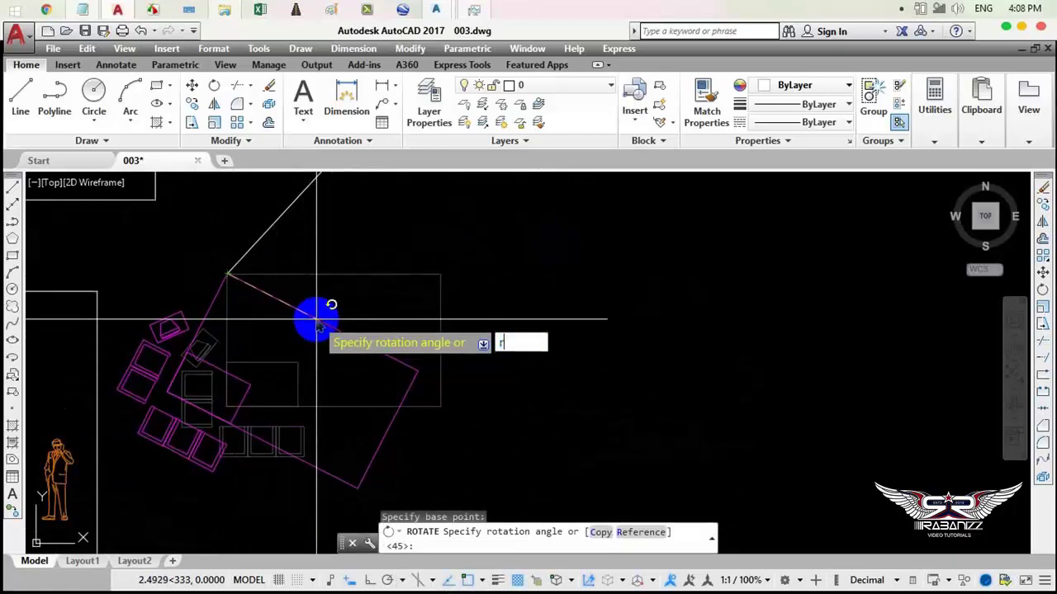
Use the table's two top corners as reference to align its edge with the slanted line.
{"action": "key", "text": "Return"}
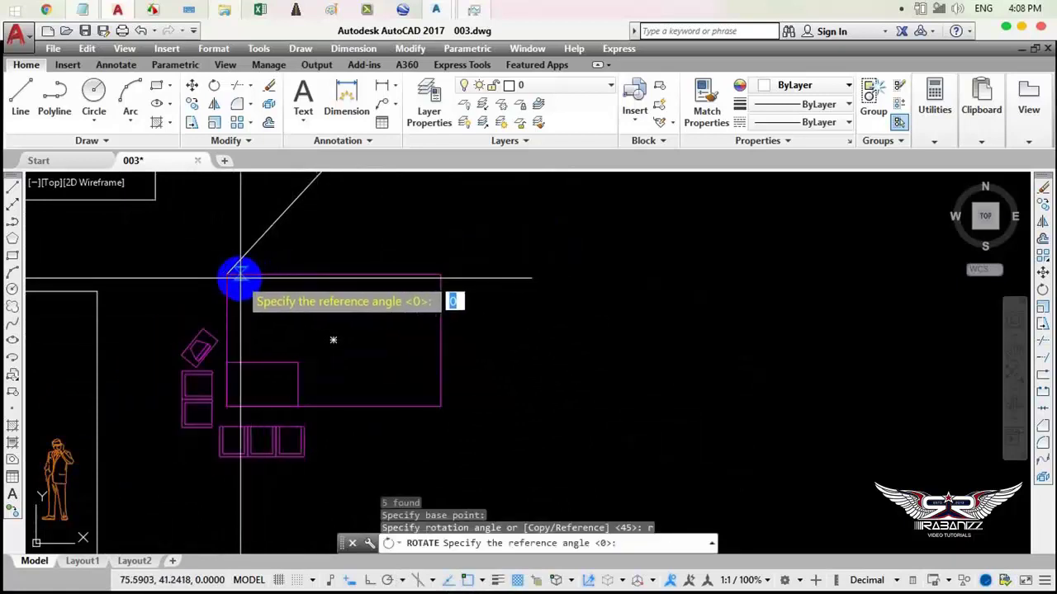
{"action": "left_click", "coordinate": [227, 274]}
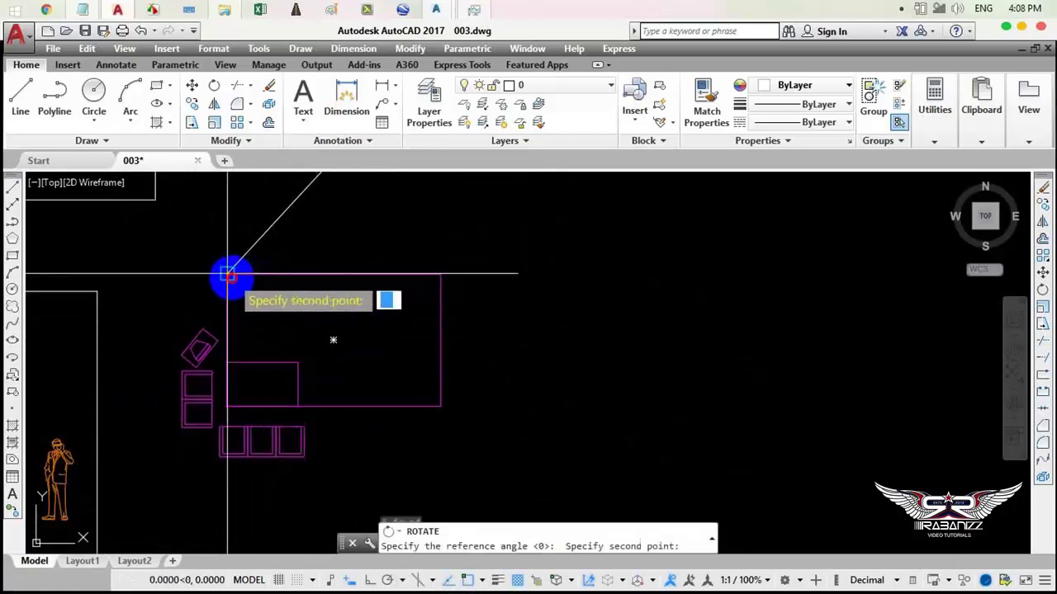
{"action": "left_click", "coordinate": [441, 273]}
{"action": "scroll", "coordinate": [448, 290], "scroll_direction": "down", "scroll_amount": 2}
{"action": "scroll", "coordinate": [455, 273], "scroll_direction": "down", "scroll_amount": 2}
{"action": "scroll", "coordinate": [416, 236], "scroll_direction": "up", "scroll_amount": 2}
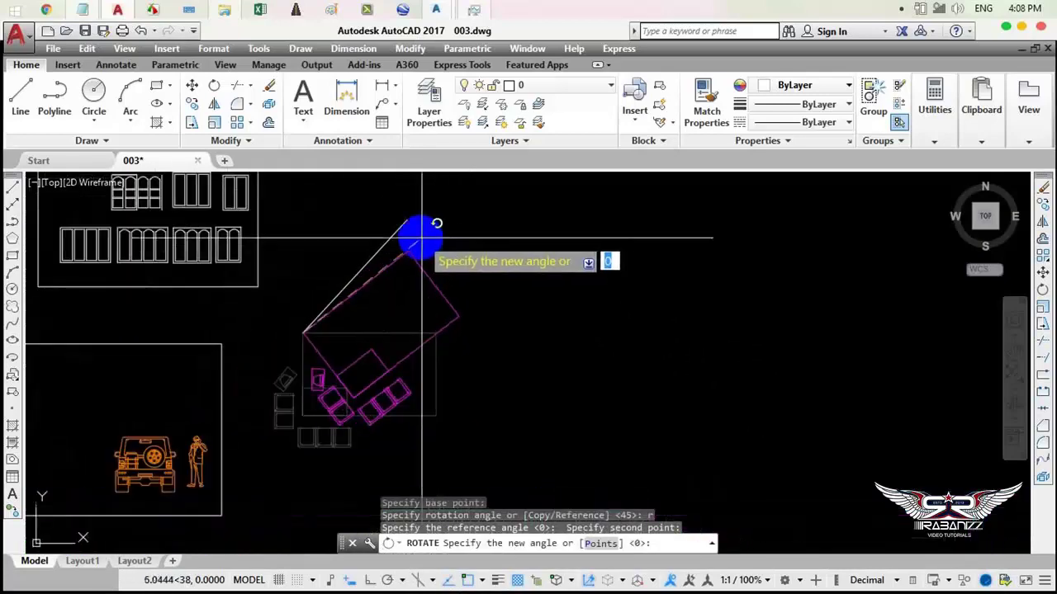
{"action": "left_click", "coordinate": [407, 219]}
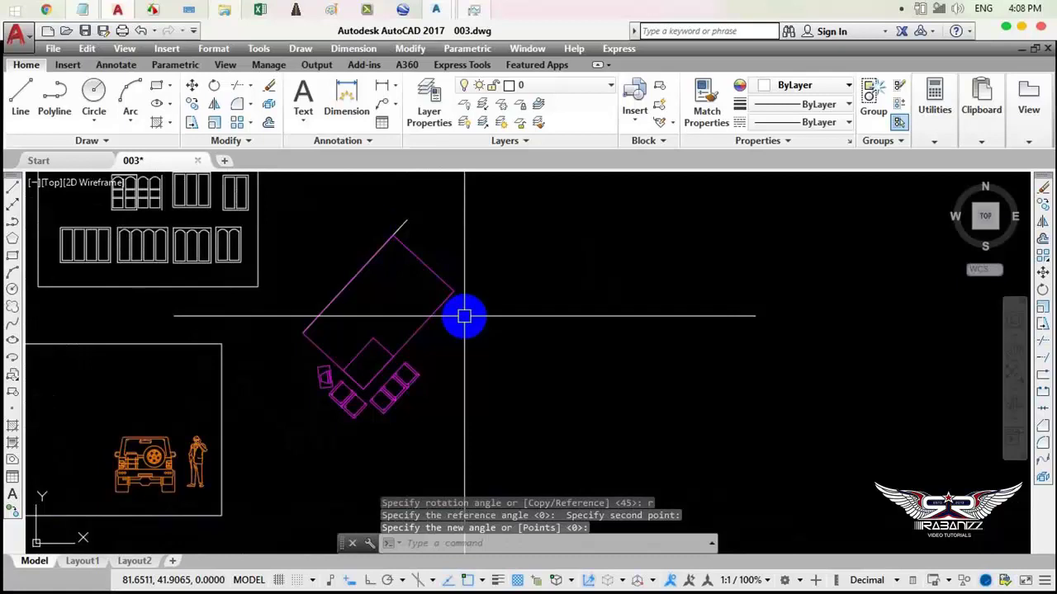
{"action": "left_click", "coordinate": [557, 458]}
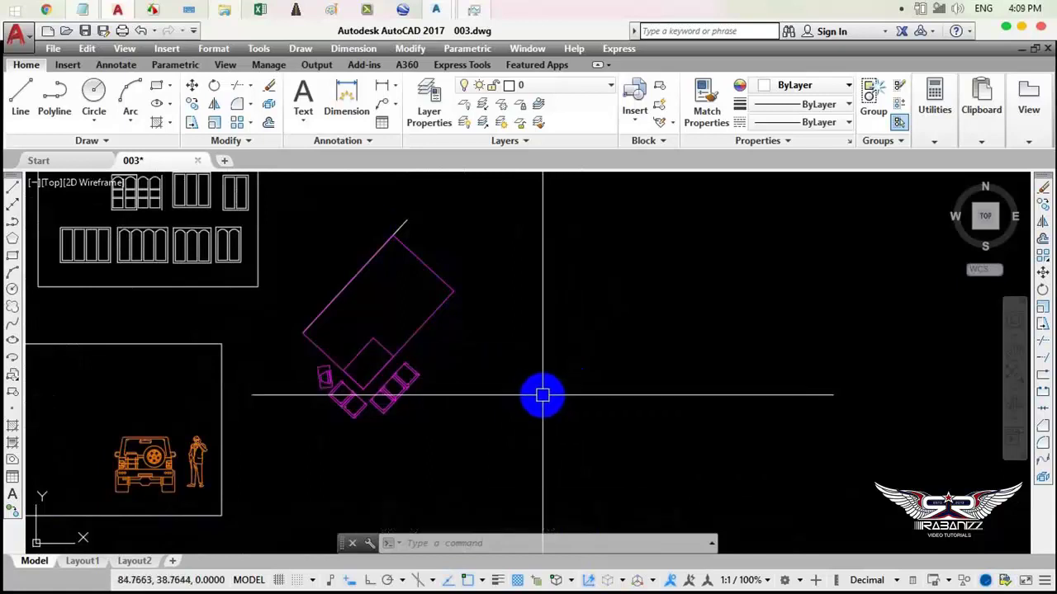
Window-select the window blocks and rotate them about the last window's lower corner.
{"action": "scroll", "coordinate": [542, 395], "scroll_direction": "down", "scroll_amount": 1}
{"action": "middle_click_drag", "start_coordinate": [406, 387], "coordinate": [476, 377]}
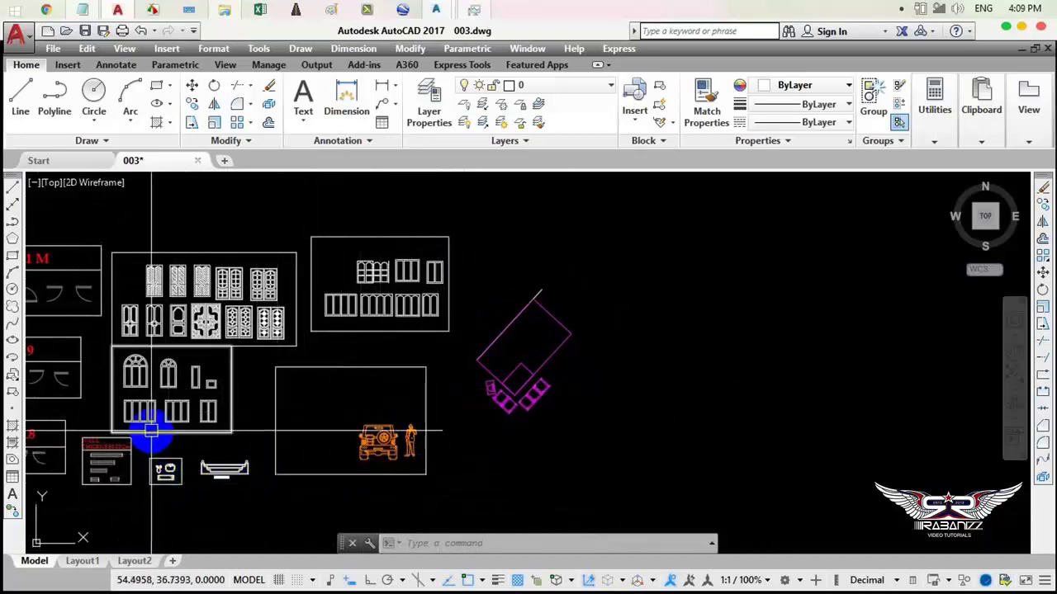
{"action": "scroll", "coordinate": [165, 420], "scroll_direction": "up", "scroll_amount": 3}
{"action": "mouse_move", "coordinate": [184, 417]}
{"action": "middle_mouse_down"}
{"action": "mouse_move", "coordinate": [354, 388]}
{"action": "mouse_move", "coordinate": [371, 375]}
{"action": "middle_mouse_up"}
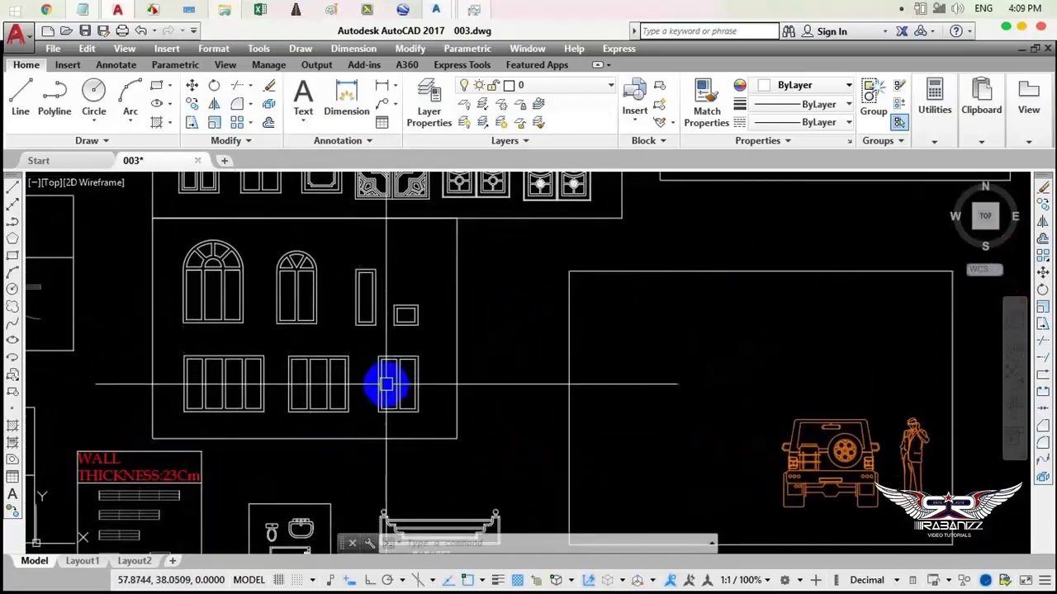
{"action": "left_click", "coordinate": [119, 238]}
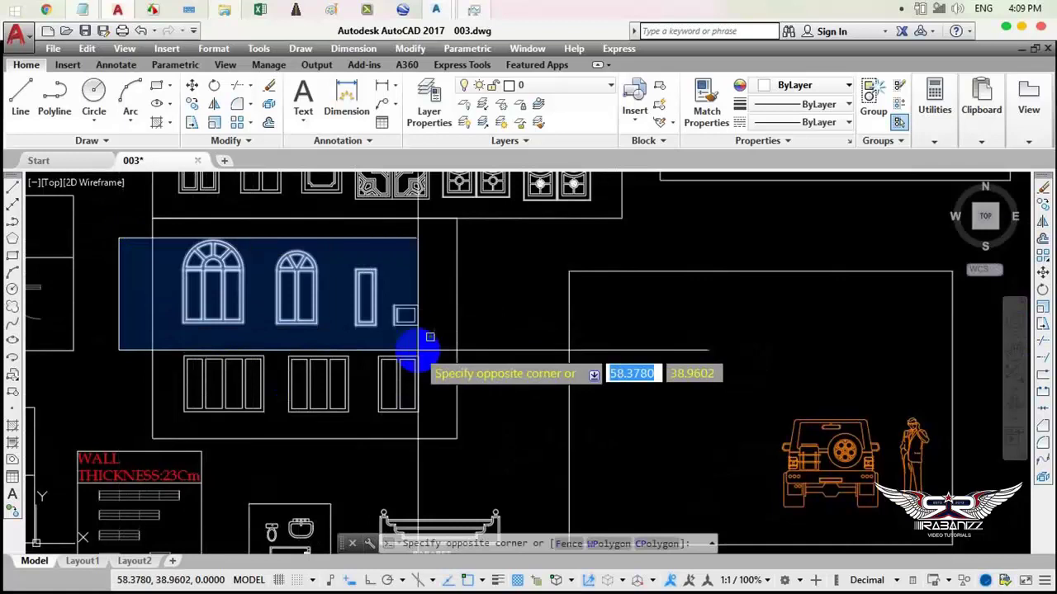
{"action": "left_click", "coordinate": [470, 431]}
{"action": "type", "text": "o"}
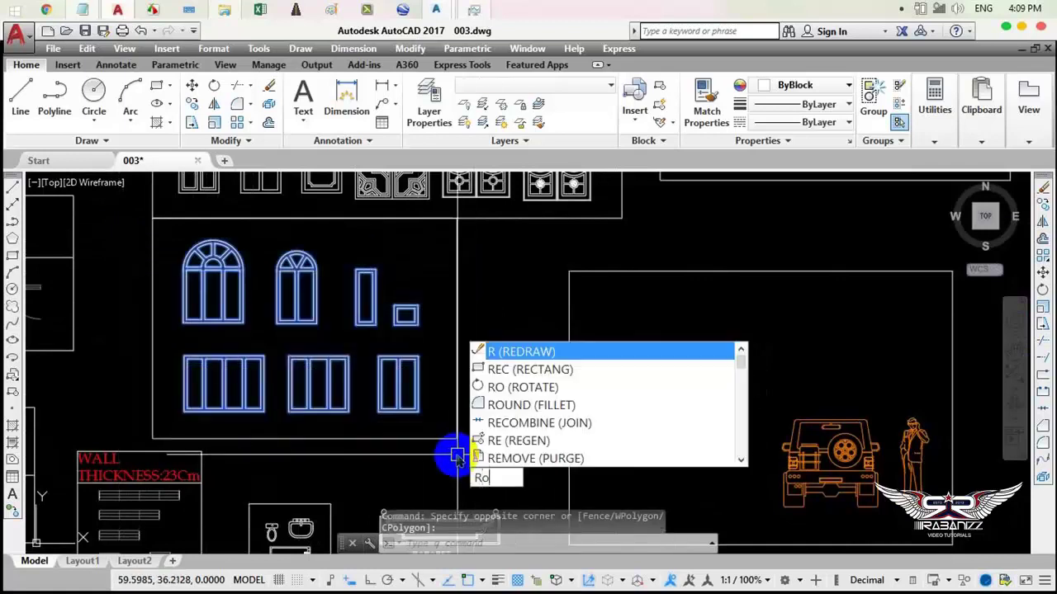
{"action": "left_click", "coordinate": [495, 368]}
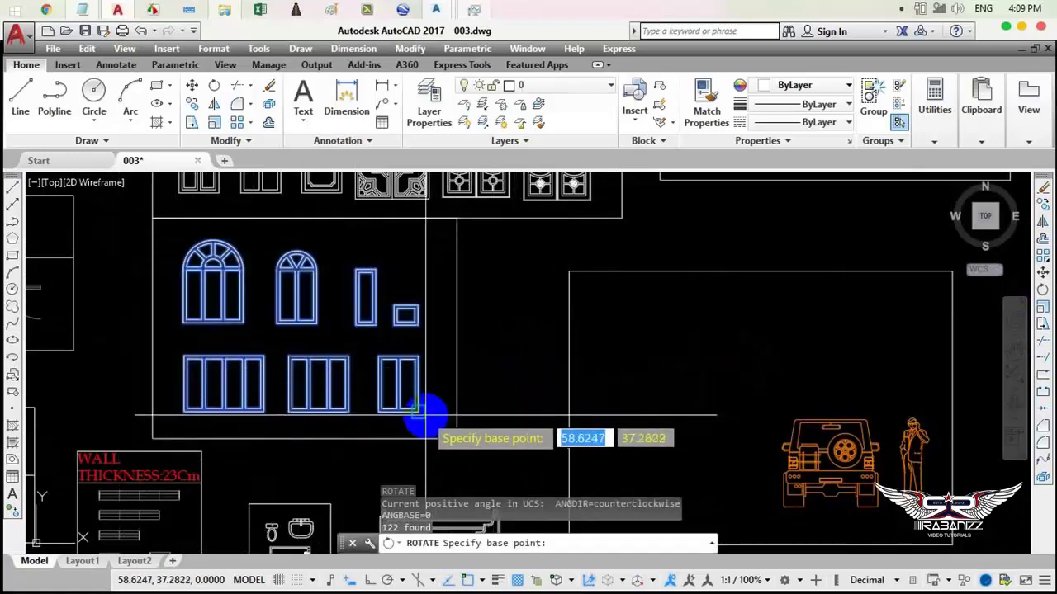
{"action": "left_click", "coordinate": [422, 414]}
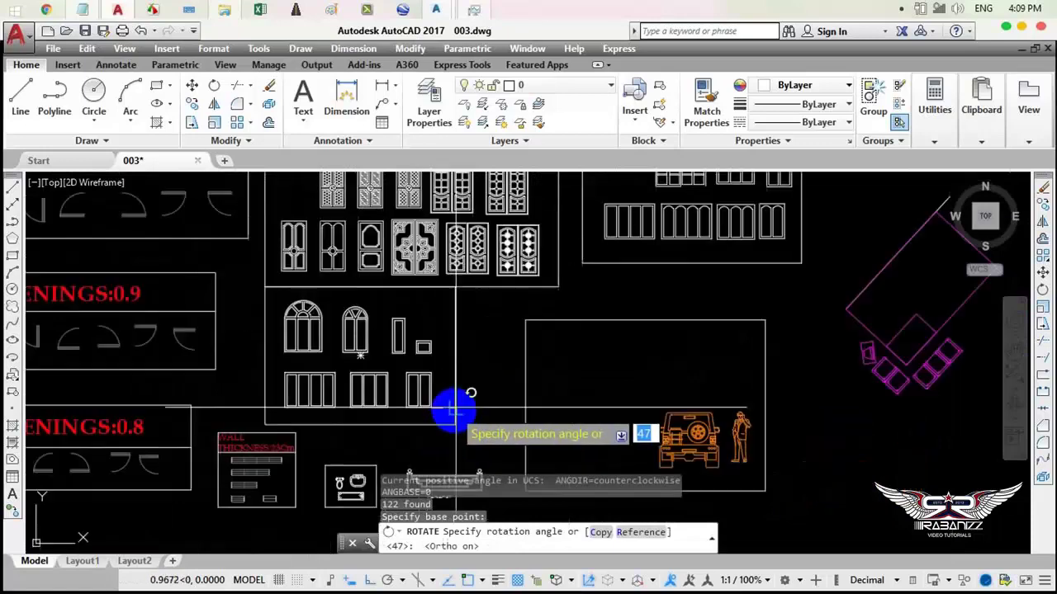
Turn the windows a quarter turn by reference, snapping the new angle with ortho (F8).
{"action": "key", "text": "F8"}
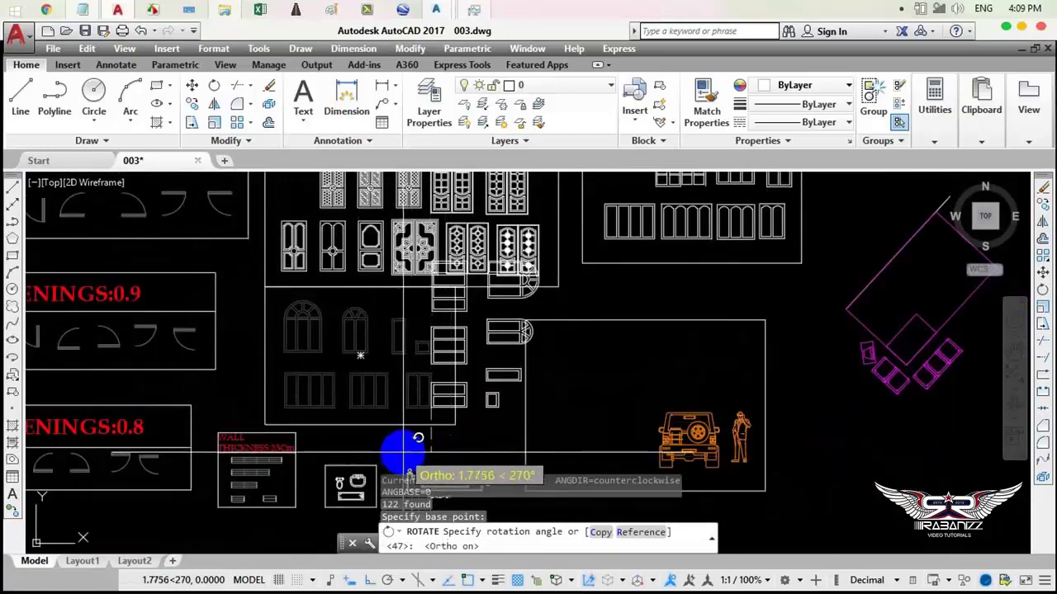
{"action": "key", "text": "F8"}
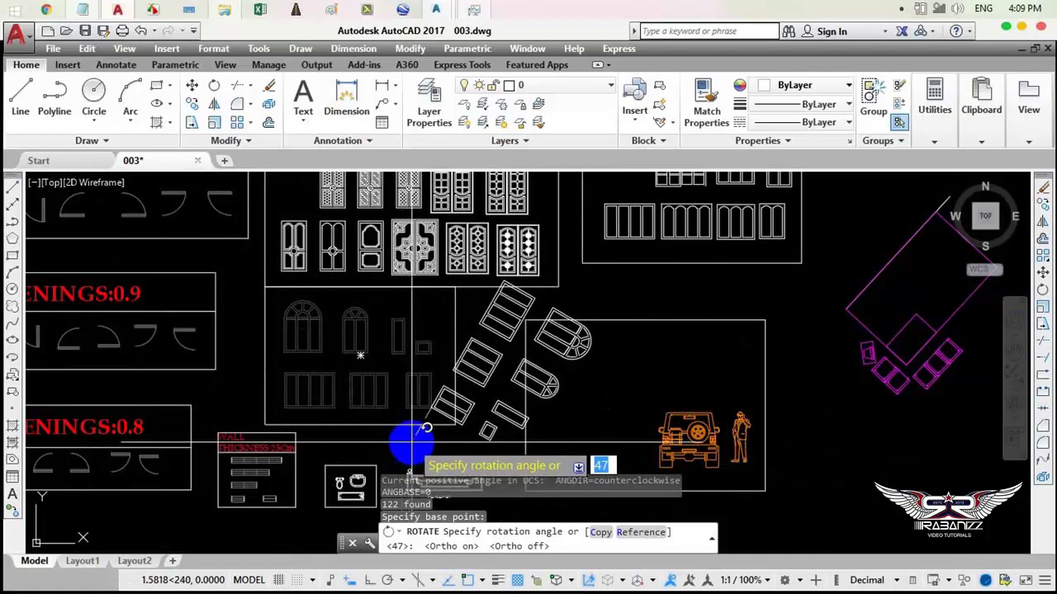
{"action": "key", "text": "Return"}
{"action": "scroll", "coordinate": [330, 436], "scroll_direction": "up", "scroll_amount": 5}
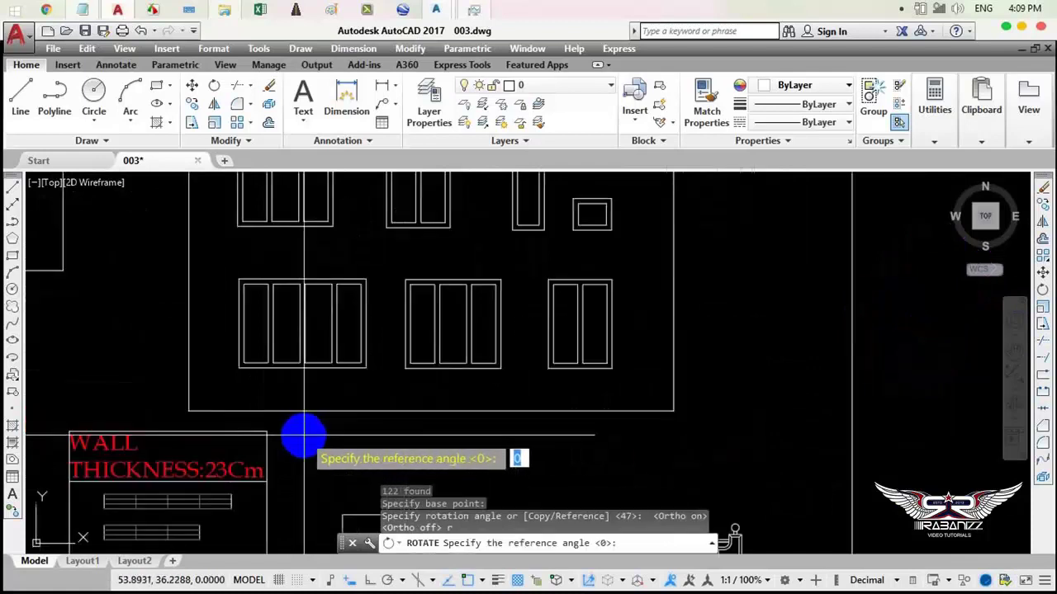
{"action": "left_click", "coordinate": [238, 368]}
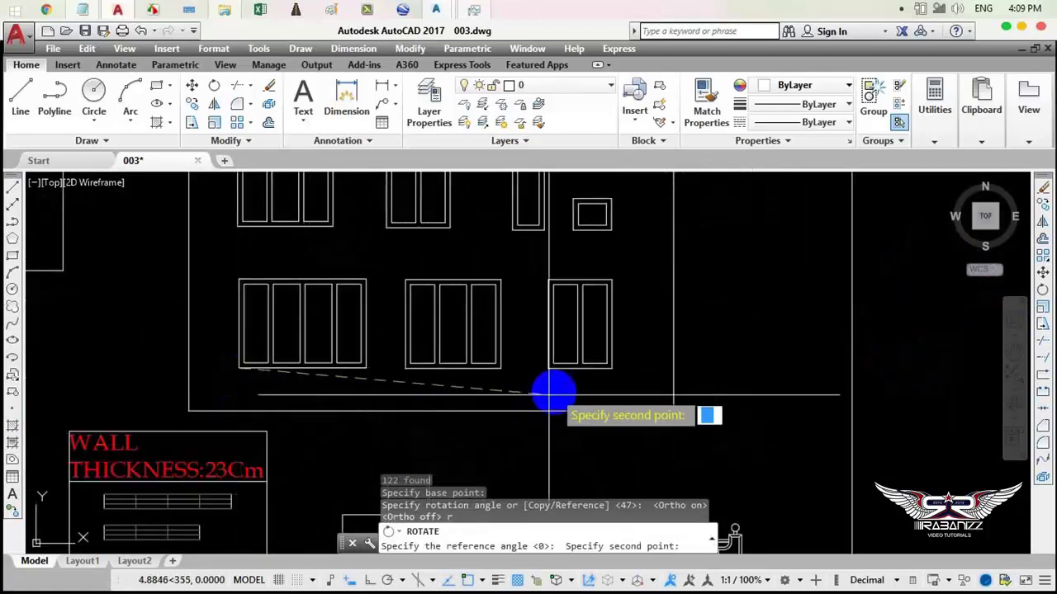
{"action": "left_click", "coordinate": [612, 368]}
{"action": "scroll", "coordinate": [620, 389], "scroll_direction": "down", "scroll_amount": 2}
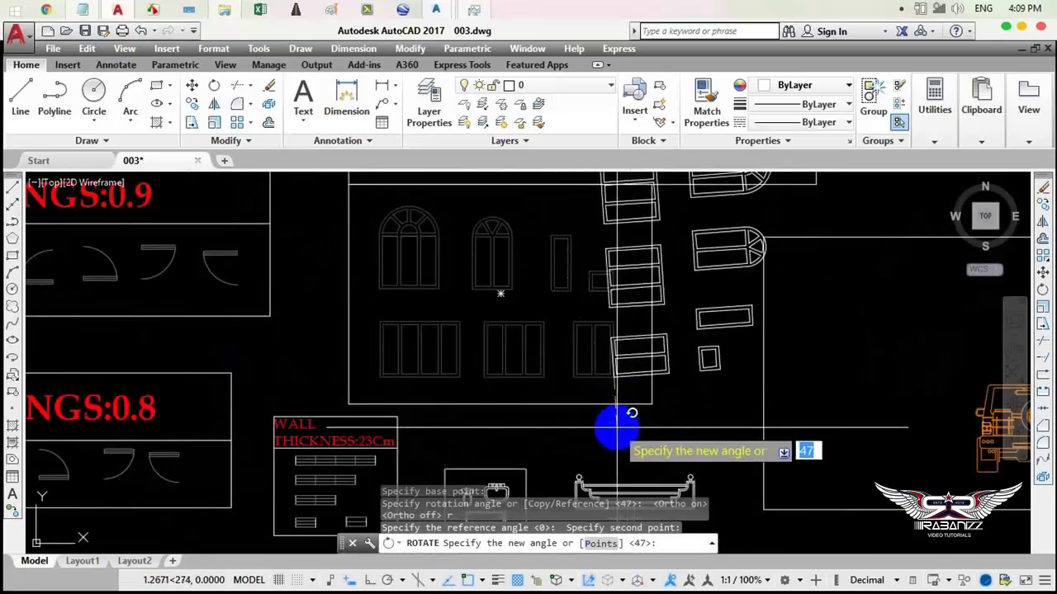
{"action": "key", "text": "F8"}
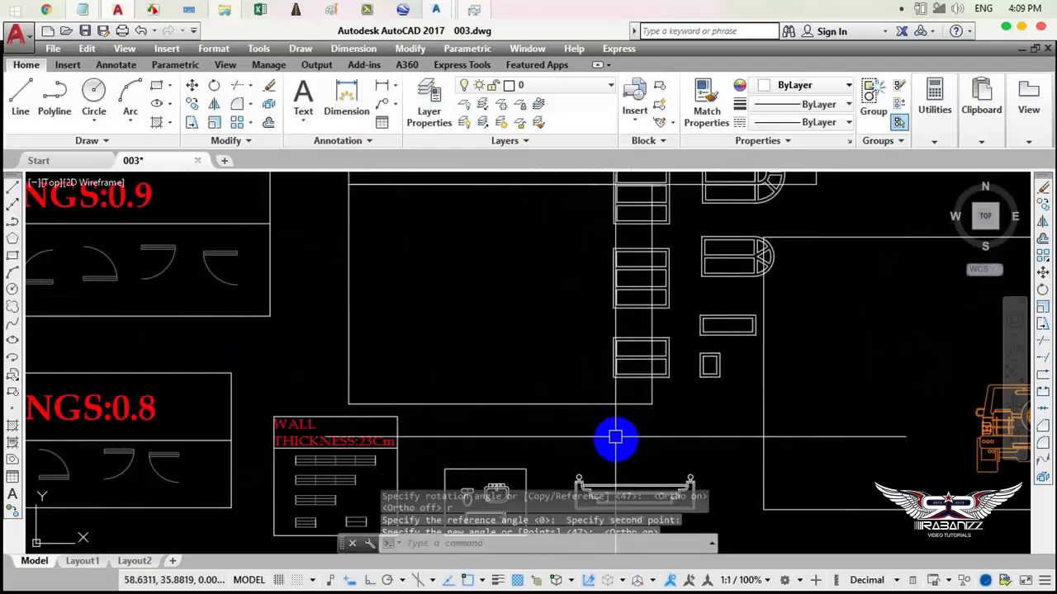
{"action": "left_click", "coordinate": [615, 436]}
{"action": "scroll", "coordinate": [611, 429], "scroll_direction": "down", "scroll_amount": 3}
{"action": "scroll", "coordinate": [608, 400], "scroll_direction": "down", "scroll_amount": 1}
{"action": "middle_click_drag", "start_coordinate": [607, 400], "coordinate": [575, 405]}
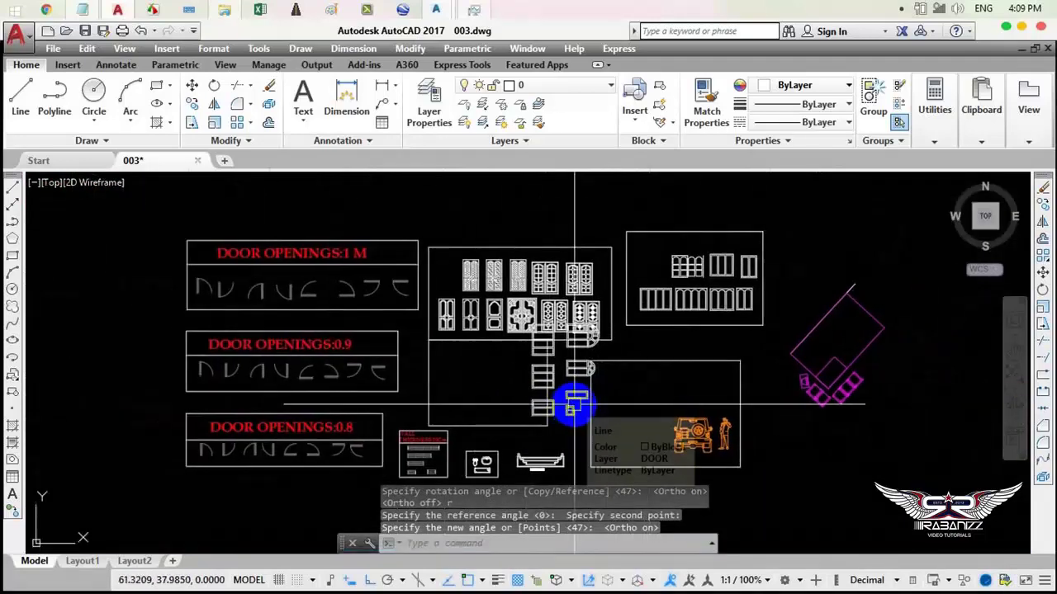